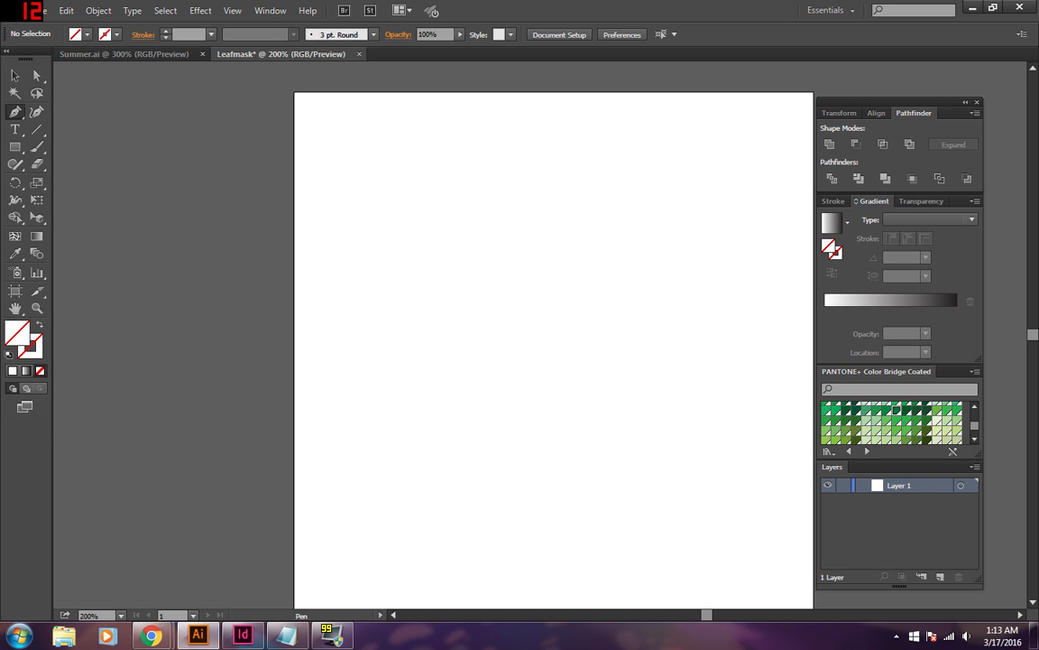
Show the rulers and place a vertical guide at about 1.99 in on the artboard.
{"action": "key", "text": "ctrl"}
{"action": "key", "text": "ctrl+r"}
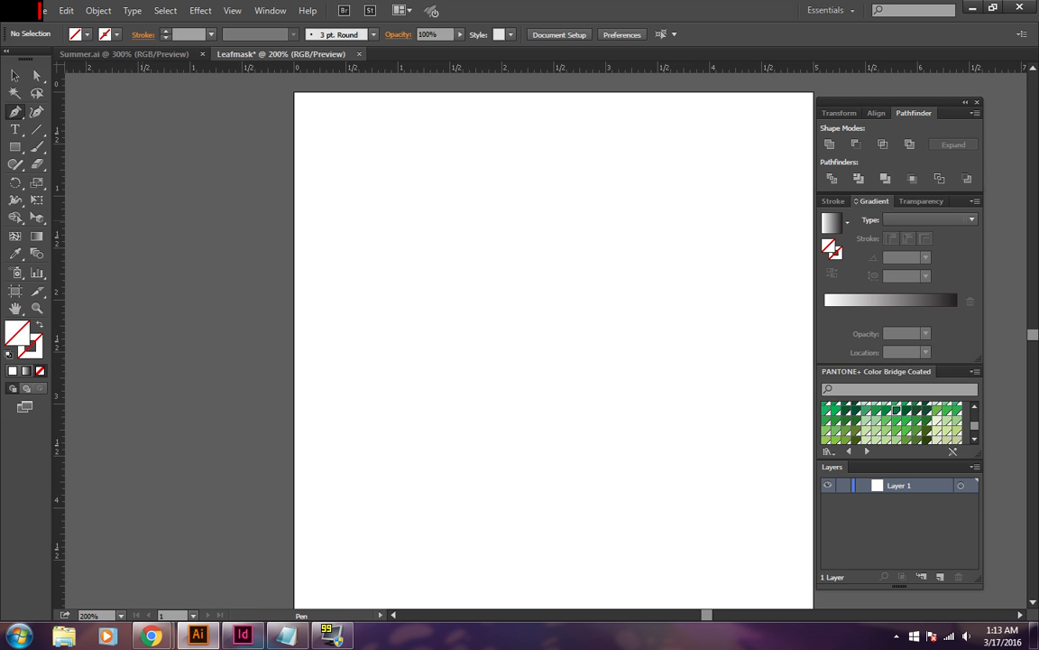
{"action": "key", "text": "ctrl"}
{"action": "left_click_drag", "start_coordinate": [57, 316], "coordinate": [500, 214]}
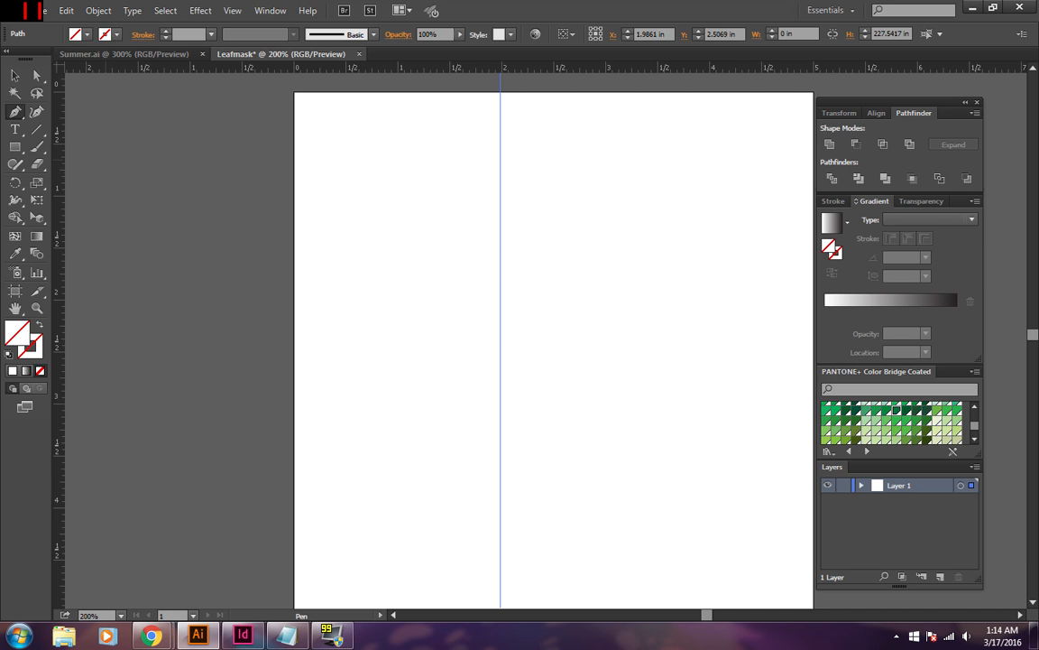
{"action": "key", "text": "ctrl"}
{"action": "key", "text": "ctrl+equal"}
{"action": "key", "text": "ctrl+equal"}
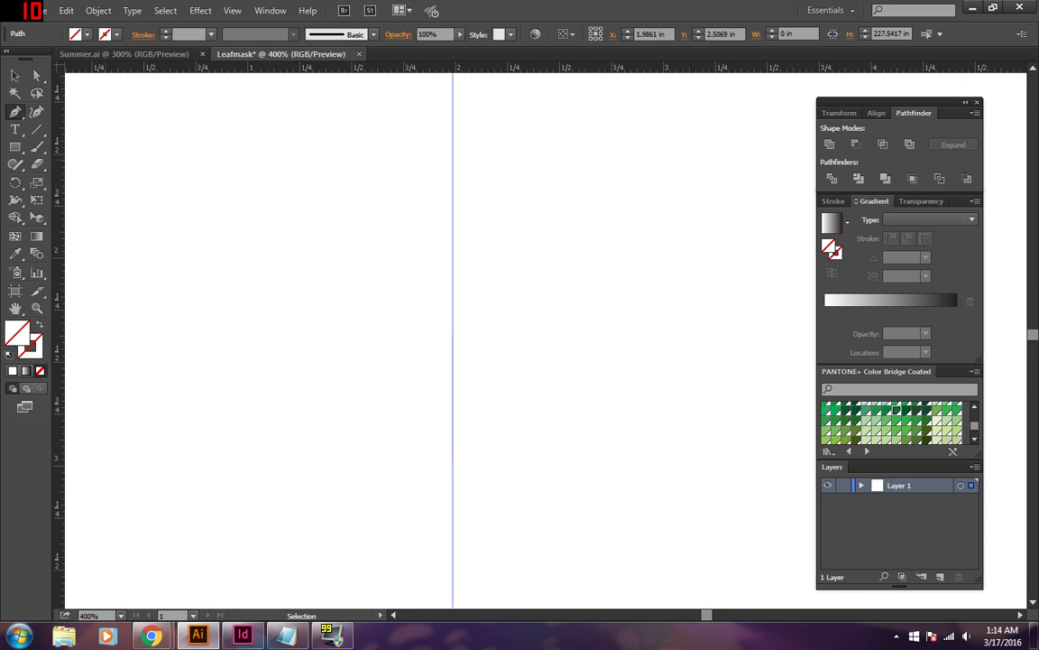
{"action": "key", "text": "ctrl"}
{"action": "key", "text": "ctrl"}
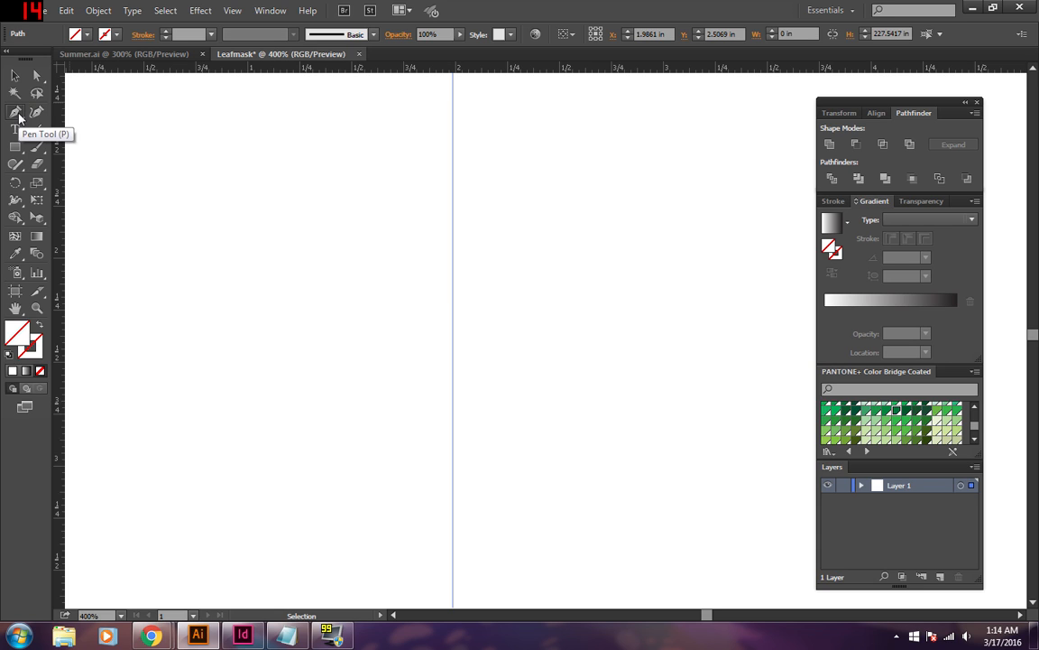
Review the Pen tool's variants: Add Anchor Point, Delete Anchor Point and Anchor Point.
{"action": "left_click", "coordinate": [19, 116]}
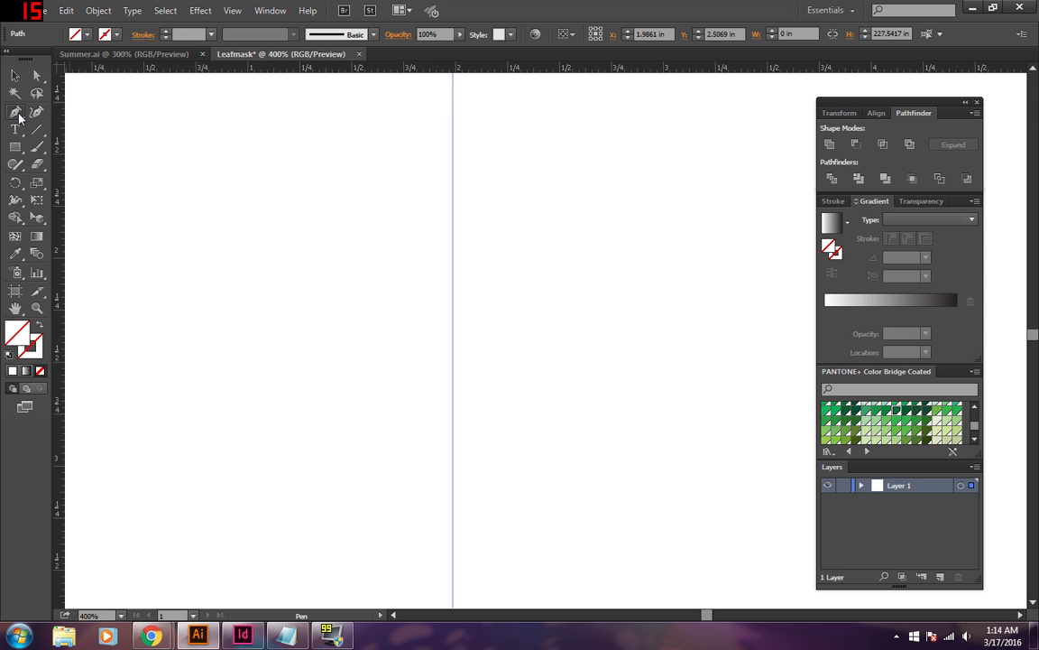
{"action": "left_click_drag", "start_coordinate": [19, 116], "coordinate": [57, 118]}
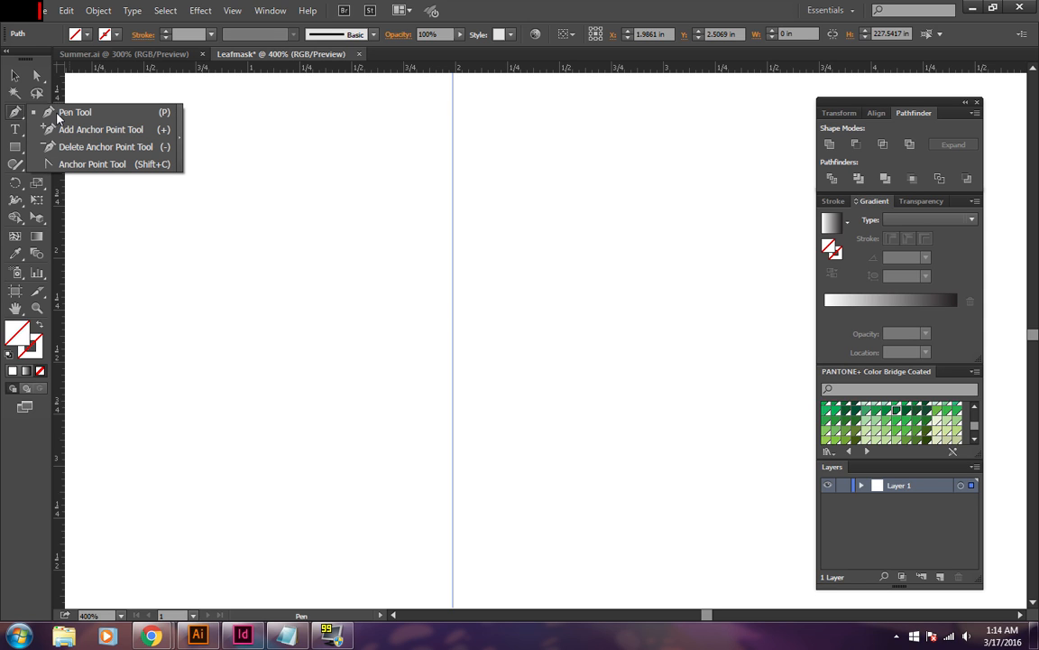
{"action": "left_click_drag", "start_coordinate": [57, 117], "coordinate": [169, 136]}
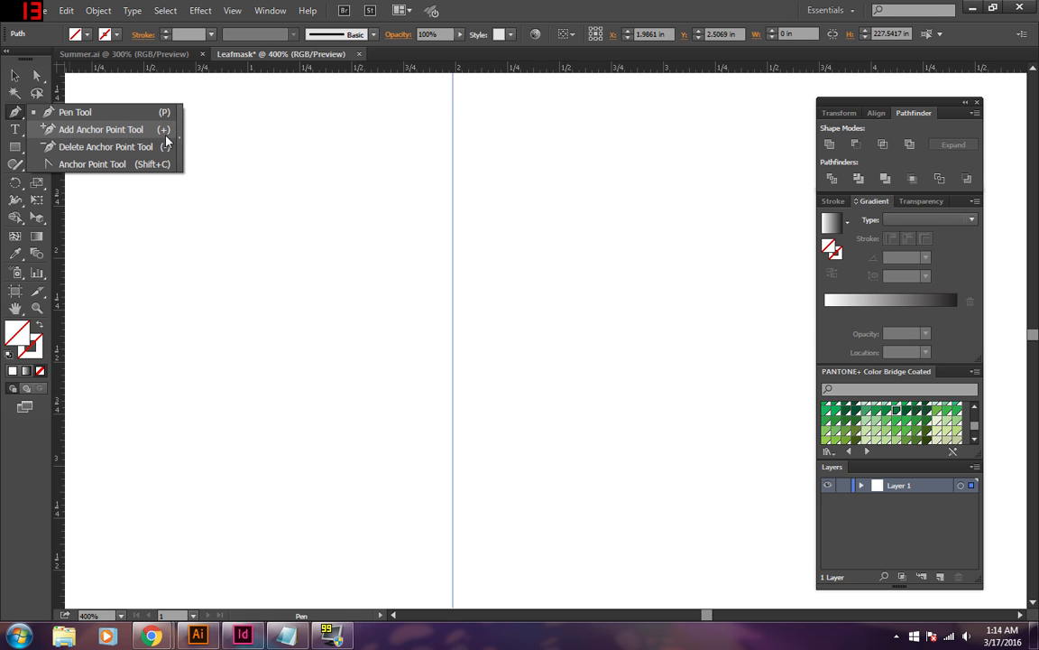
{"action": "left_click_drag", "start_coordinate": [167, 142], "coordinate": [166, 170]}
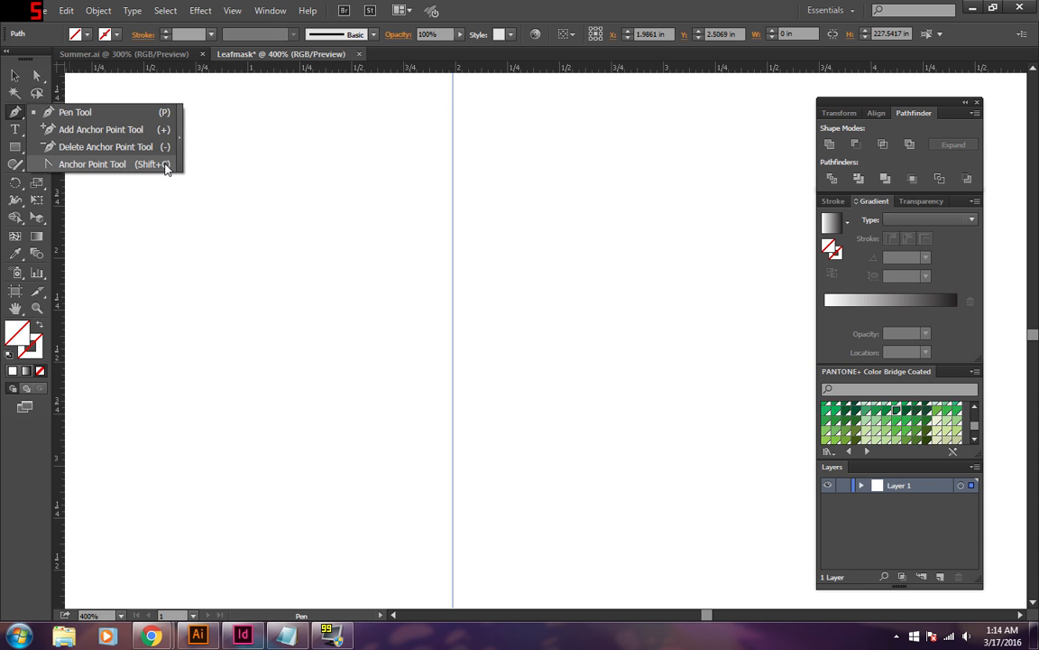
{"action": "left_click_drag", "start_coordinate": [166, 169], "coordinate": [162, 157]}
{"action": "left_click_drag", "start_coordinate": [162, 157], "coordinate": [15, 101]}
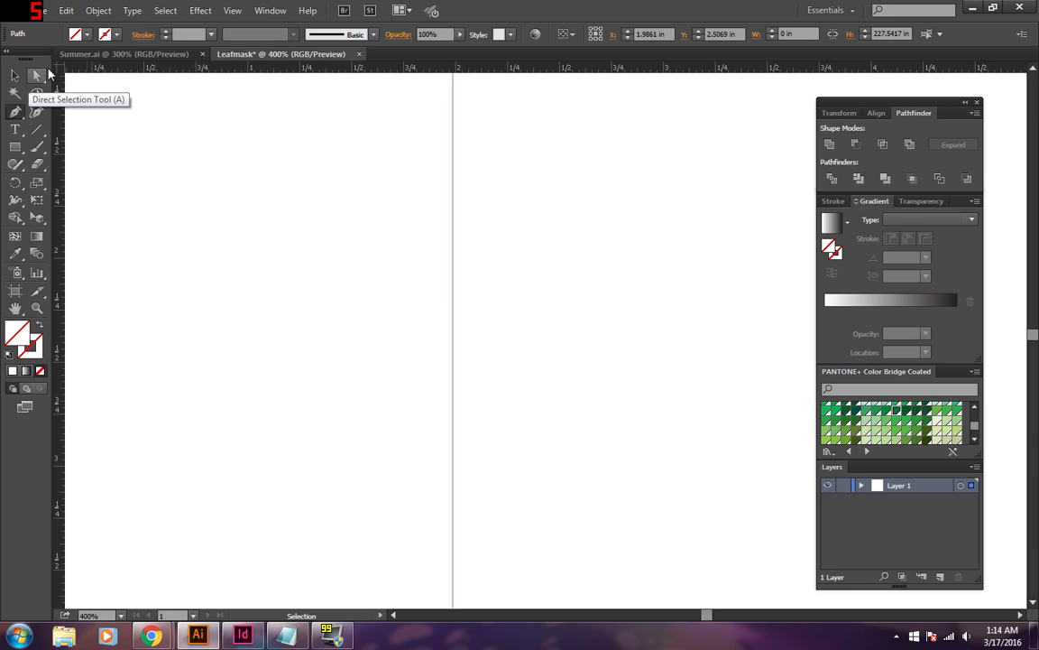
Look through the Distort & Transform effects without applying any.
{"action": "left_click", "coordinate": [106, 16]}
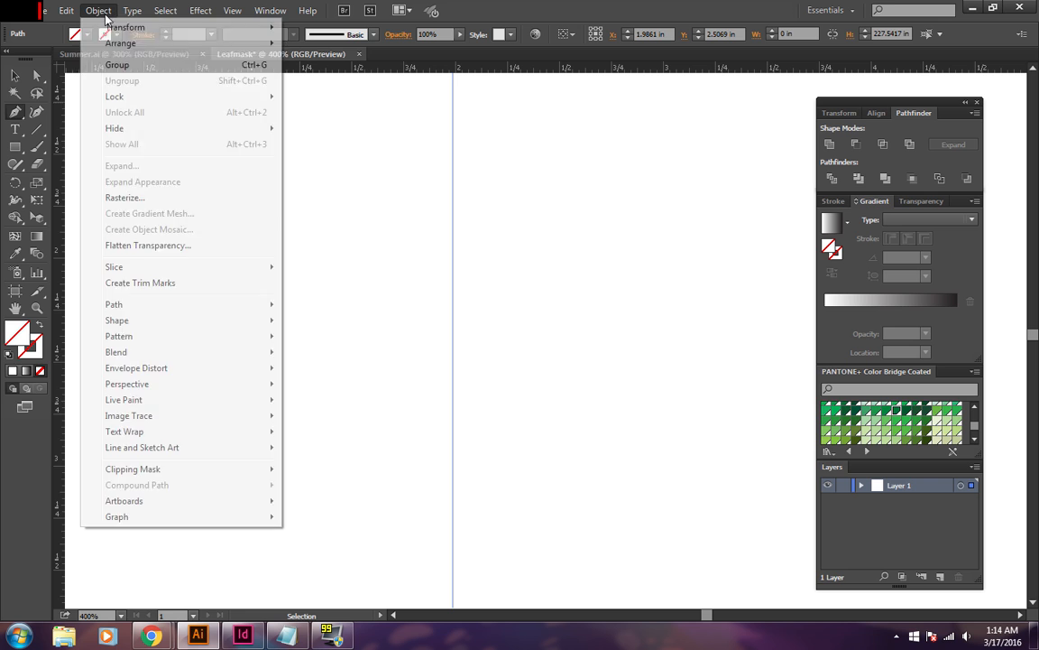
{"action": "mouse_move", "coordinate": [168, 27]}
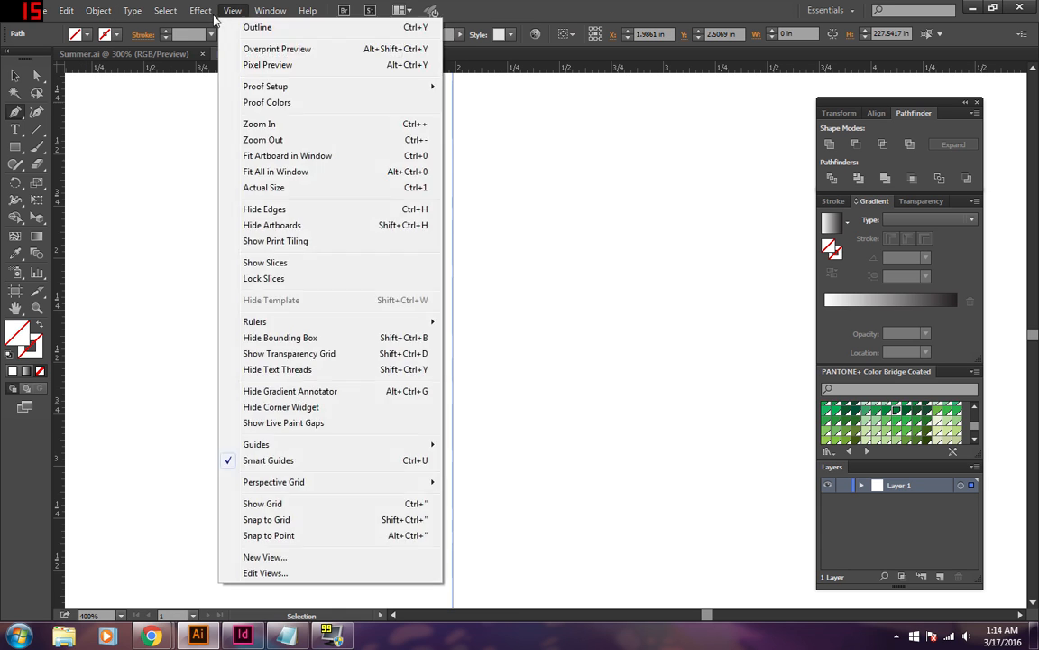
{"action": "mouse_move", "coordinate": [200, 10]}
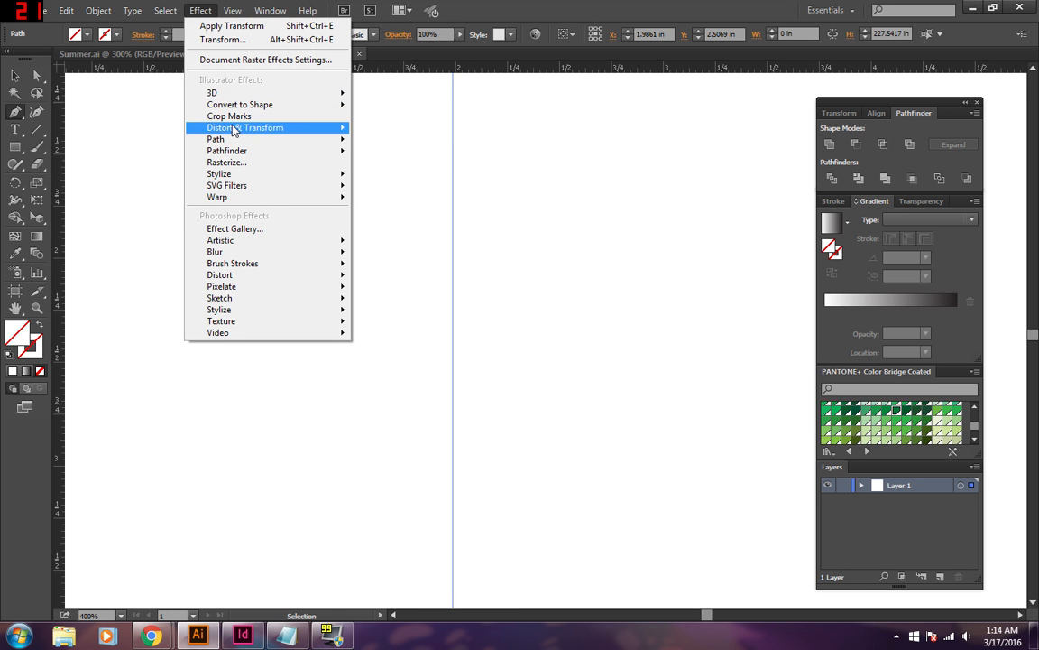
{"action": "mouse_move", "coordinate": [233, 128]}
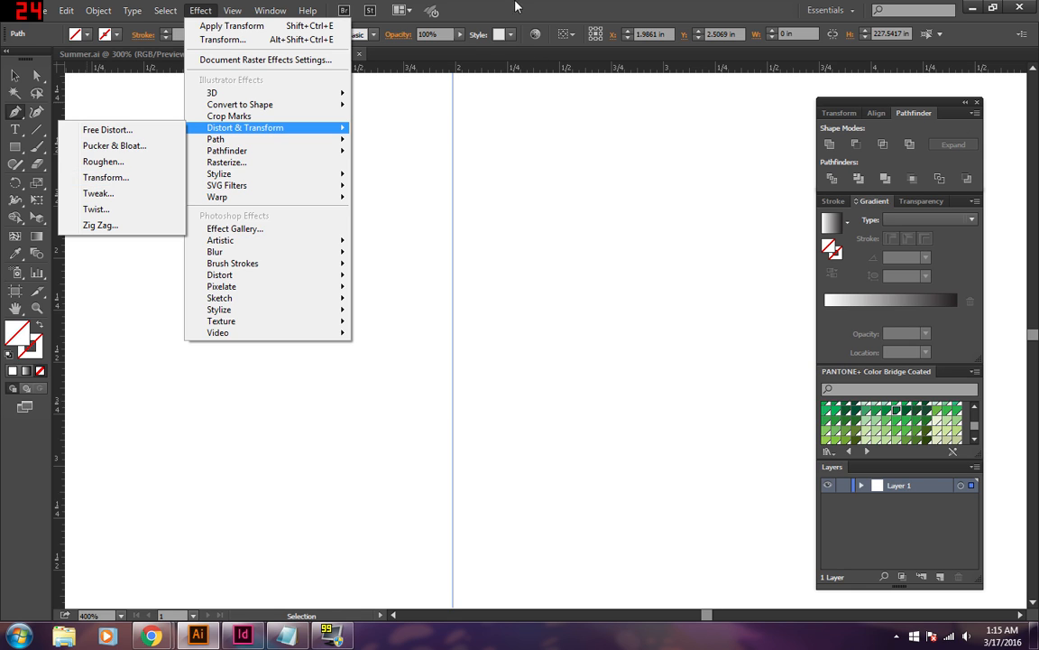
{"action": "left_click", "coordinate": [628, 6]}
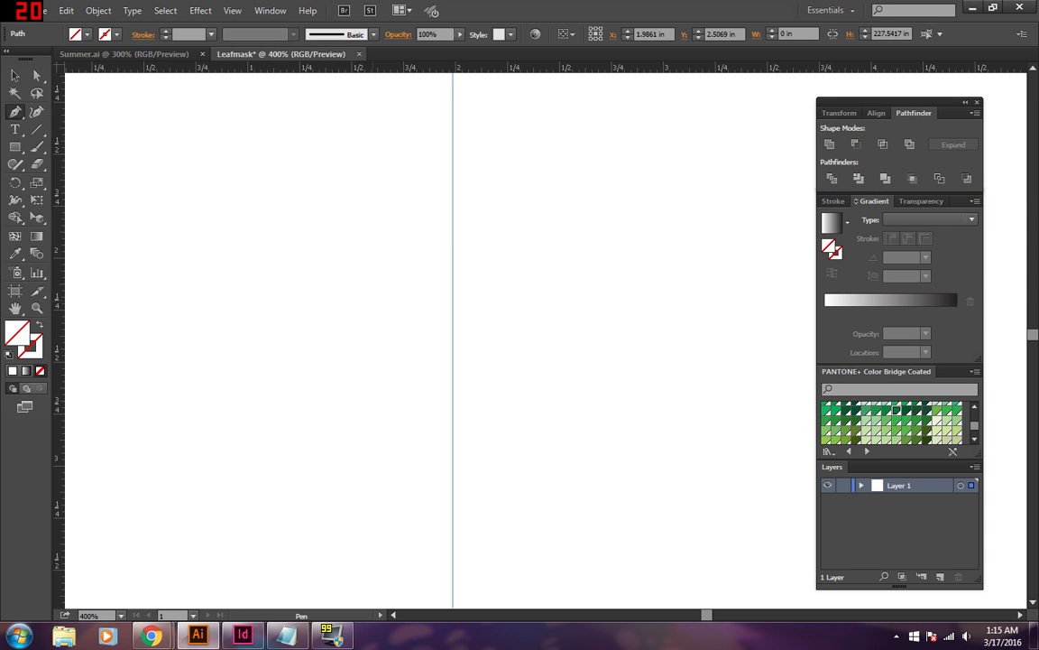
Set the fill to a medium green from the PANTONE+ Color Bridge Coated swatches.
{"action": "scroll", "coordinate": [914, 434], "scroll_direction": "down", "scroll_amount": 3}
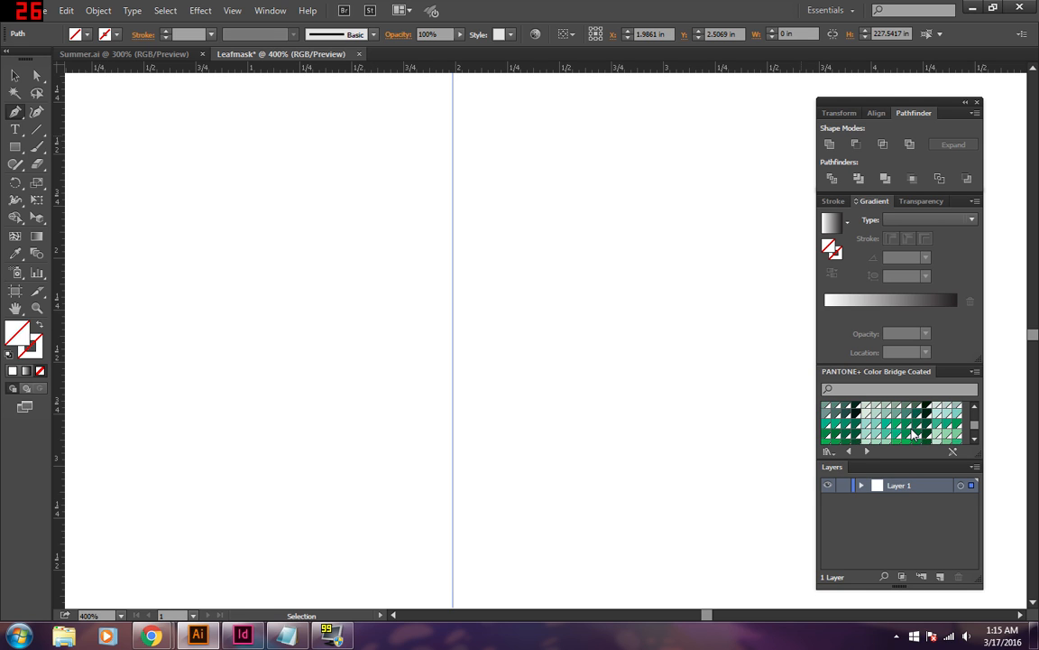
{"action": "scroll", "coordinate": [930, 422], "scroll_direction": "down", "scroll_amount": 3}
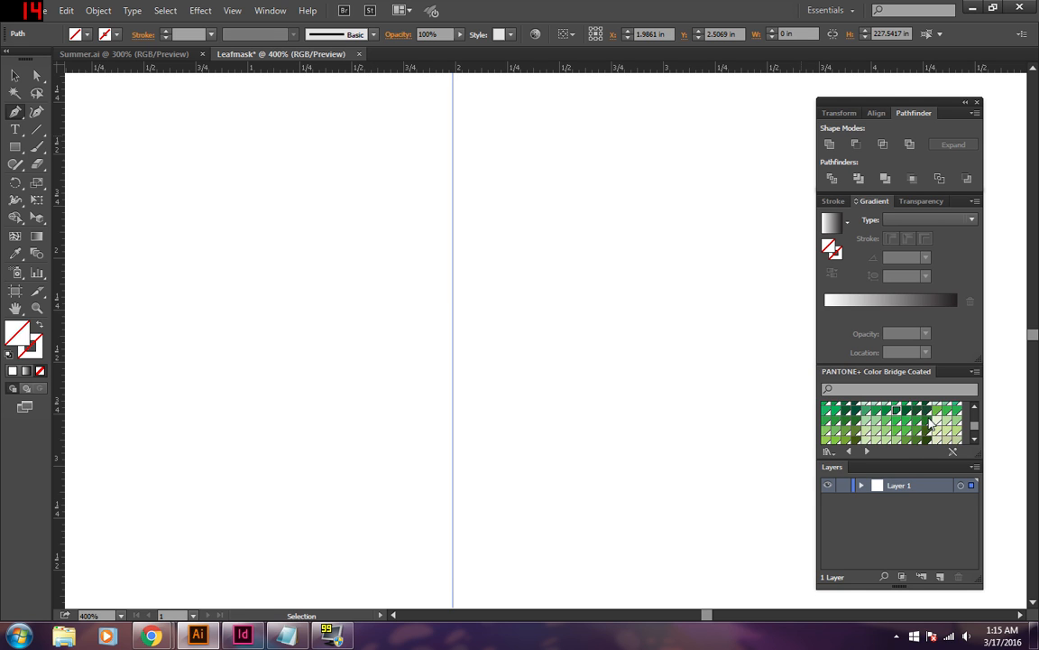
{"action": "scroll", "coordinate": [929, 423], "scroll_direction": "down", "scroll_amount": 1}
{"action": "scroll", "coordinate": [929, 426], "scroll_direction": "up", "scroll_amount": 1}
{"action": "left_click", "coordinate": [866, 410]}
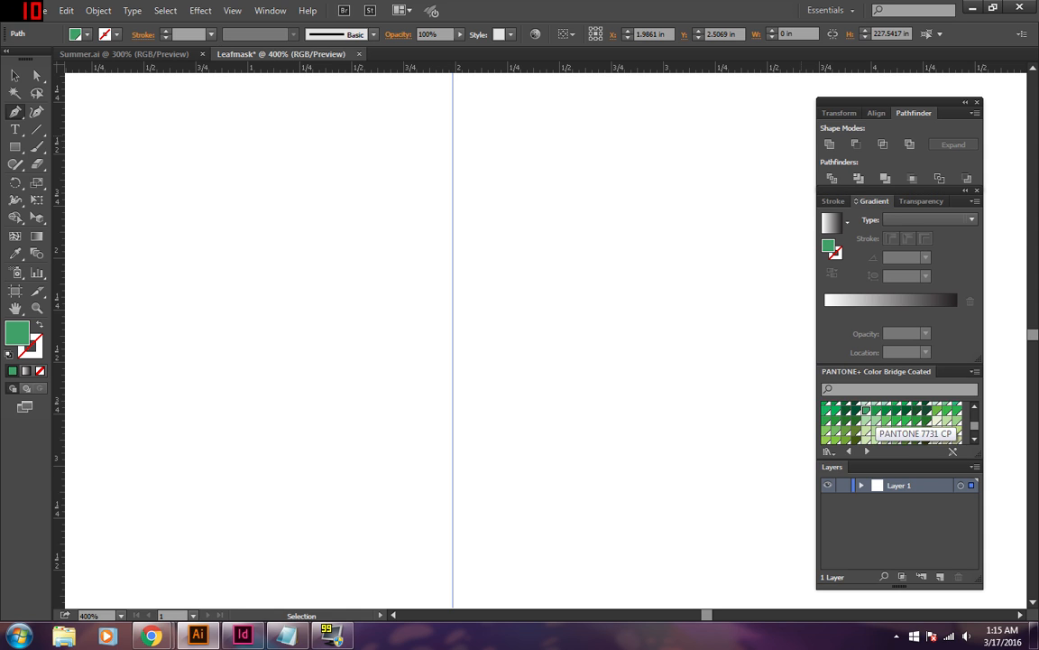
{"action": "left_click", "coordinate": [835, 421]}
Place two horizontal guides across the vertical guide, the lower one at about 2.35 in.
{"action": "left_click", "coordinate": [14, 112]}
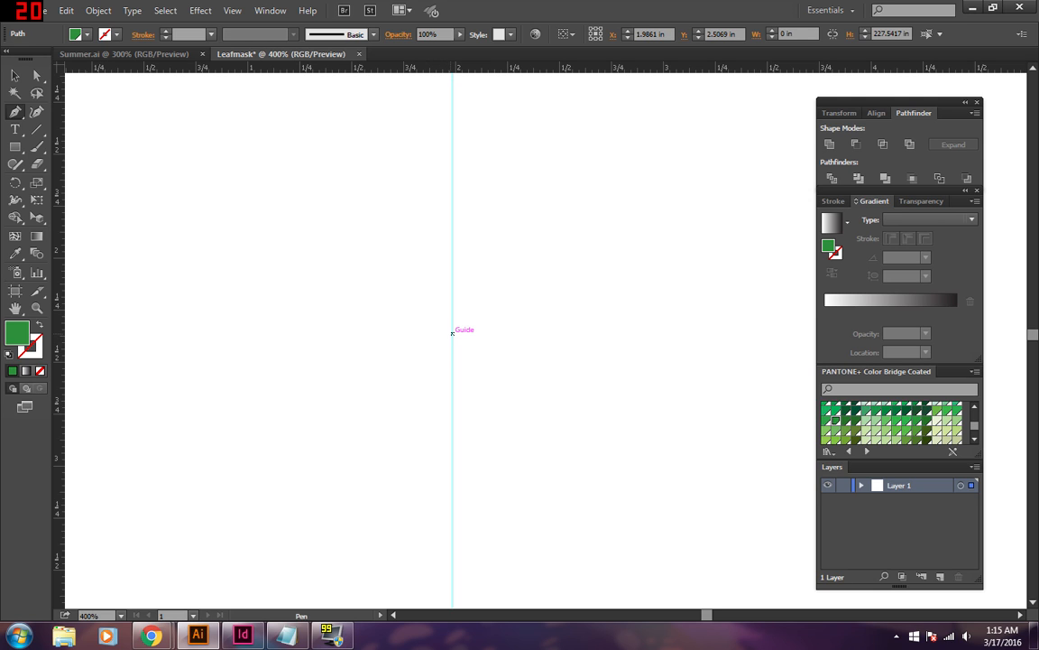
{"action": "left_click_drag", "start_coordinate": [451, 67], "coordinate": [451, 306]}
{"action": "left_click_drag", "start_coordinate": [451, 67], "coordinate": [452, 329]}
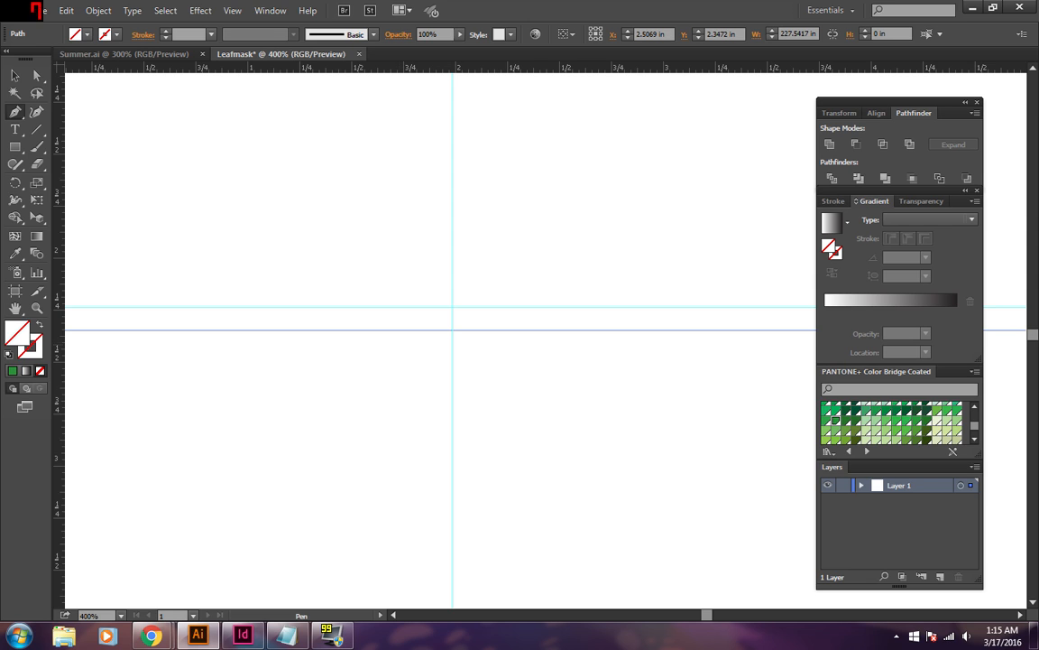
{"action": "left_click", "coordinate": [452, 329]}
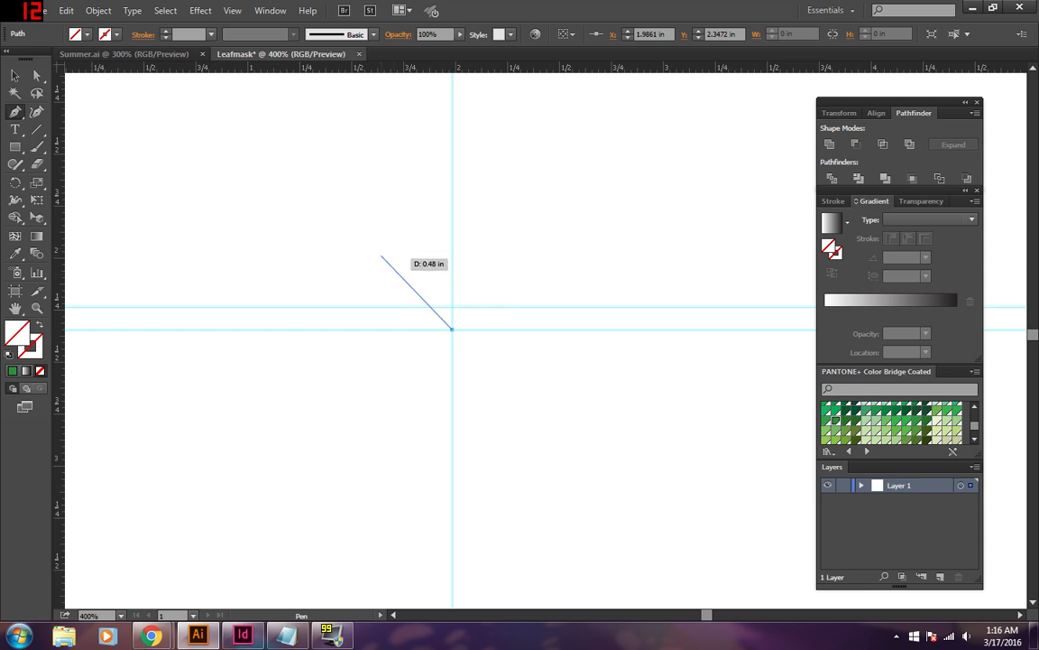
{"action": "left_click", "coordinate": [333, 213]}
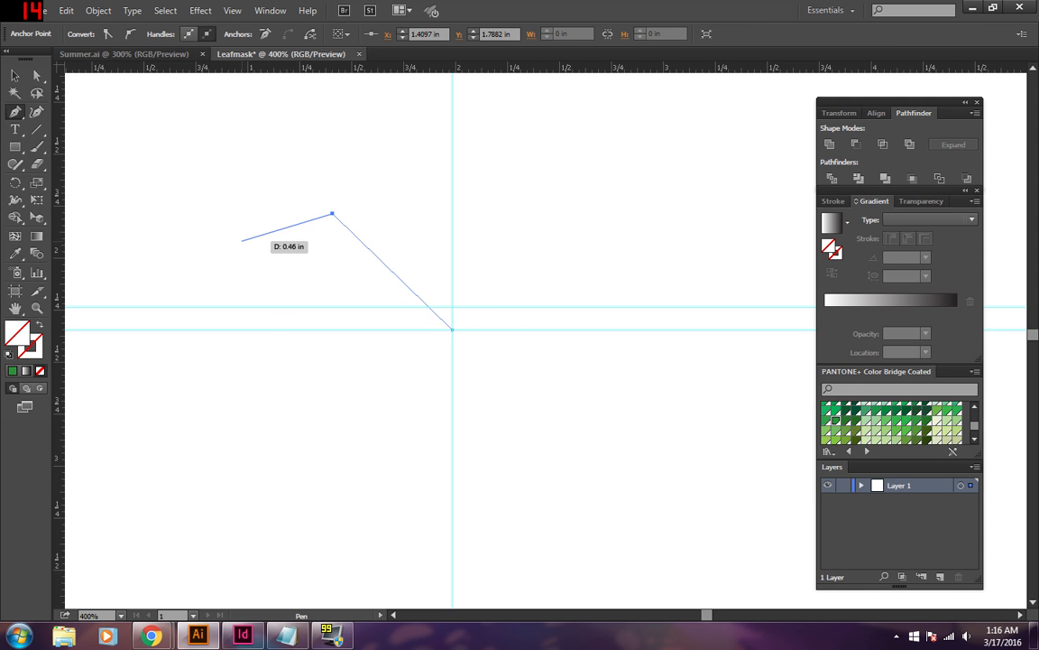
{"action": "left_click", "coordinate": [240, 244]}
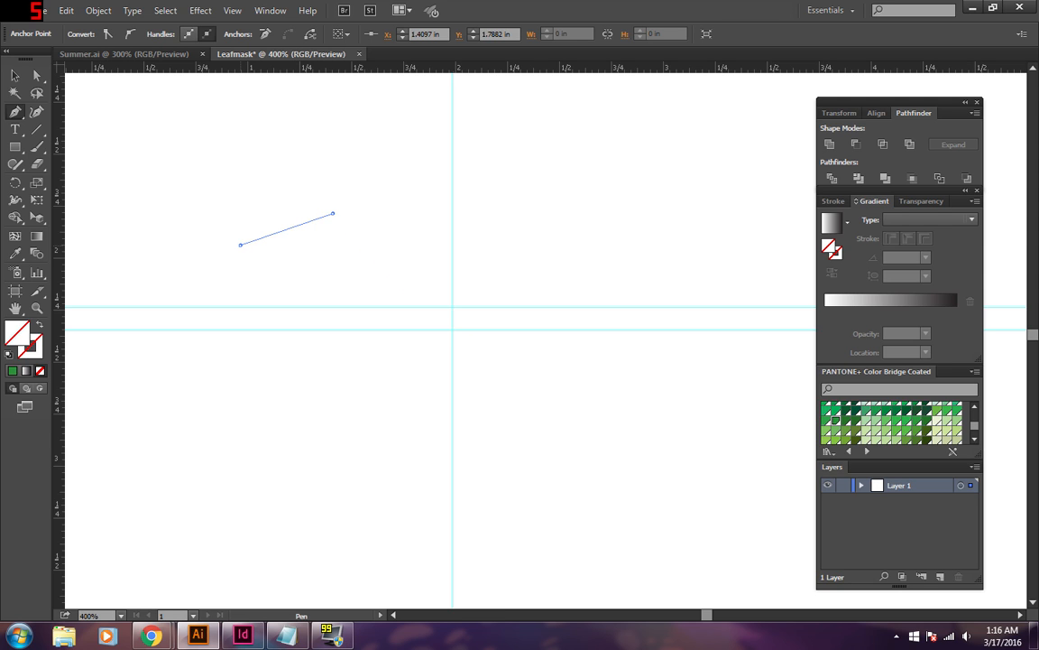
{"action": "mouse_move", "coordinate": [240, 245]}
{"action": "left_mouse_down"}
{"action": "mouse_move", "coordinate": [187, 360]}
{"action": "mouse_move", "coordinate": [240, 307]}
{"action": "mouse_move", "coordinate": [237, 260]}
{"action": "left_mouse_up"}
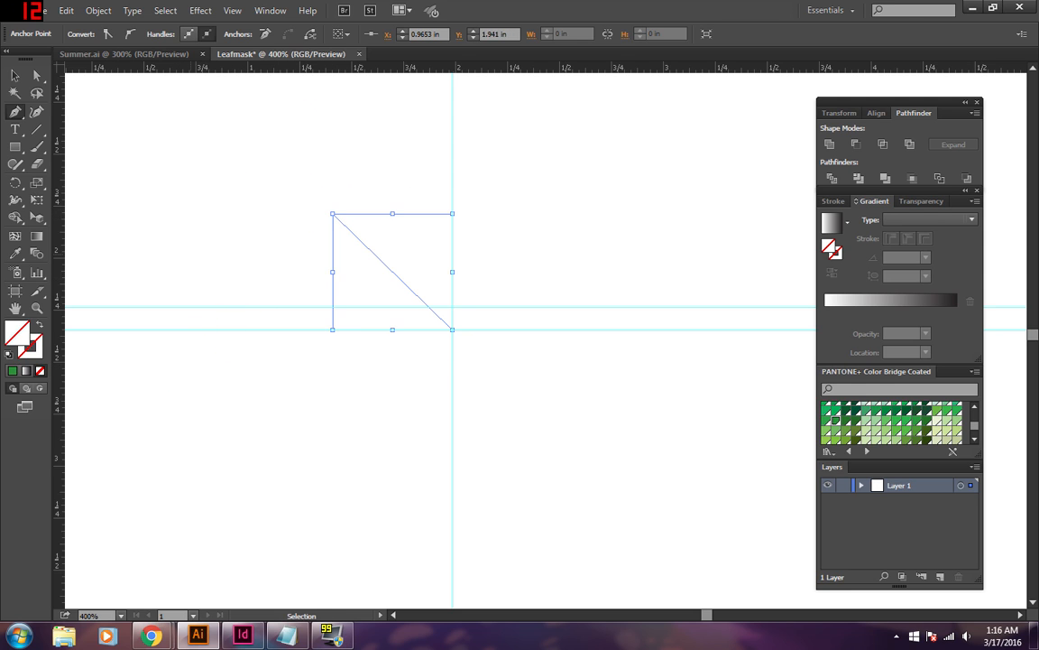
{"action": "key", "text": "ctrl+z"}
{"action": "key", "text": "ctrl+z"}
{"action": "key", "text": "ctrl+z"}
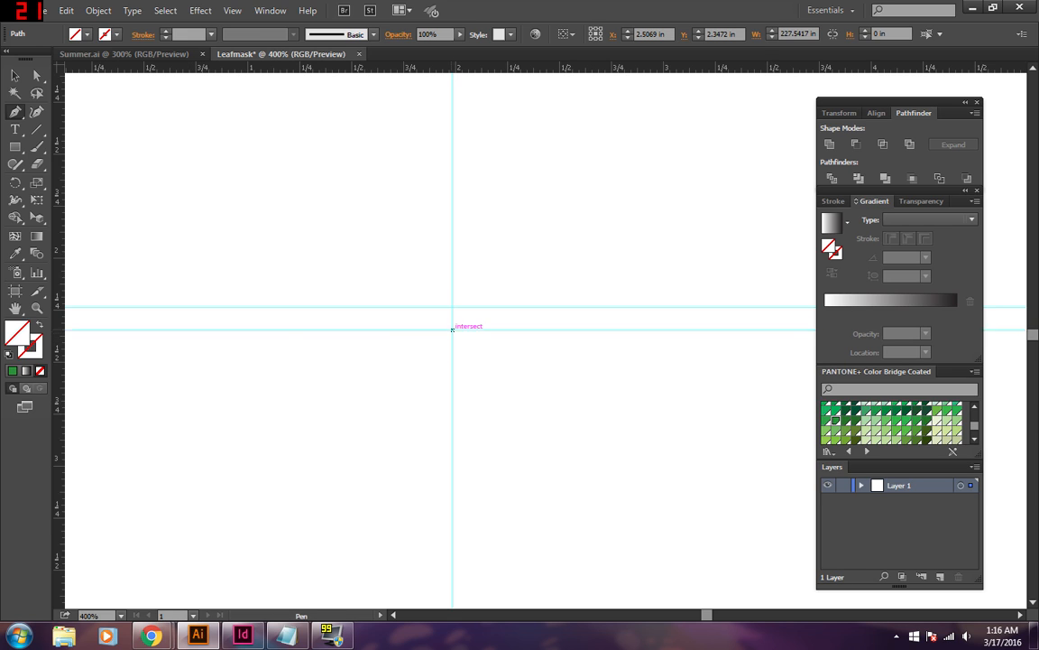
Position the upper horizontal guide at about 2.08 in.
{"action": "left_click", "coordinate": [14, 75]}
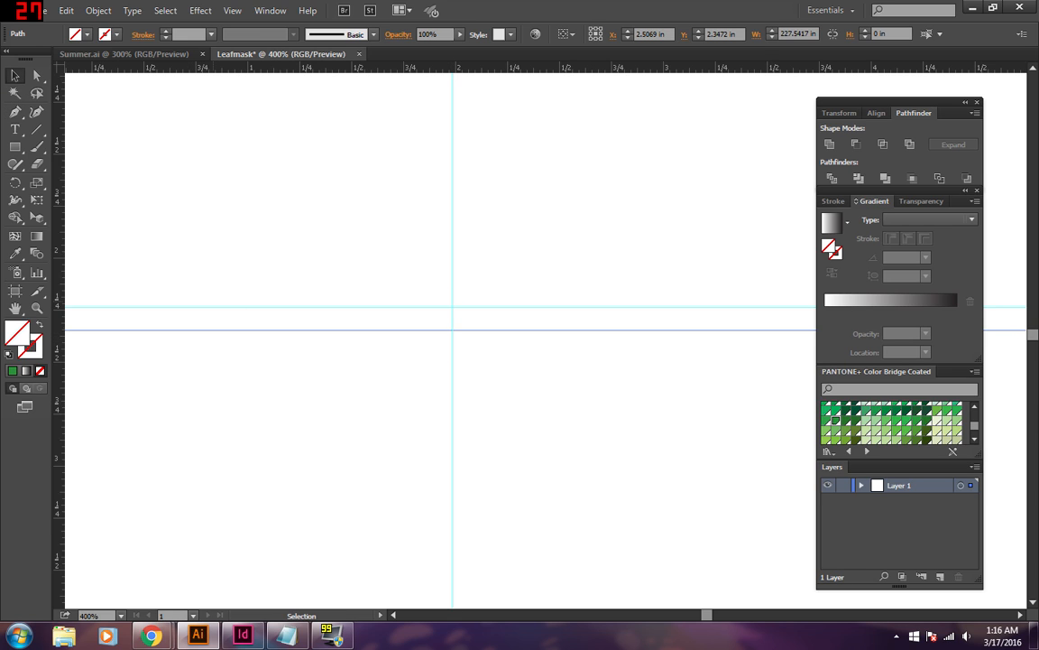
{"action": "left_click_drag", "start_coordinate": [216, 329], "coordinate": [217, 275]}
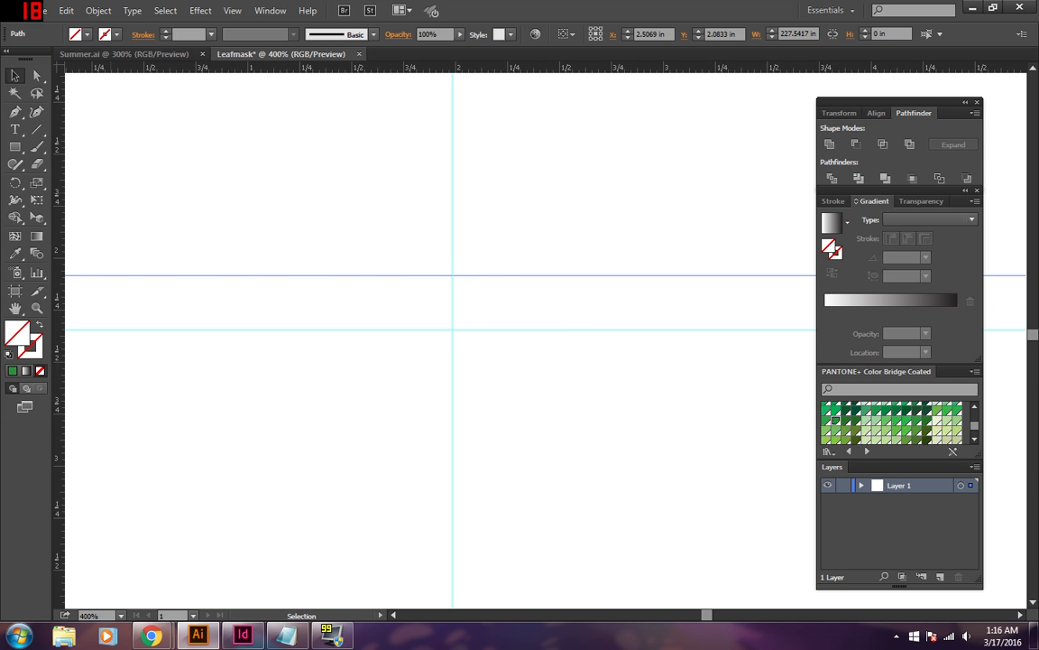
Draw a closed, curved leaf with the Pen tool, from the lower guide intersection to a pointed tip on the upper guide, and fill it medium green.
{"action": "left_click", "coordinate": [16, 112]}
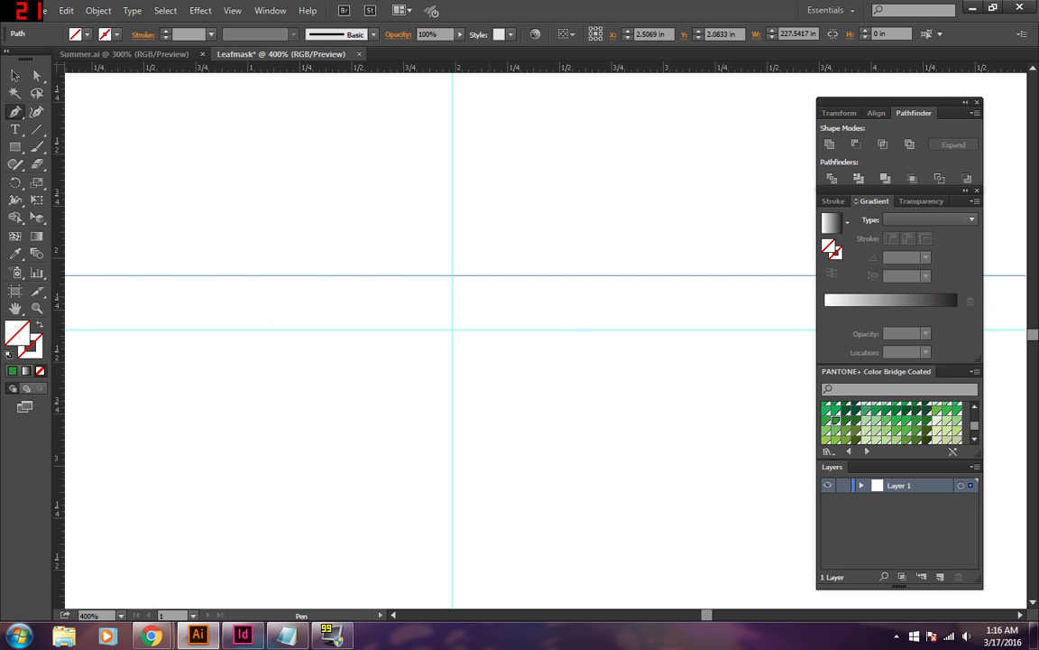
{"action": "left_click", "coordinate": [452, 328]}
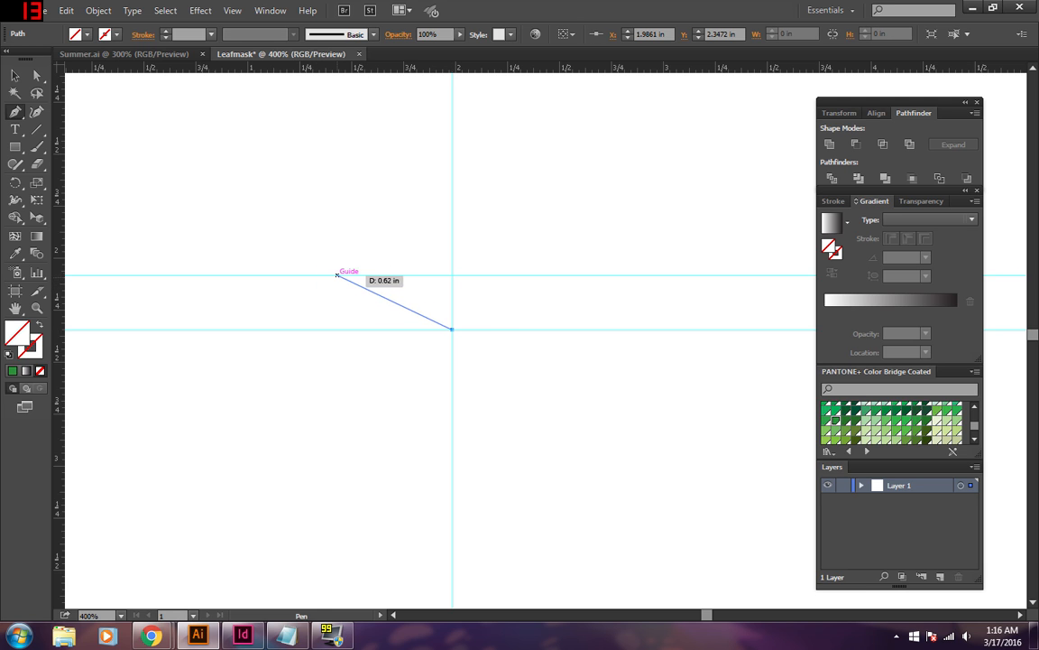
{"action": "left_click", "coordinate": [233, 10]}
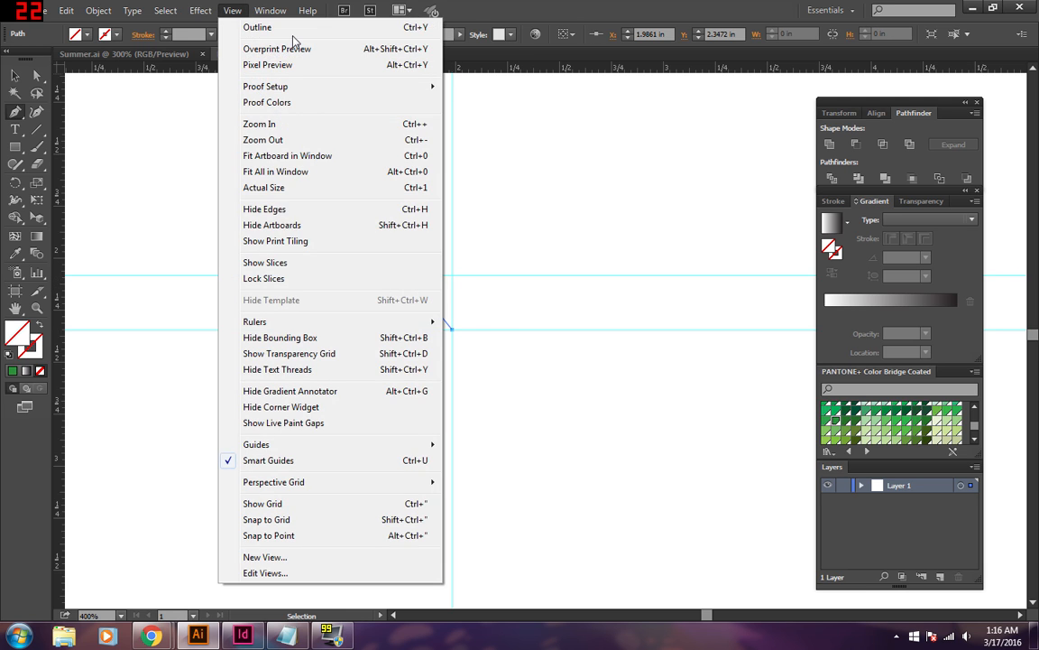
{"action": "left_click", "coordinate": [545, 274]}
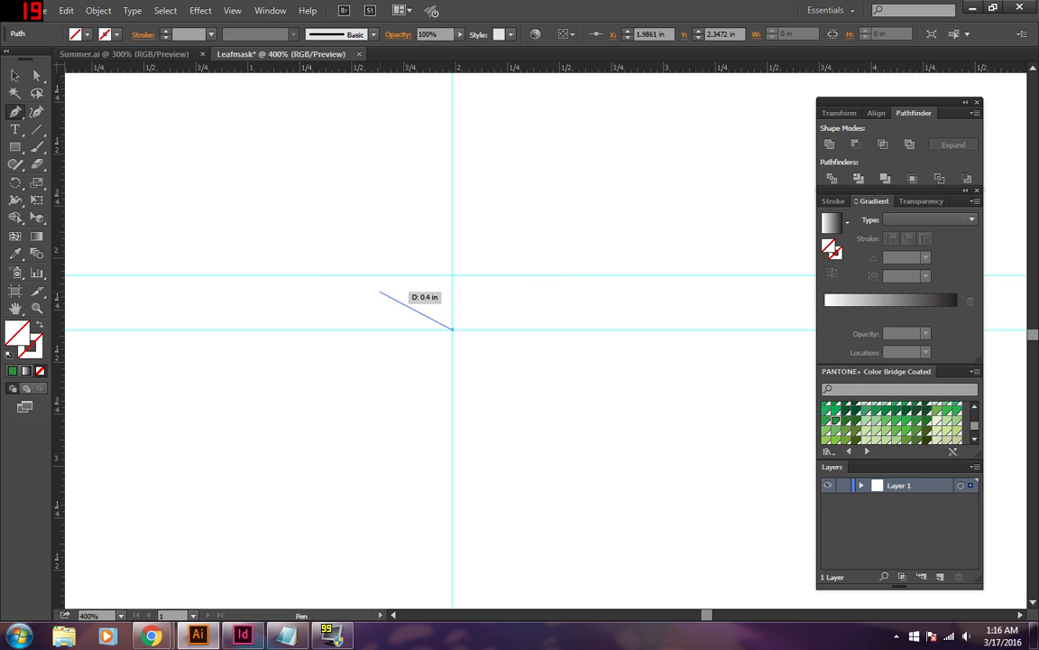
{"action": "left_click_drag", "start_coordinate": [389, 286], "coordinate": [274, 275]}
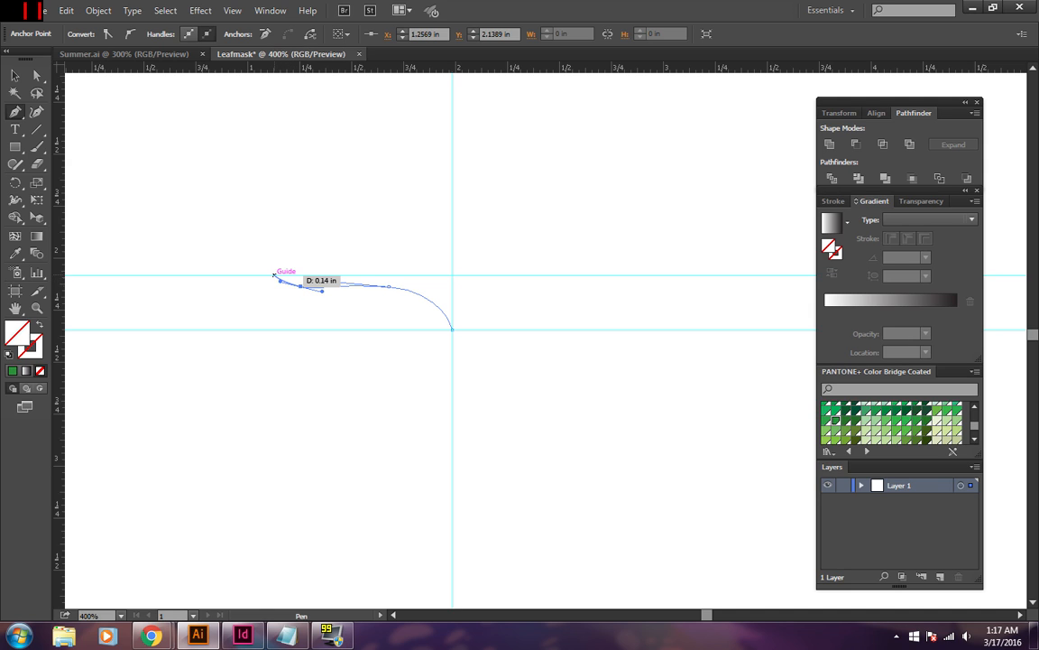
{"action": "left_click_drag", "start_coordinate": [274, 275], "coordinate": [357, 368]}
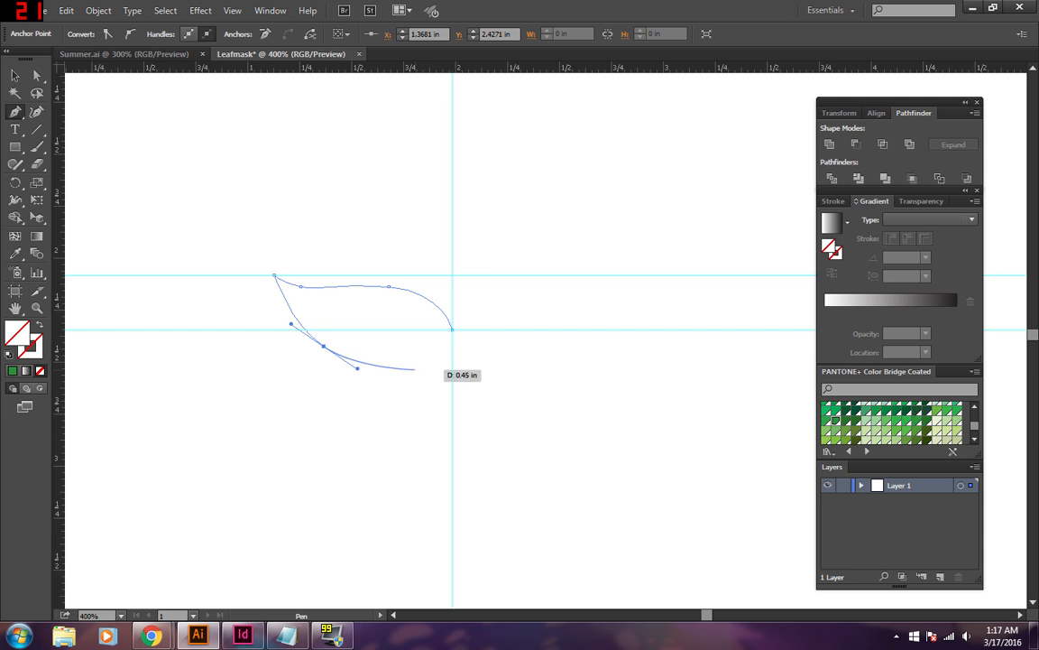
{"action": "left_click_drag", "start_coordinate": [428, 361], "coordinate": [444, 291]}
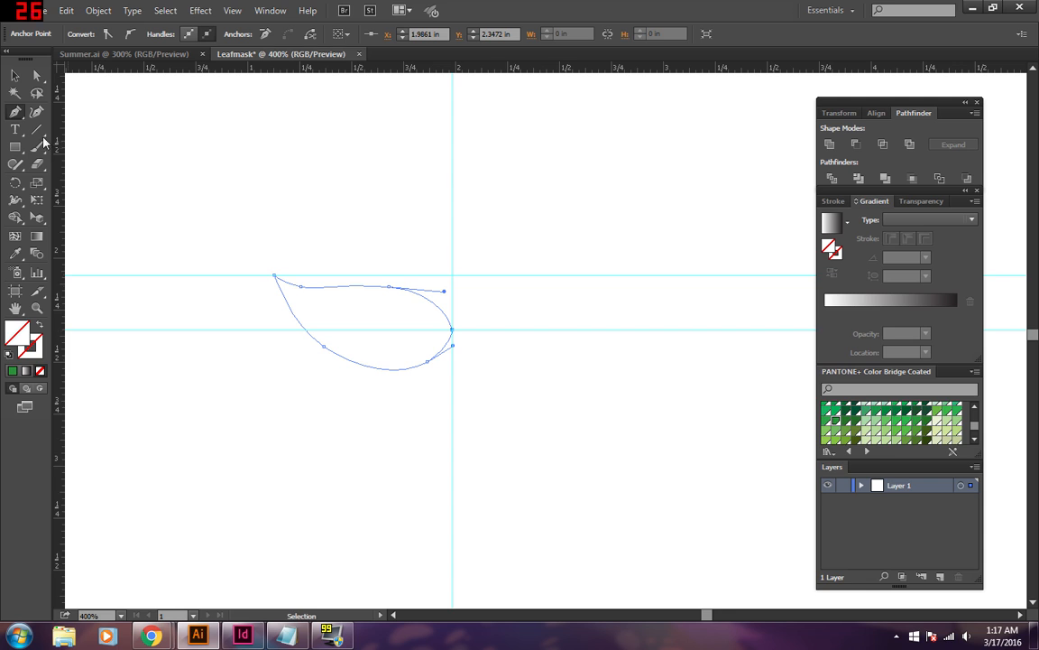
{"action": "left_click", "coordinate": [15, 75]}
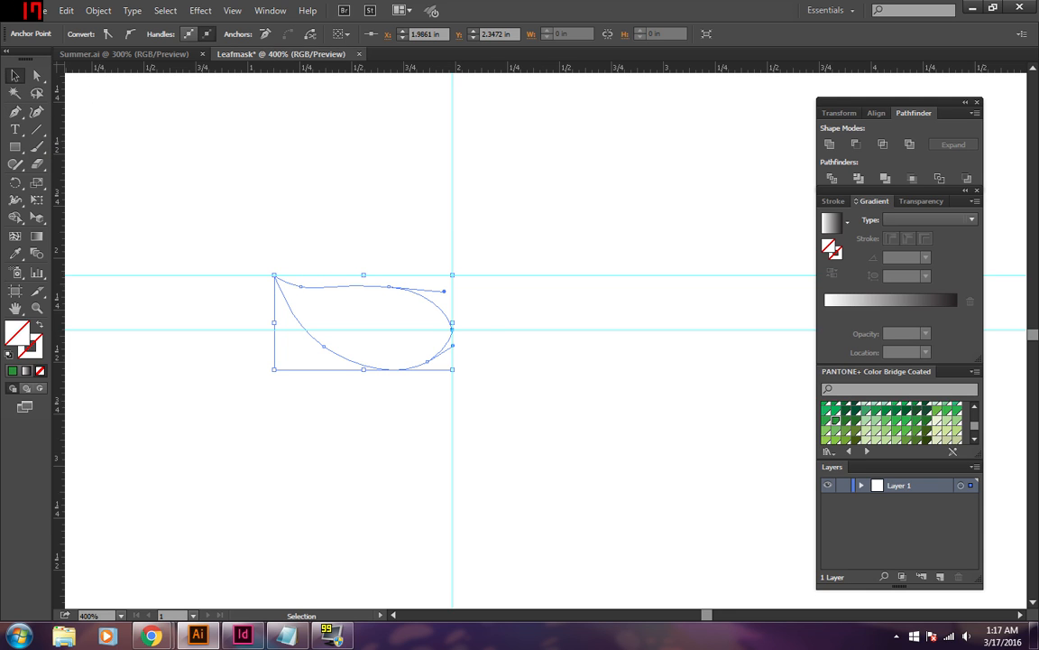
{"action": "left_click", "coordinate": [835, 418]}
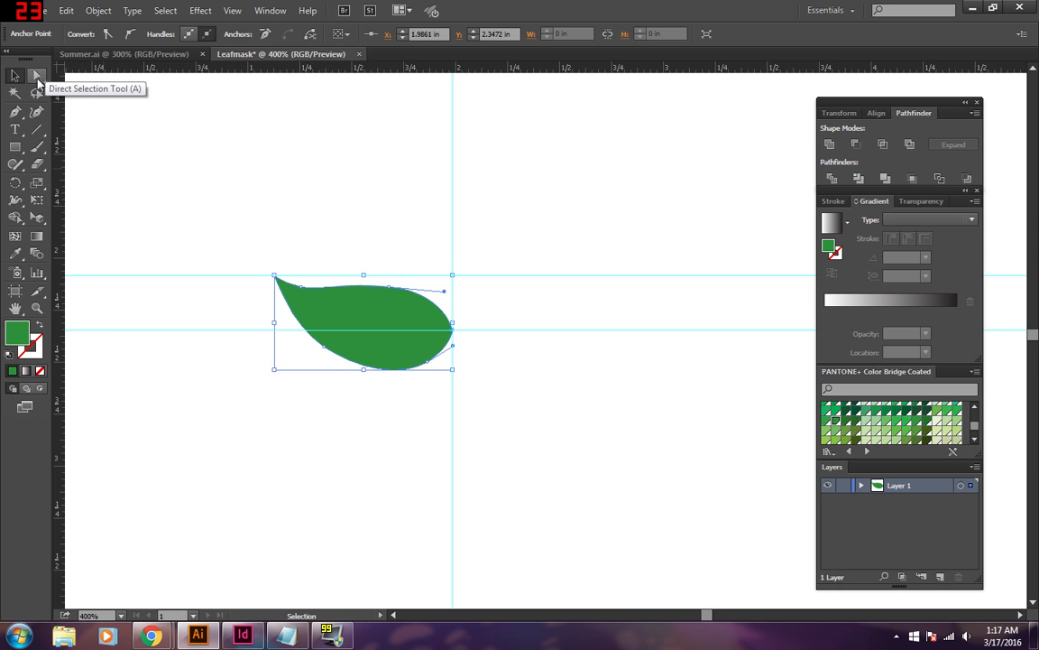
Move the leaf's upper-right anchor to about X 1.72 in, Y 2.14 in and tilt its handles to round the upper edge.
{"action": "left_click", "coordinate": [37, 79]}
{"action": "key", "text": "ctrl+shift+a"}
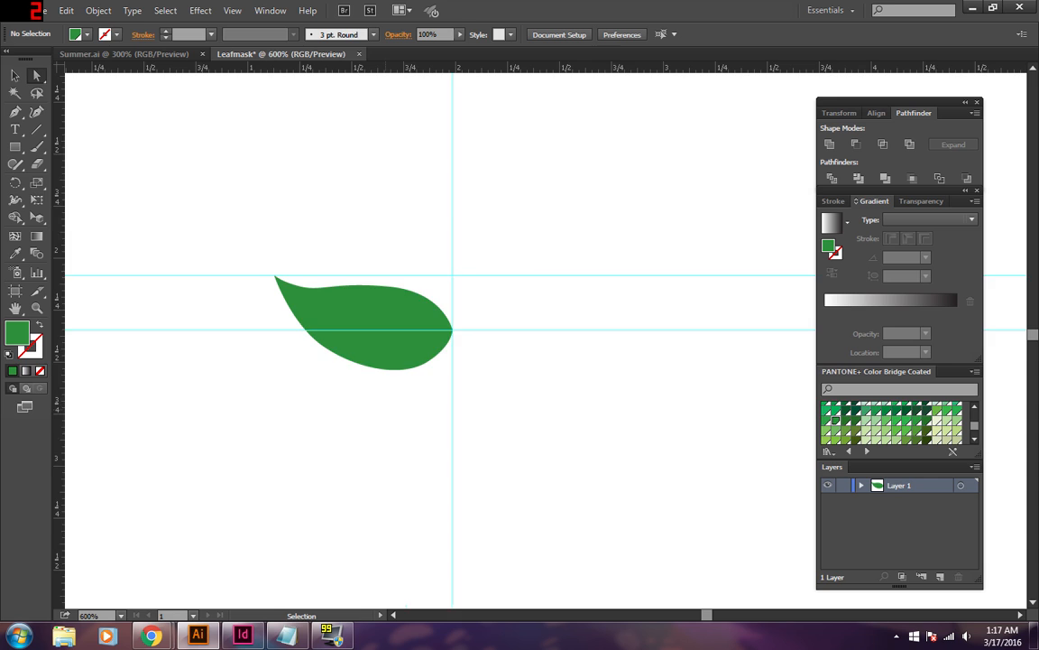
{"action": "key", "text": "ctrl+plus"}
{"action": "key", "text": "ctrl+plus"}
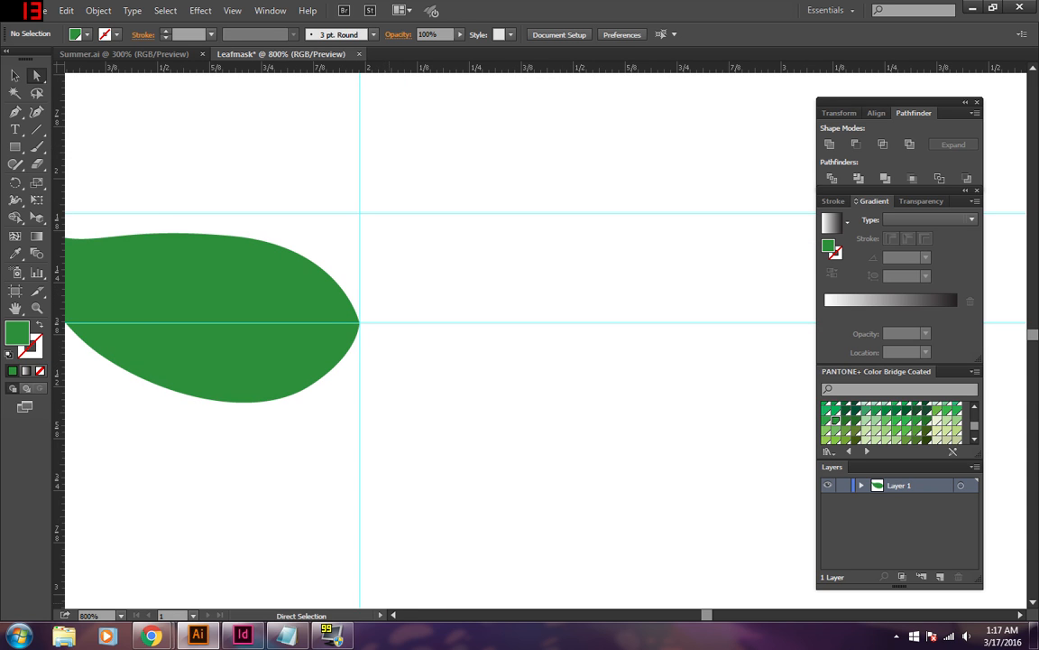
{"action": "left_click", "coordinate": [393, 614]}
{"action": "left_click", "coordinate": [395, 615]}
{"action": "left_click", "coordinate": [394, 616]}
{"action": "left_click", "coordinate": [395, 615]}
{"action": "left_click", "coordinate": [394, 616]}
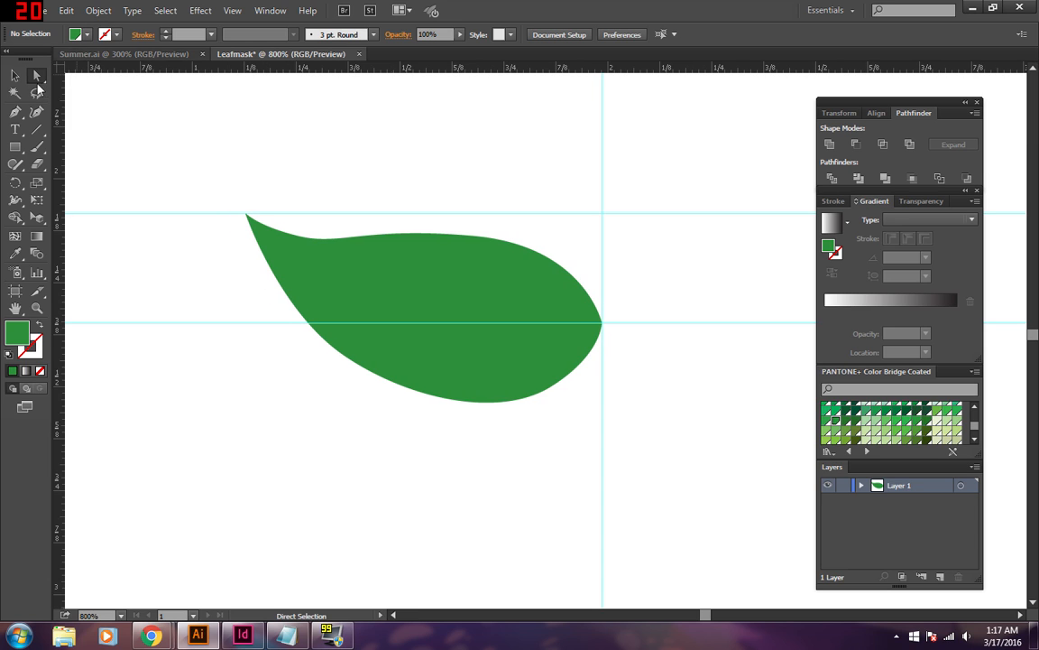
{"action": "key", "text": "ctrl+a"}
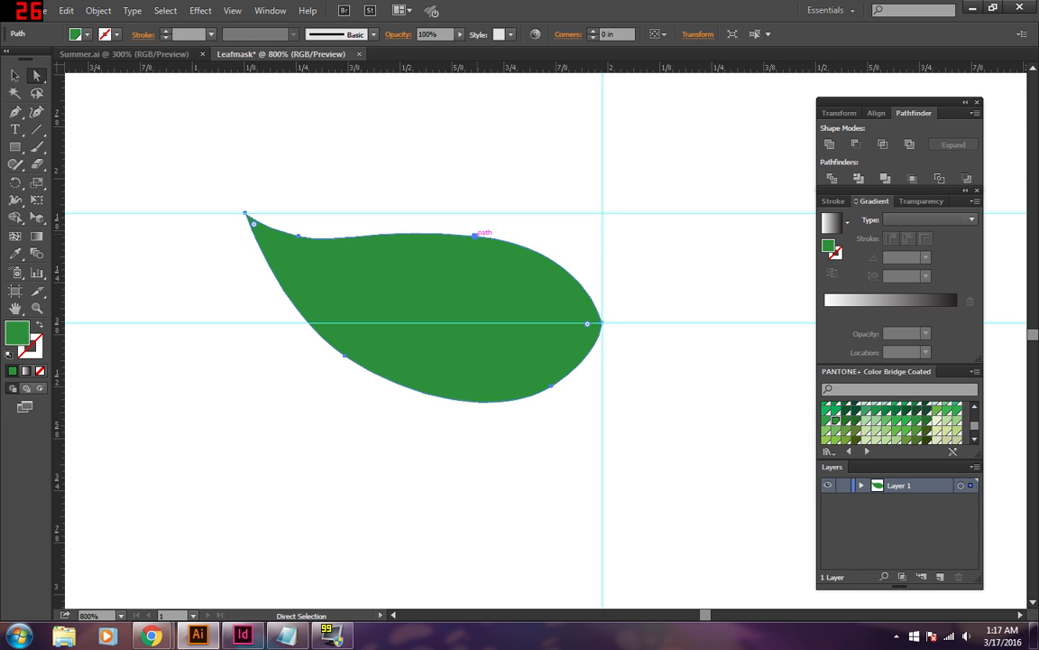
{"action": "left_click", "coordinate": [475, 236]}
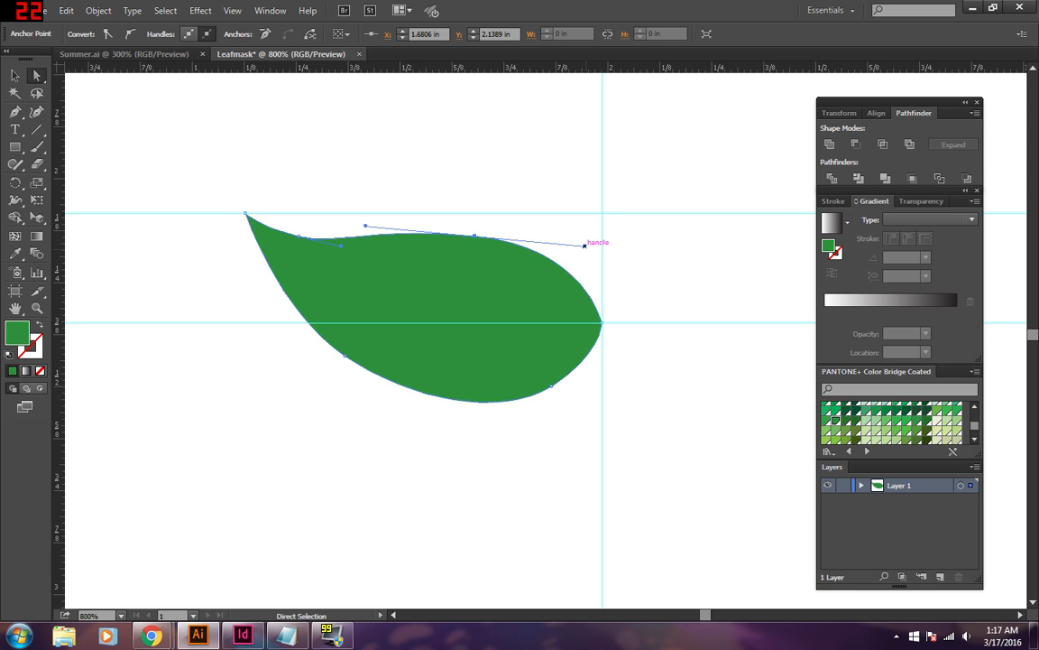
{"action": "left_click_drag", "start_coordinate": [585, 245], "coordinate": [594, 261]}
{"action": "left_click_drag", "start_coordinate": [475, 234], "coordinate": [492, 234]}
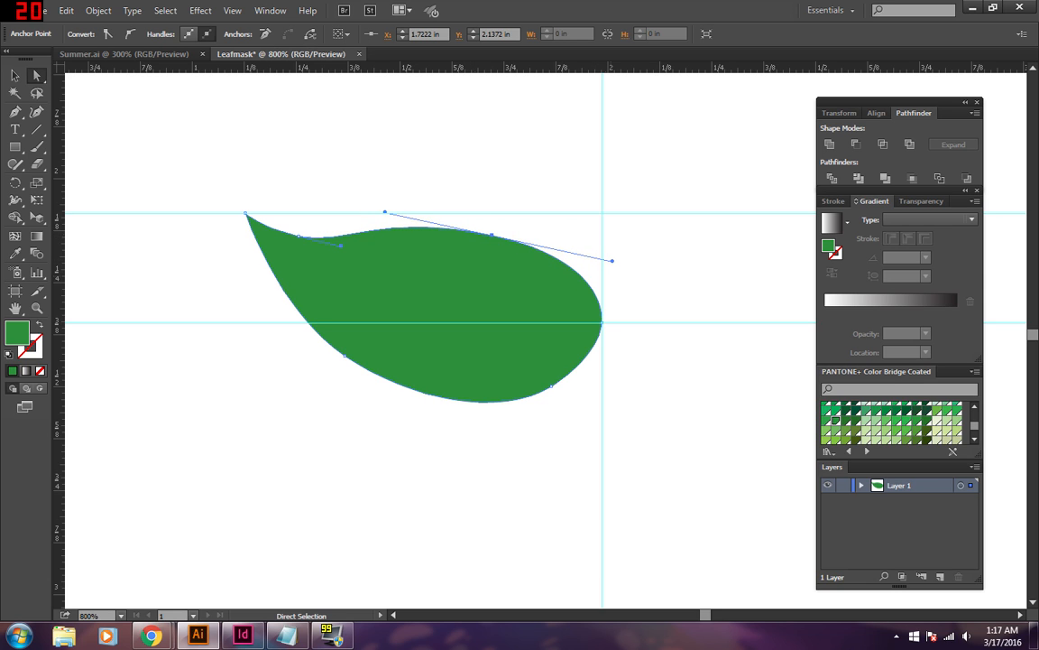
{"action": "left_click_drag", "start_coordinate": [612, 260], "coordinate": [593, 256]}
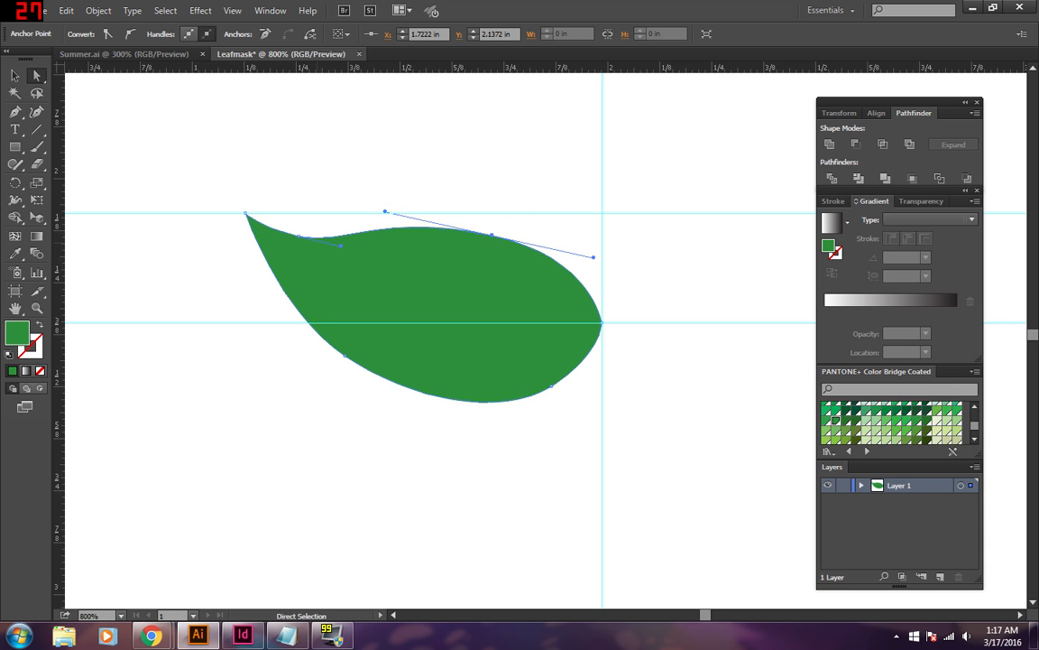
Deepen the dip beside the leaf's pointed tip by lowering its anchor slightly and lengthening its right-hand handle.
{"action": "left_click_drag", "start_coordinate": [315, 237], "coordinate": [313, 240]}
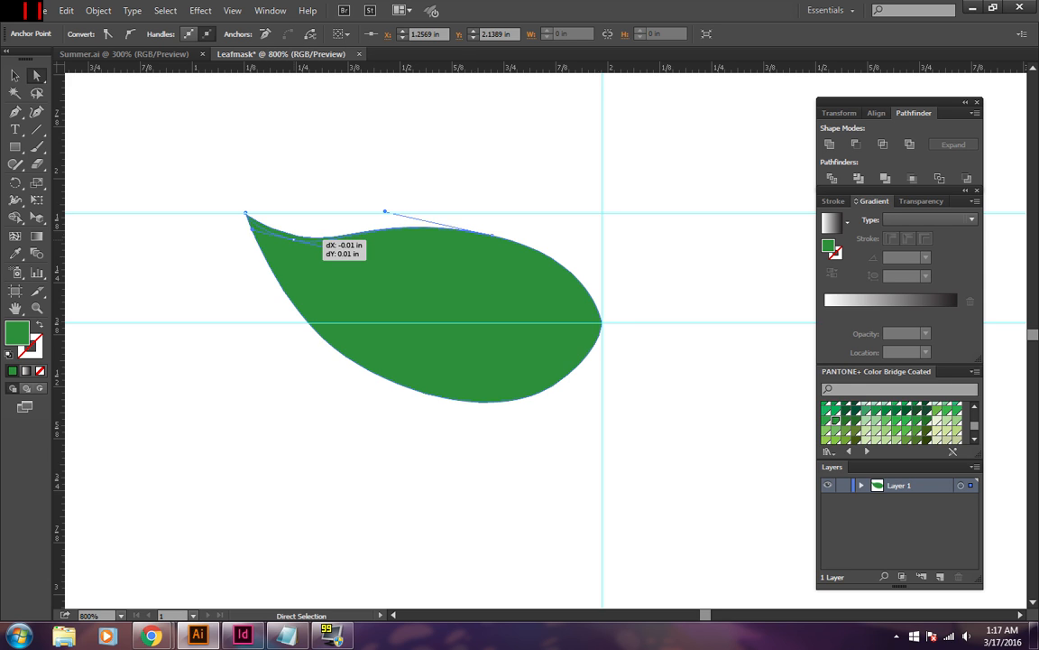
{"action": "left_click", "coordinate": [316, 191]}
{"action": "left_click", "coordinate": [373, 284]}
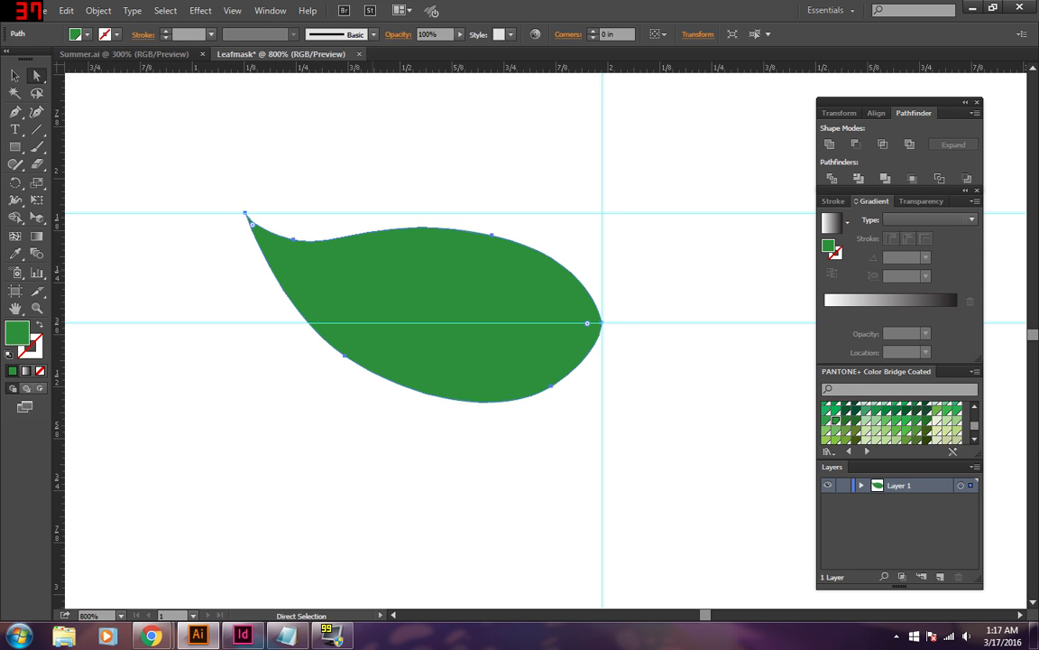
{"action": "left_click", "coordinate": [311, 239]}
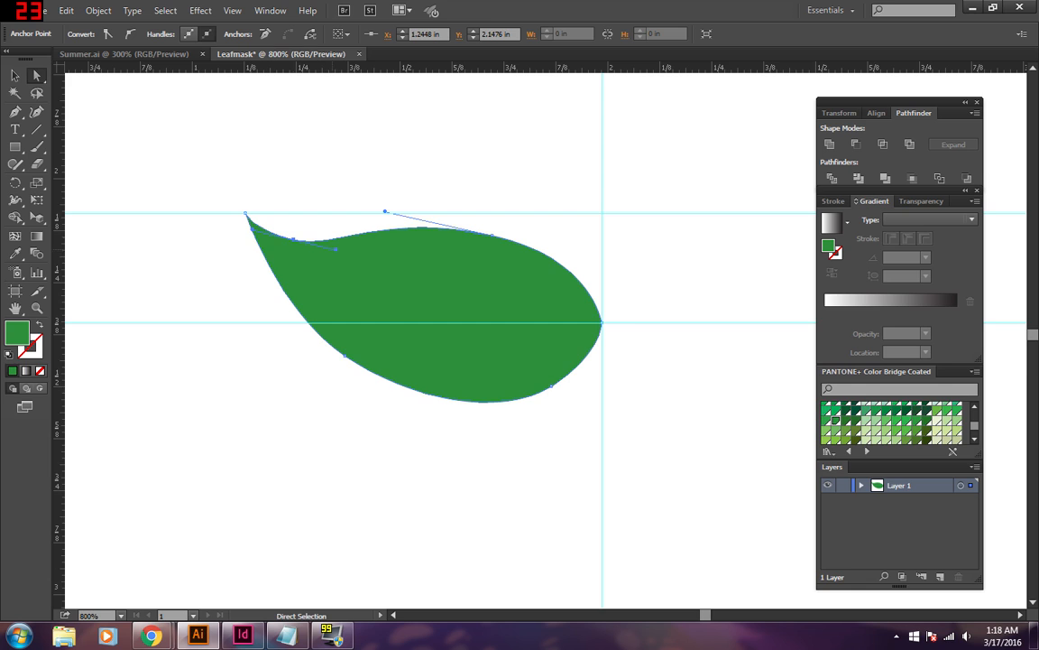
{"action": "mouse_move", "coordinate": [336, 248]}
{"action": "left_mouse_down"}
{"action": "mouse_move", "coordinate": [356, 257]}
{"action": "mouse_move", "coordinate": [336, 248]}
{"action": "mouse_move", "coordinate": [352, 254]}
{"action": "mouse_move", "coordinate": [341, 195]}
{"action": "mouse_move", "coordinate": [287, 184]}
{"action": "mouse_move", "coordinate": [355, 223]}
{"action": "mouse_move", "coordinate": [327, 280]}
{"action": "mouse_move", "coordinate": [292, 287]}
{"action": "mouse_move", "coordinate": [347, 275]}
{"action": "mouse_move", "coordinate": [353, 253]}
{"action": "left_mouse_up"}
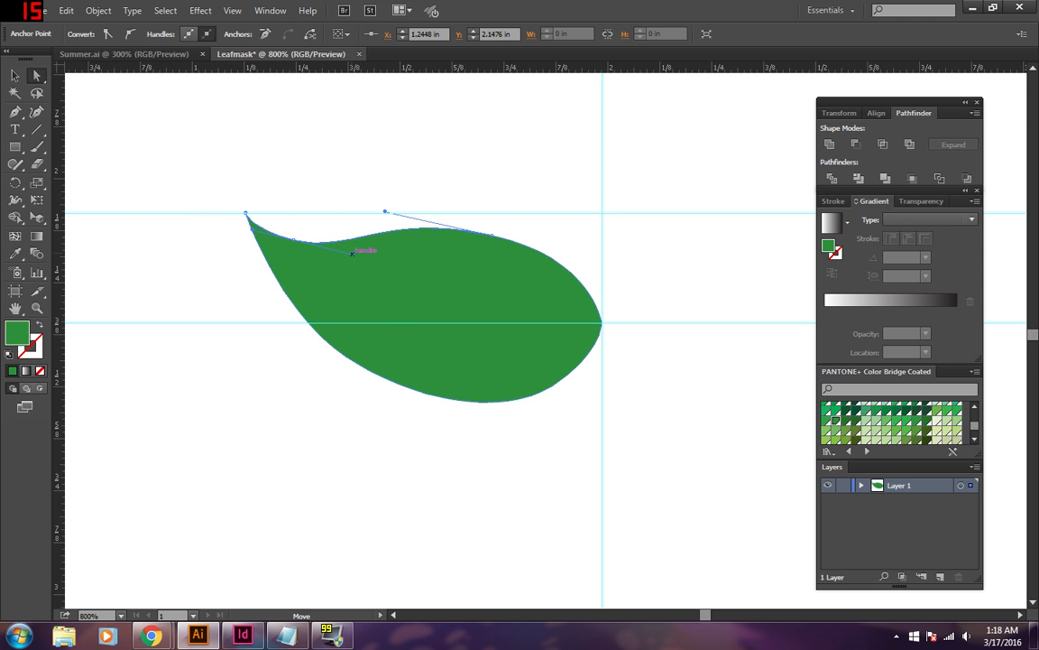
{"action": "left_click_drag", "start_coordinate": [293, 240], "coordinate": [301, 245]}
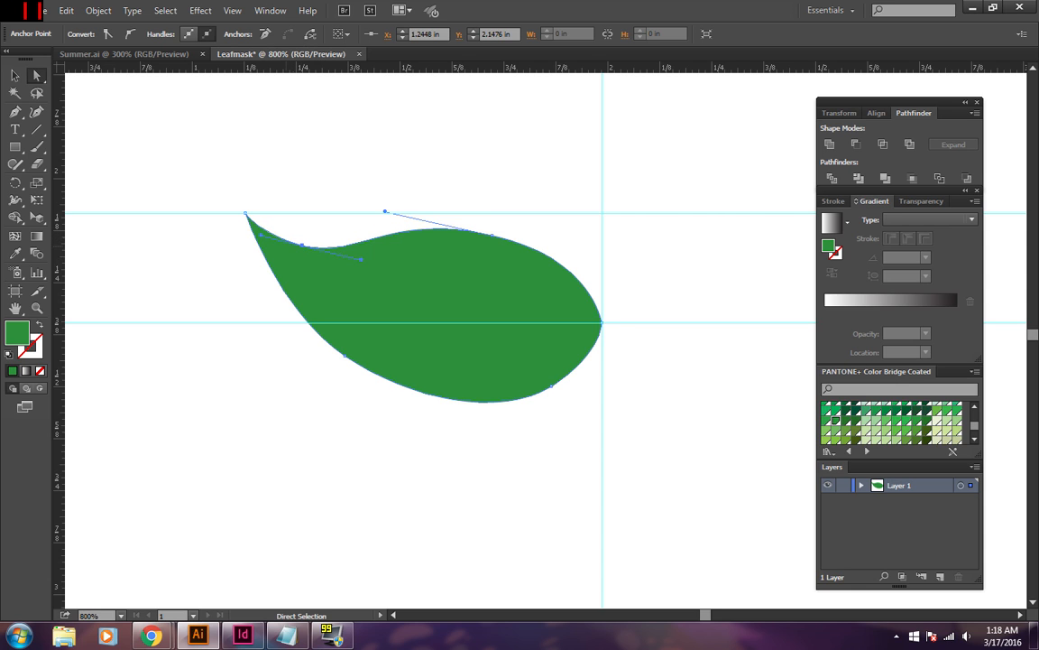
{"action": "key", "text": "ctrl+shift+a"}
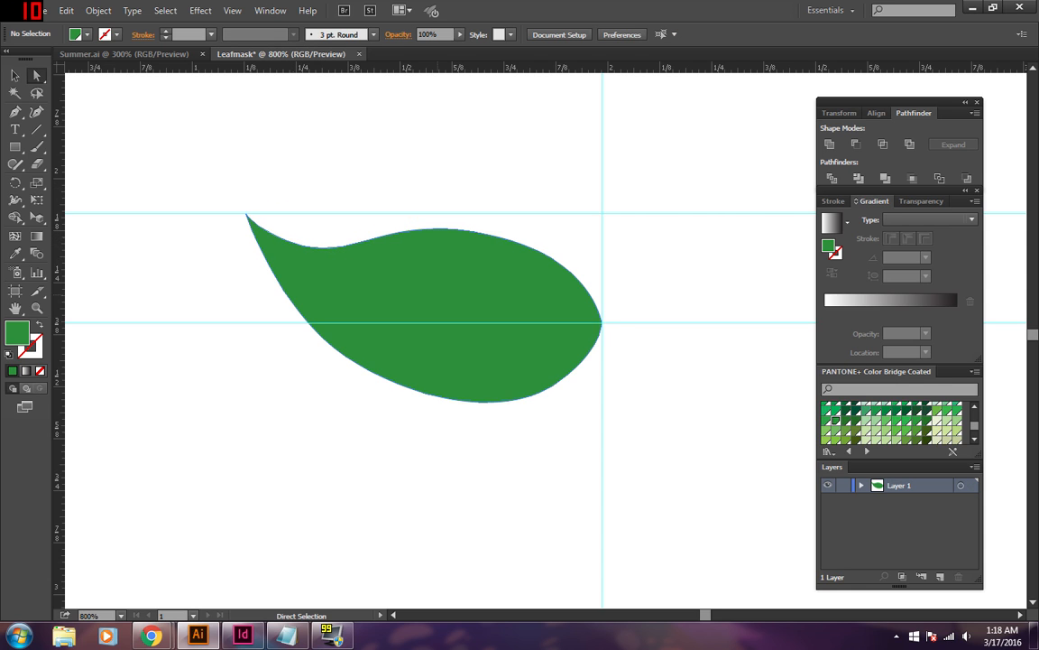
Shorten the left-hand handle of the leaf's upper-right anchor slightly, and deselect the path.
{"action": "left_click", "coordinate": [406, 268]}
{"action": "left_click", "coordinate": [492, 235]}
{"action": "left_click_drag", "start_coordinate": [385, 212], "coordinate": [393, 212]}
{"action": "key", "text": "ctrl+shift+a"}
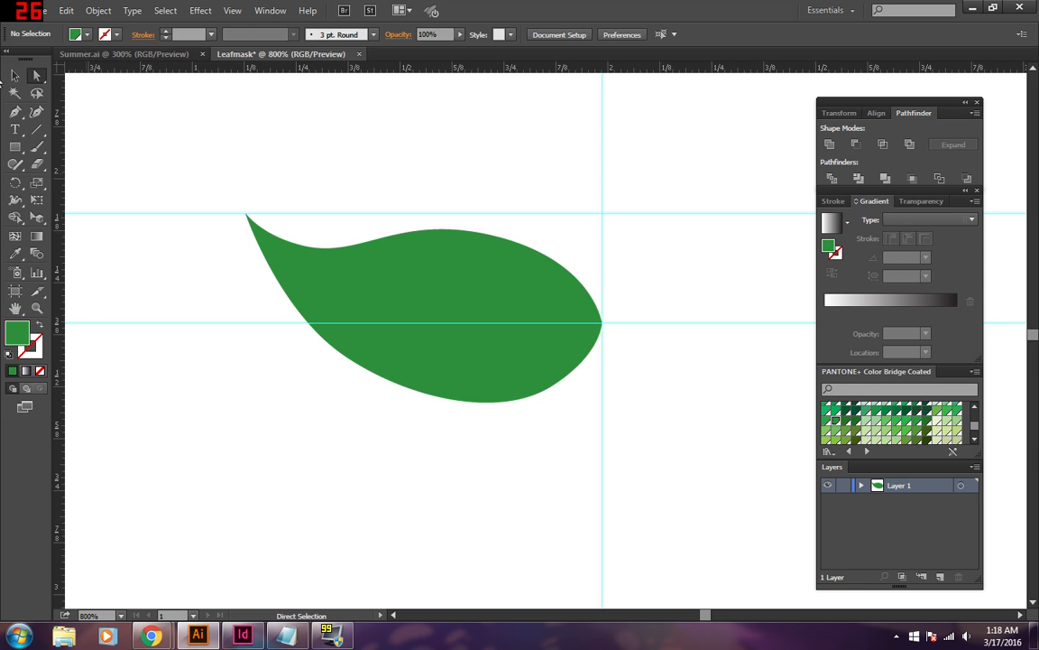
Switch to the Summer.ai document and examine the autumn leaves icon and the Summer and Autumn icon sets.
{"action": "left_click", "coordinate": [136, 52]}
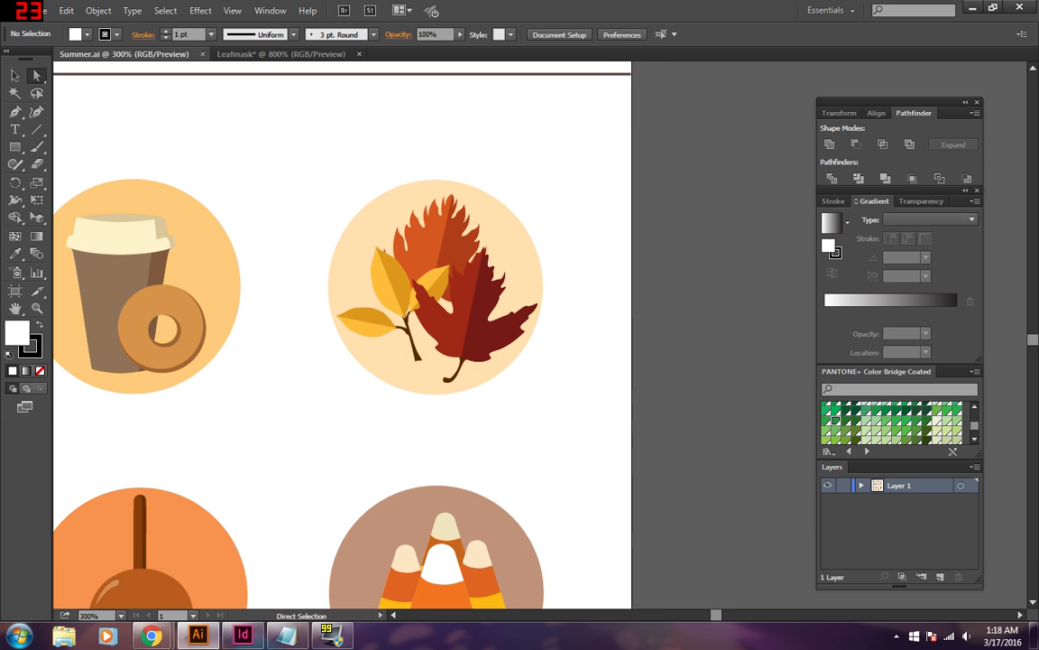
{"action": "key", "text": "ctrl+plus"}
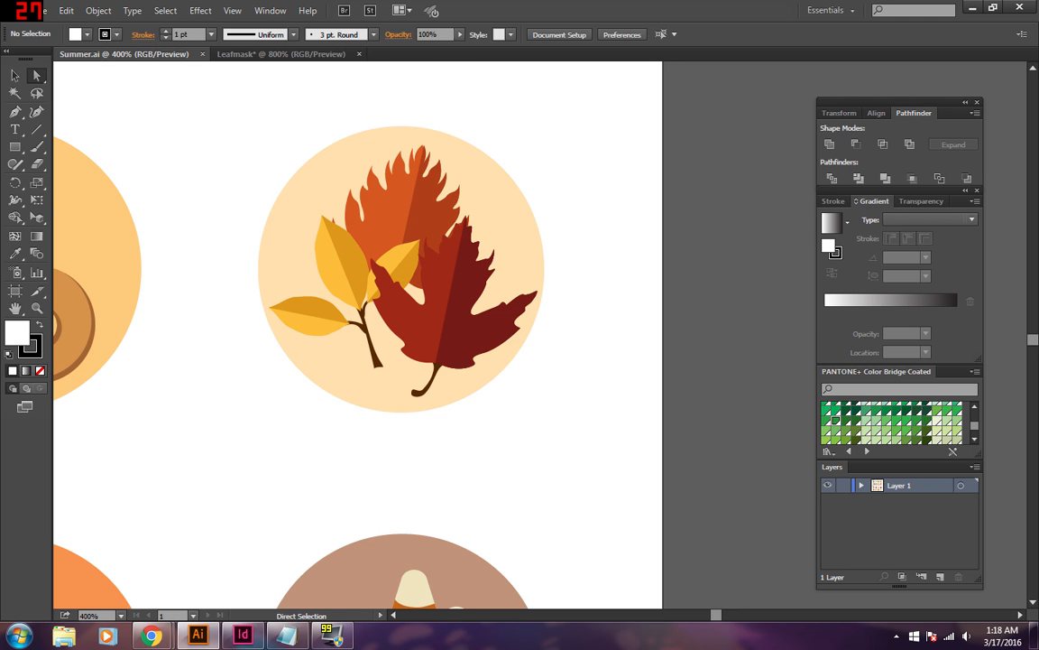
{"action": "key", "text": "ctrl+minus"}
{"action": "key", "text": "ctrl+minus"}
{"action": "key", "text": "ctrl+minus"}
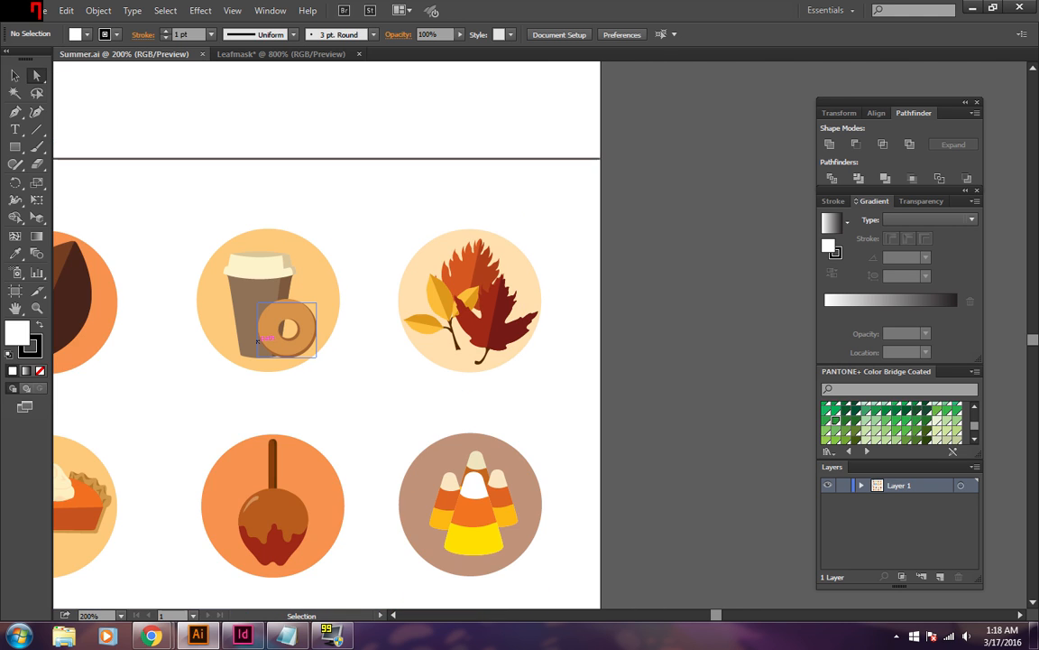
{"action": "key", "text": "ctrl+minus"}
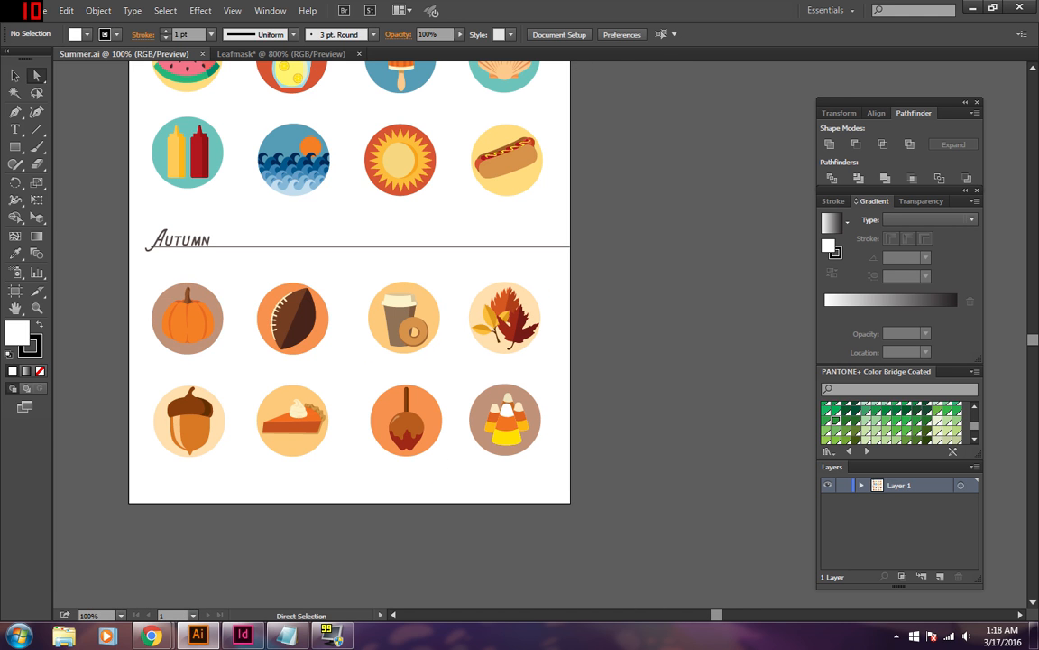
{"action": "scroll", "coordinate": [300, 326], "scroll_direction": "up", "scroll_amount": 3}
{"action": "scroll", "coordinate": [451, 388], "scroll_direction": "up", "scroll_amount": 1}
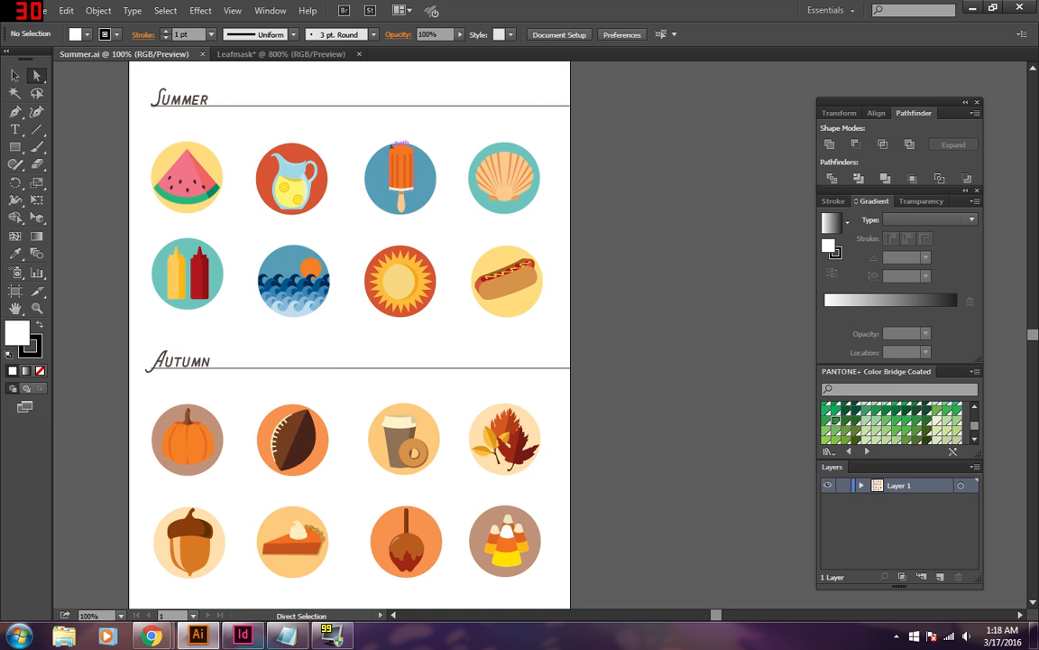
Return to Leafmask, move the leaf's lower-left anchor to about X 1.36 in, Y 2.43 in, and angle its right-hand handle downward.
{"action": "left_click", "coordinate": [253, 56]}
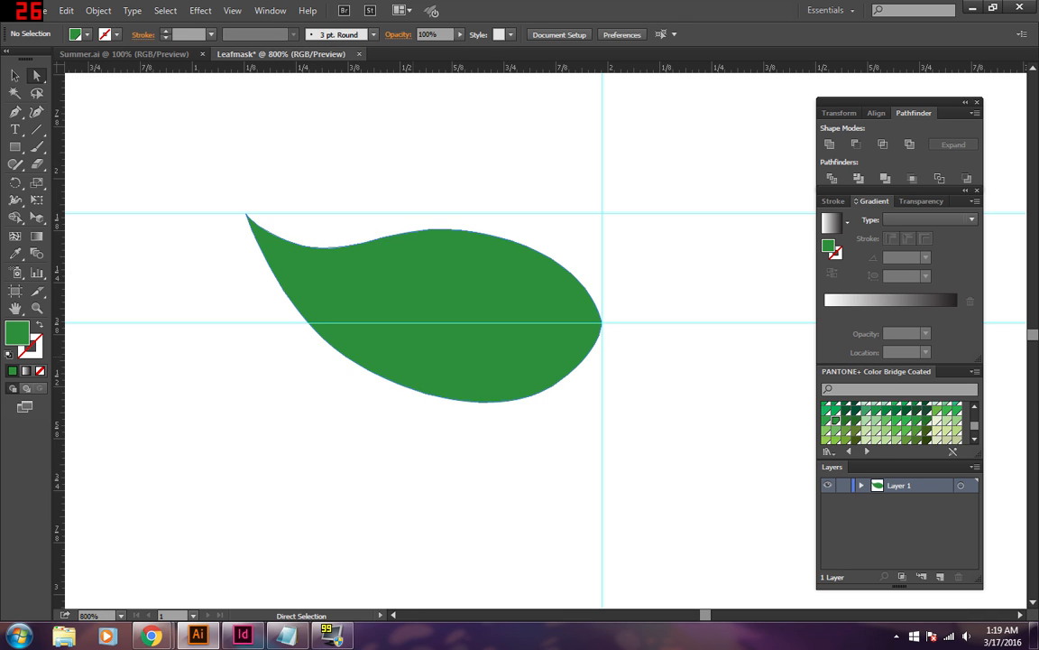
{"action": "left_click", "coordinate": [249, 217]}
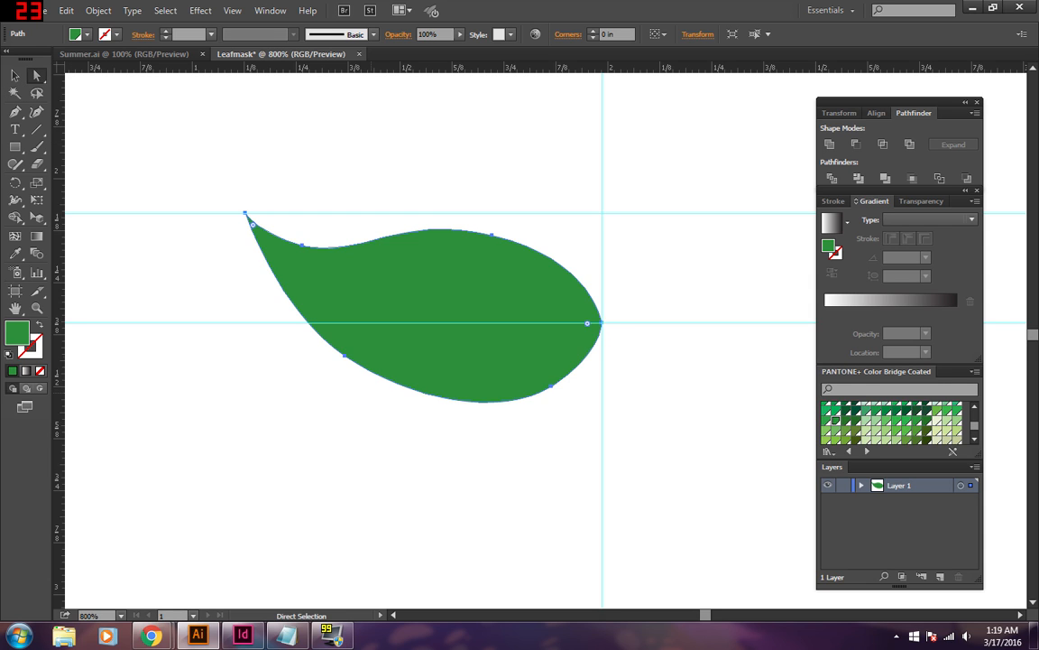
{"action": "left_click", "coordinate": [345, 355]}
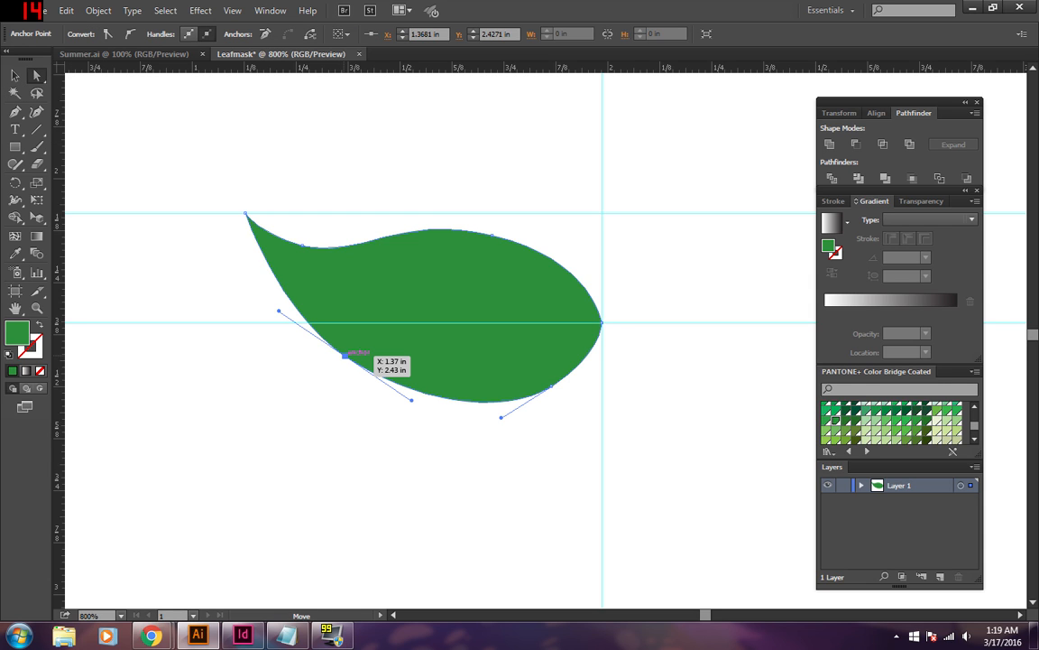
{"action": "left_click_drag", "start_coordinate": [345, 355], "coordinate": [340, 358]}
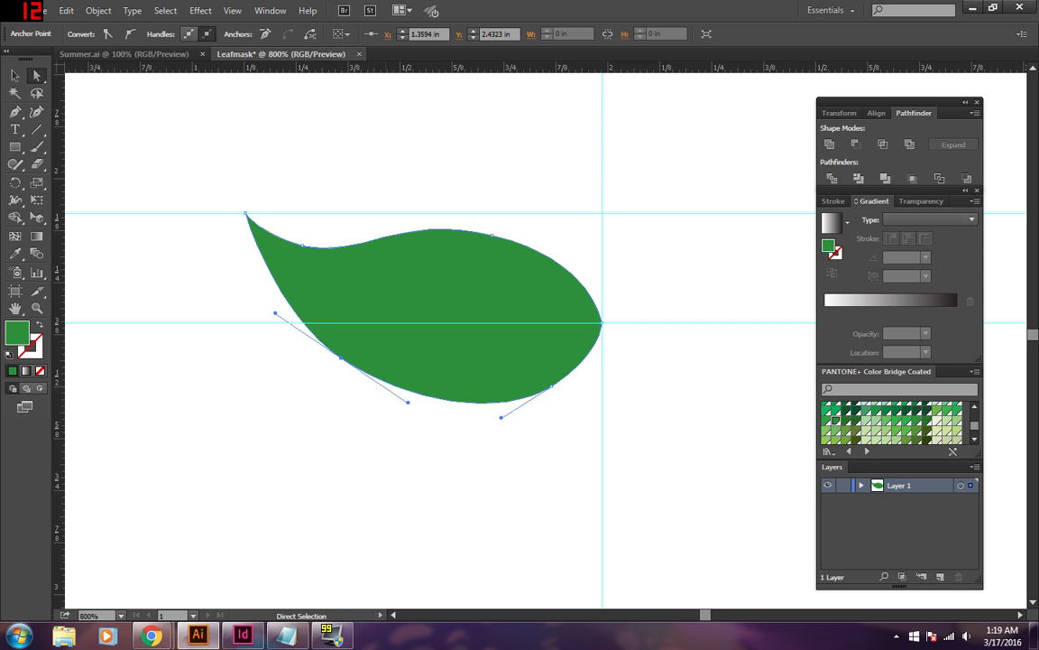
{"action": "left_click_drag", "start_coordinate": [408, 402], "coordinate": [406, 410]}
{"action": "key", "text": "ctrl+shift+a"}
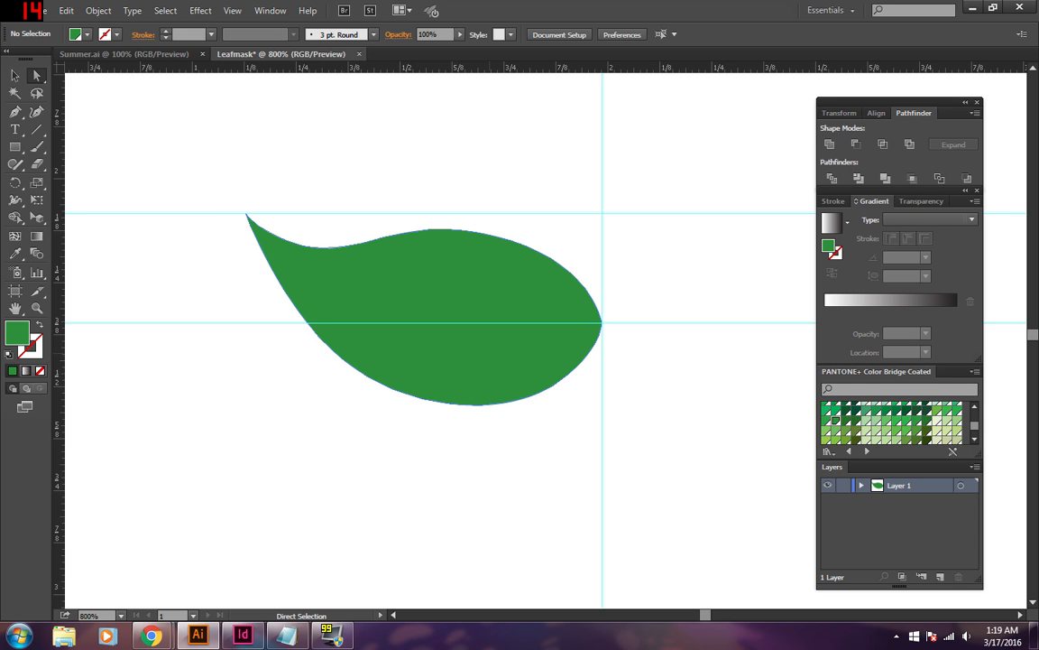
Check the leaf outline with the guides hidden, and show the guides again.
{"action": "key", "text": "v"}
{"action": "key", "text": "ctrl+semicolon"}
{"action": "key", "text": "a"}
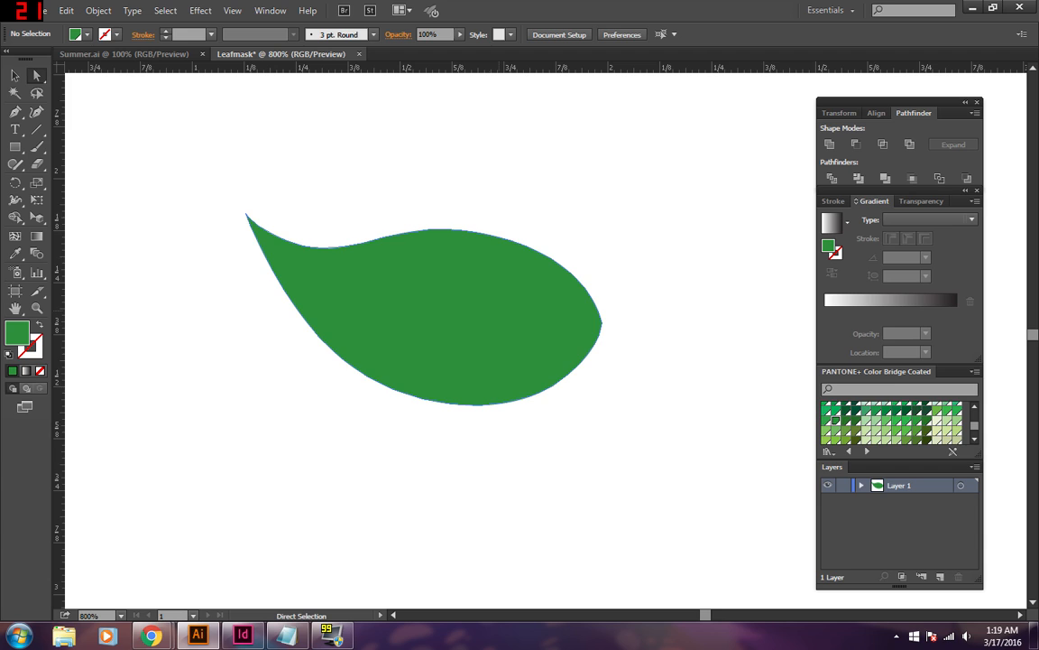
{"action": "key", "text": "ctrl+semicolon"}
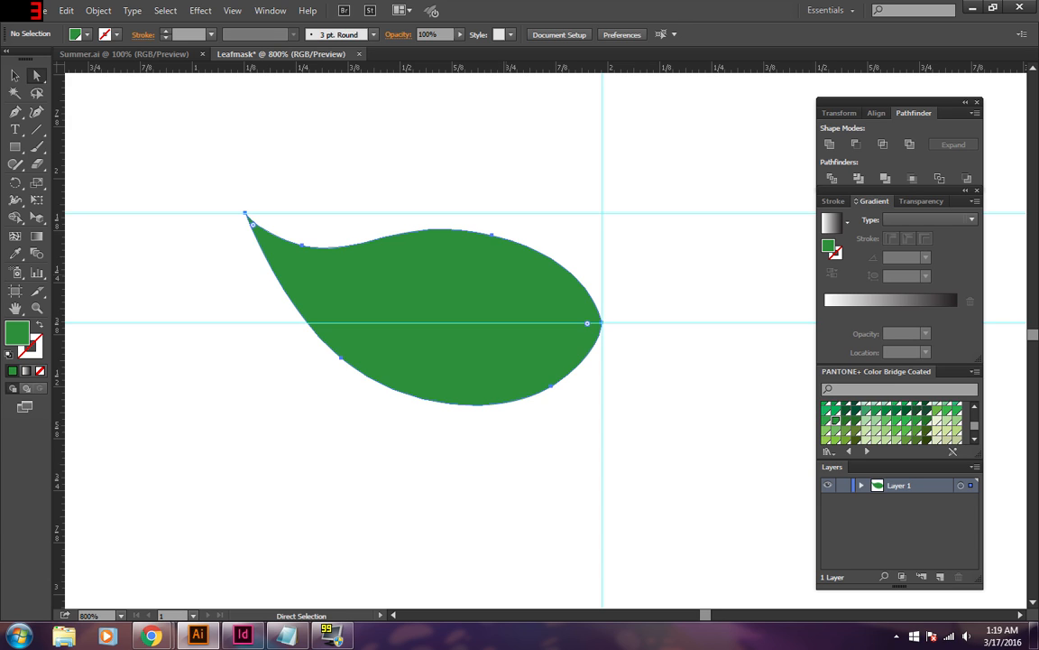
Move the leaf's lower-right anchor to about X 1.86 in, Y 2.47 in and its lower-left anchor to about X 1.31 in, Y 2.39 in.
{"action": "left_click", "coordinate": [247, 215]}
{"action": "left_click_drag", "start_coordinate": [552, 385], "coordinate": [552, 371]}
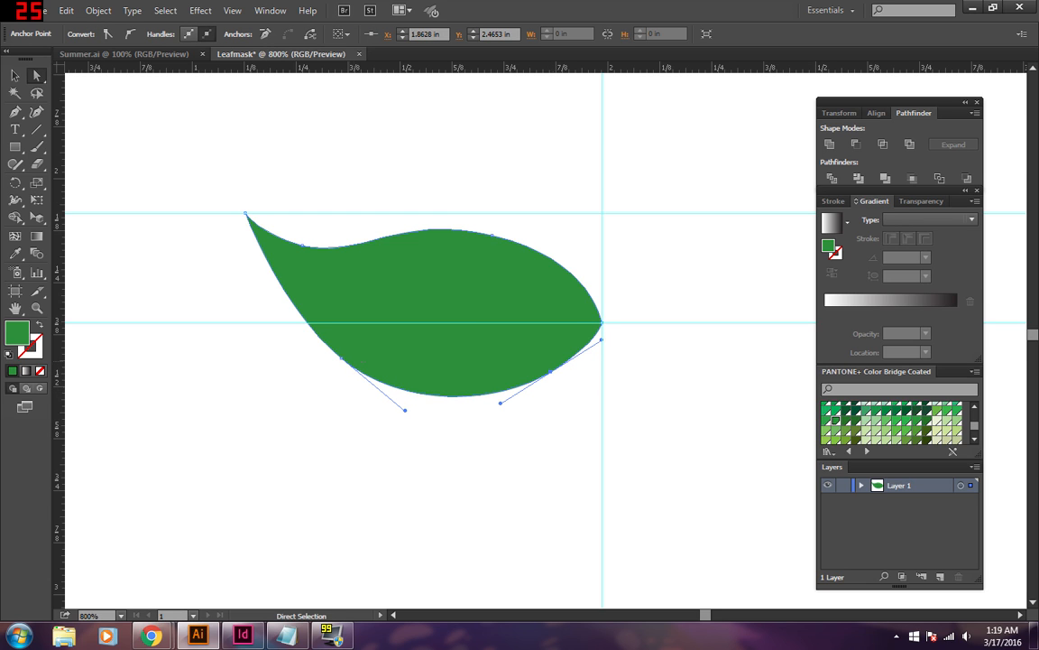
{"action": "left_click_drag", "start_coordinate": [341, 357], "coordinate": [320, 338]}
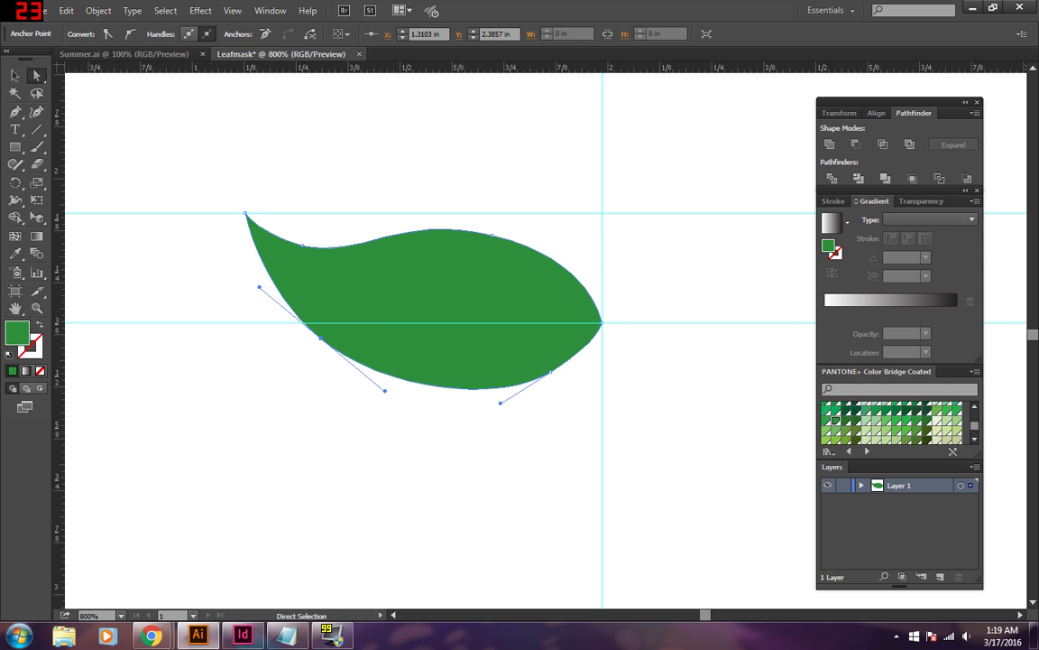
Smooth the lower-right curve by shortening its anchor's left-hand handle and extending the right-hand handle slightly.
{"action": "left_click_drag", "start_coordinate": [500, 402], "coordinate": [506, 397]}
{"action": "left_click", "coordinate": [515, 395]}
{"action": "left_click", "coordinate": [550, 369]}
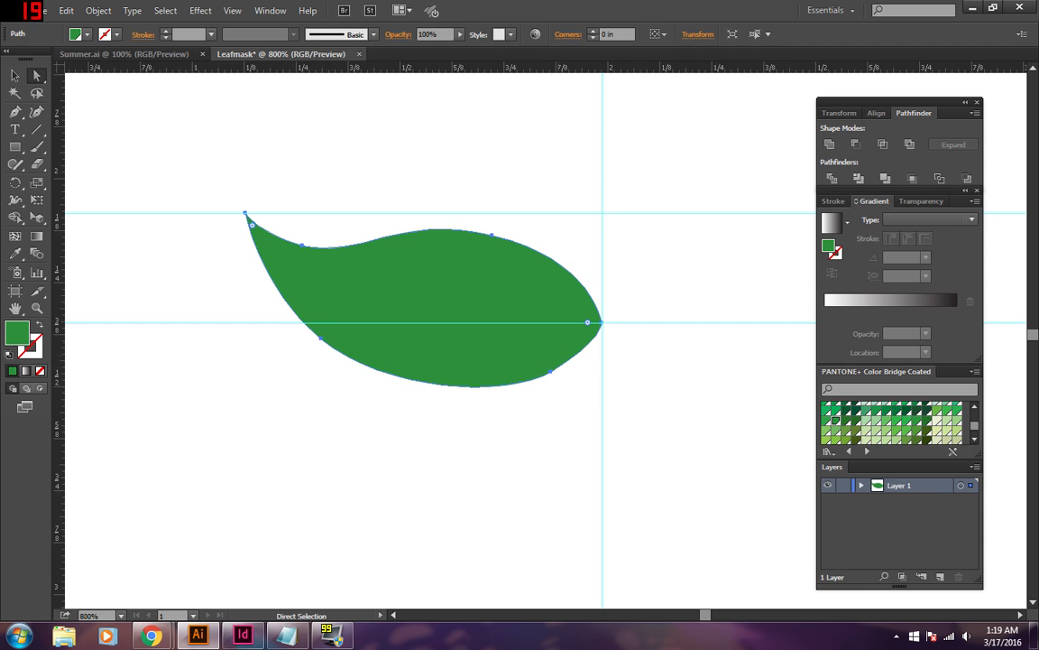
{"action": "left_click", "coordinate": [549, 369]}
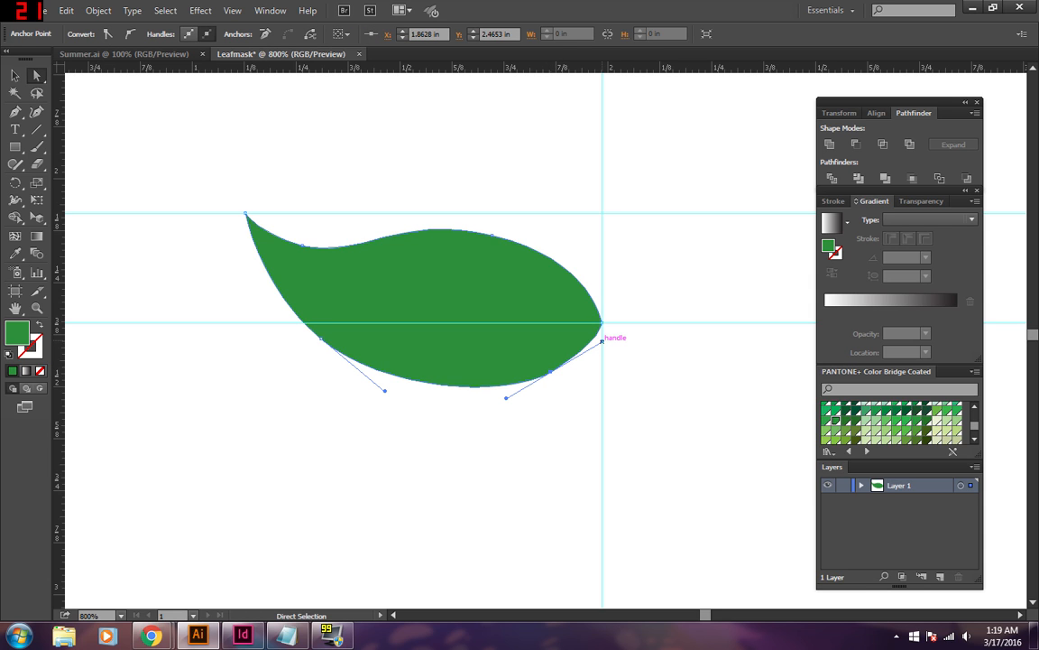
{"action": "left_click_drag", "start_coordinate": [602, 341], "coordinate": [606, 344]}
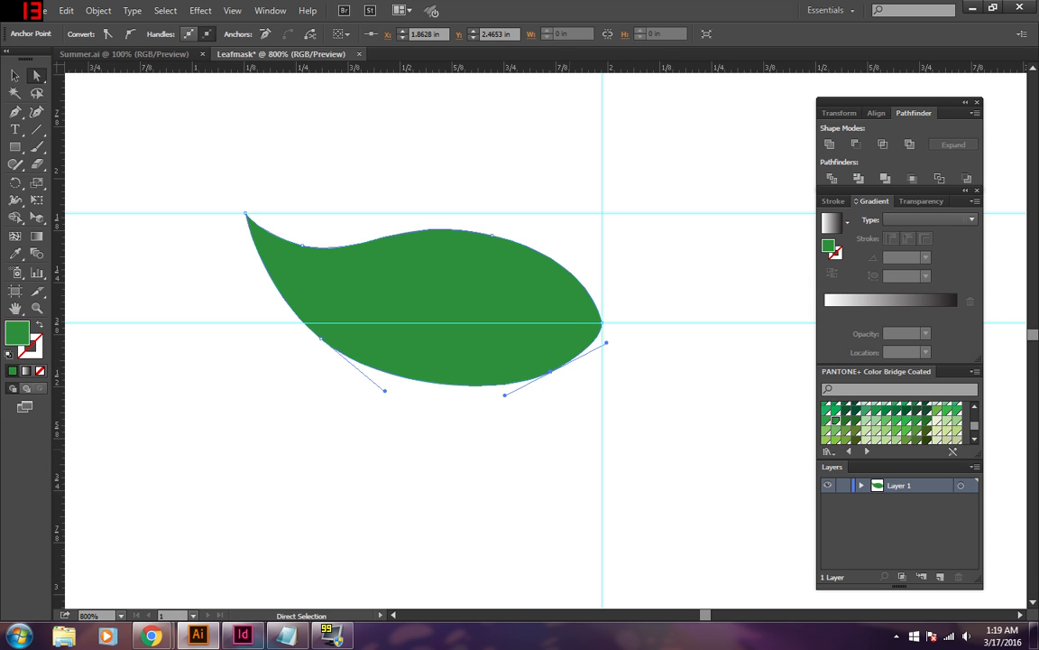
{"action": "left_click", "coordinate": [619, 359]}
Move the anchor beside the tip to about X 1.25 in, Y 2.16 in, nudge the upper-right anchor up and right, and hide the guides.
{"action": "left_click", "coordinate": [248, 216]}
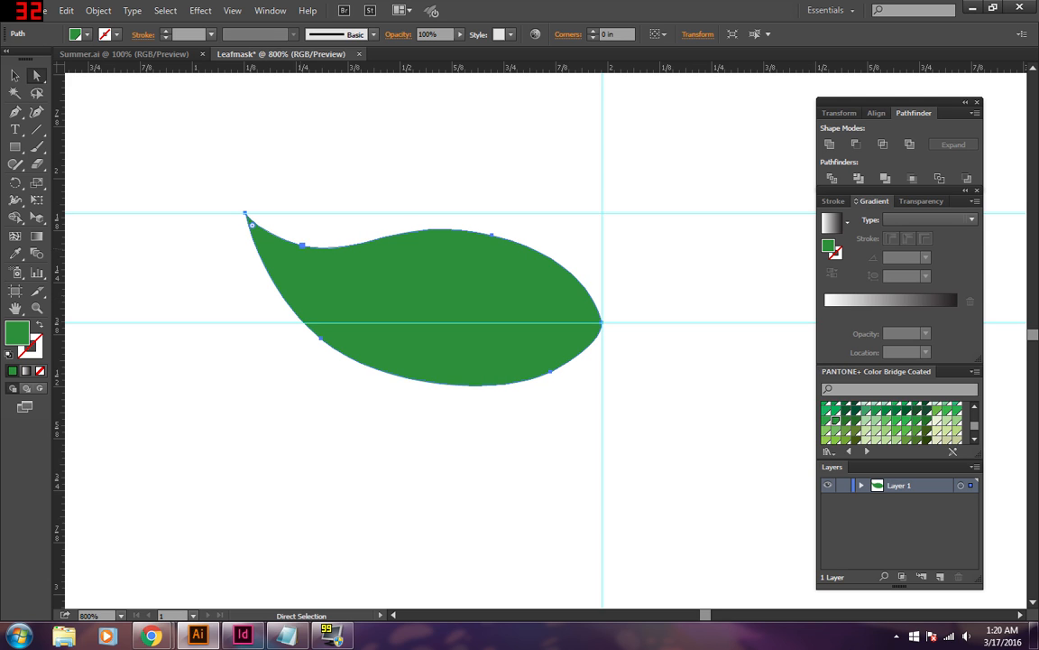
{"action": "left_click_drag", "start_coordinate": [301, 244], "coordinate": [295, 246]}
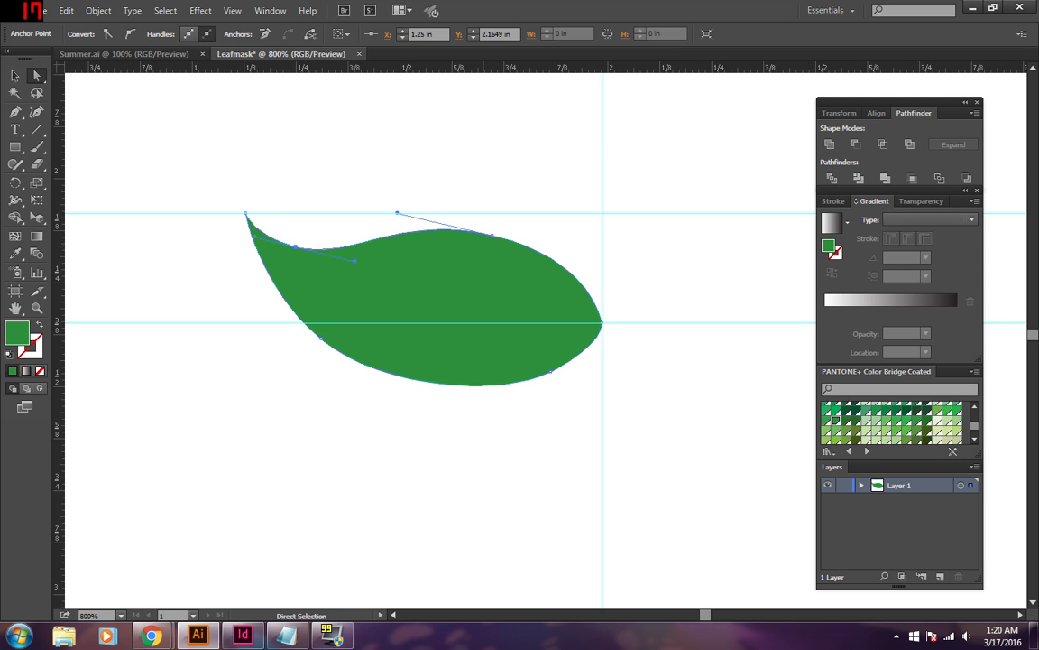
{"action": "left_click", "coordinate": [492, 236]}
{"action": "left_click_drag", "start_coordinate": [492, 235], "coordinate": [496, 231]}
{"action": "left_click", "coordinate": [541, 185]}
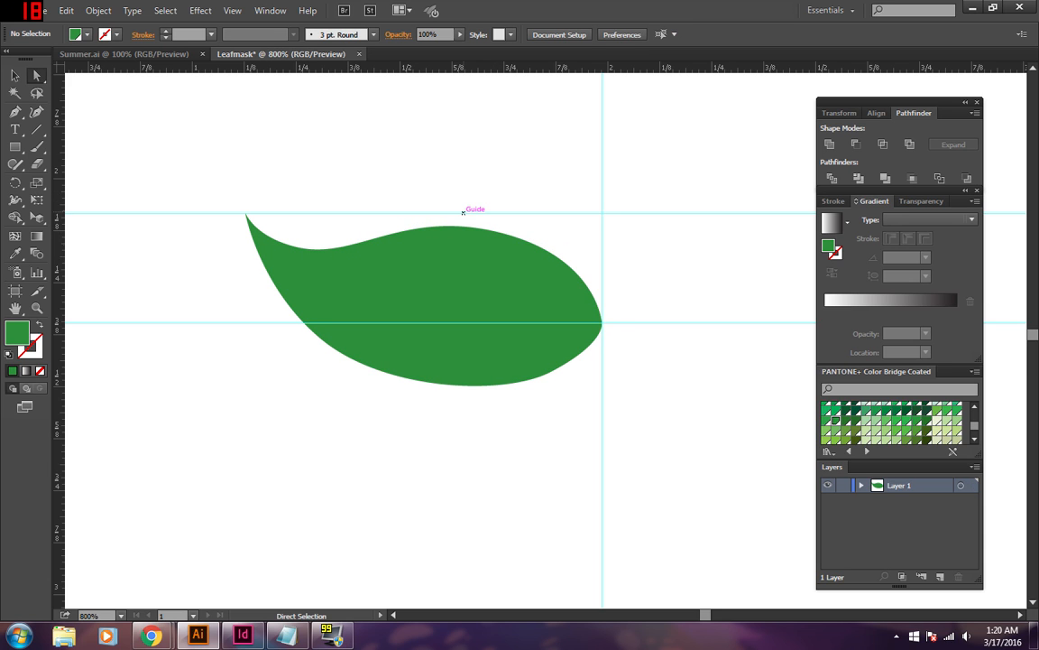
{"action": "key", "text": "ctrl+semicolon"}
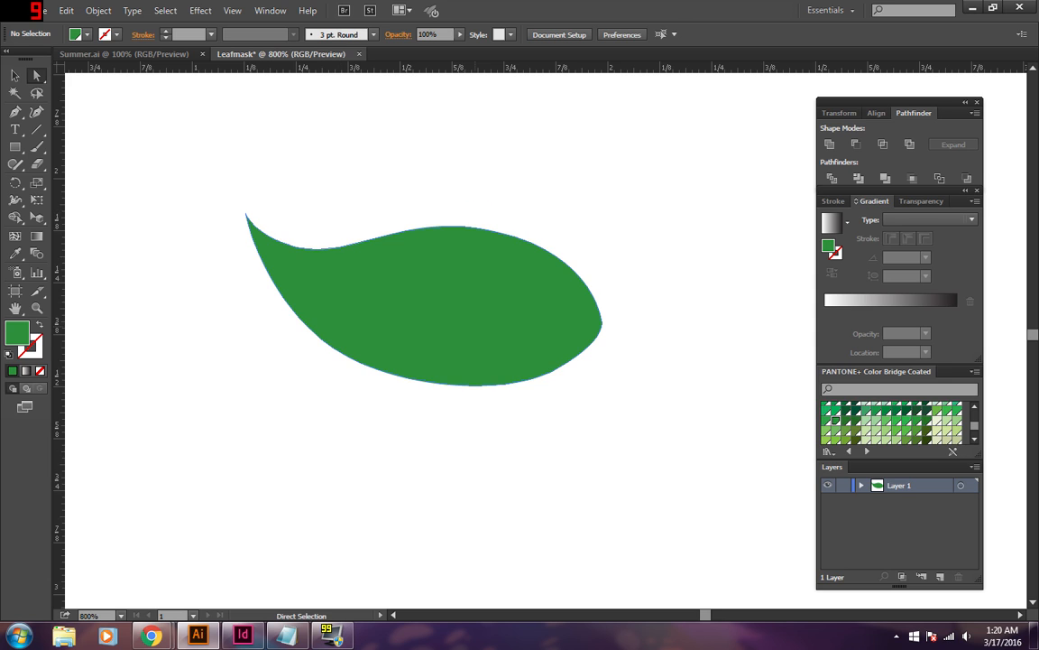
Adjust the lower-right anchor's right-hand handle slightly outward and down to round the leaf's lower-right curve.
{"action": "left_click", "coordinate": [551, 372]}
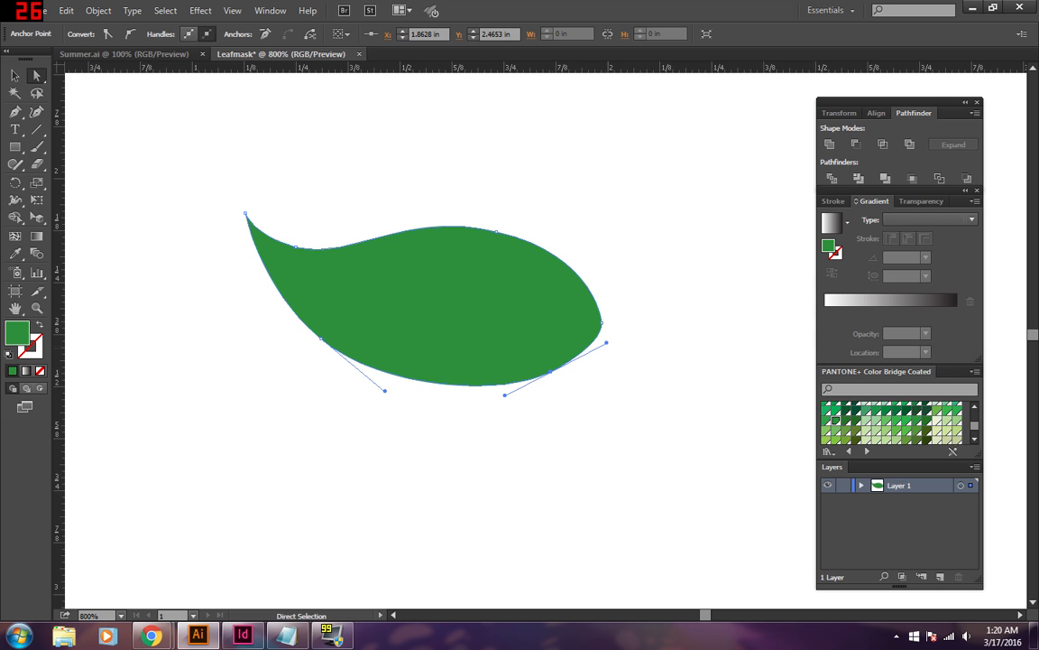
{"action": "left_click_drag", "start_coordinate": [606, 342], "coordinate": [608, 345]}
{"action": "left_click", "coordinate": [601, 401]}
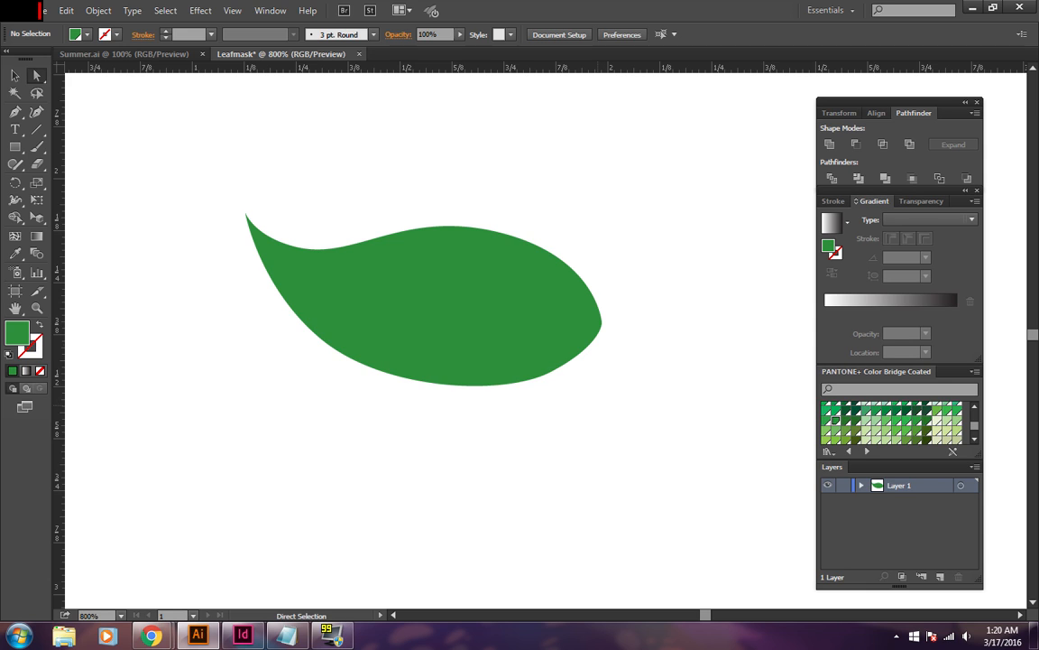
Set the default fill to white with the leaf deselected.
{"action": "left_click", "coordinate": [14, 74]}
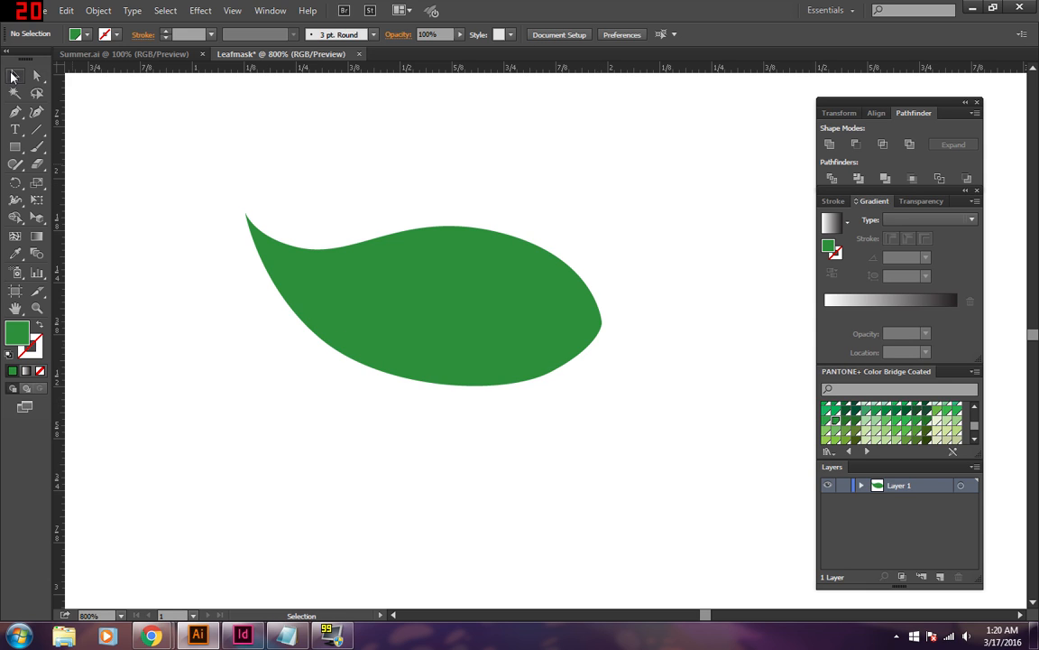
{"action": "left_click", "coordinate": [381, 280]}
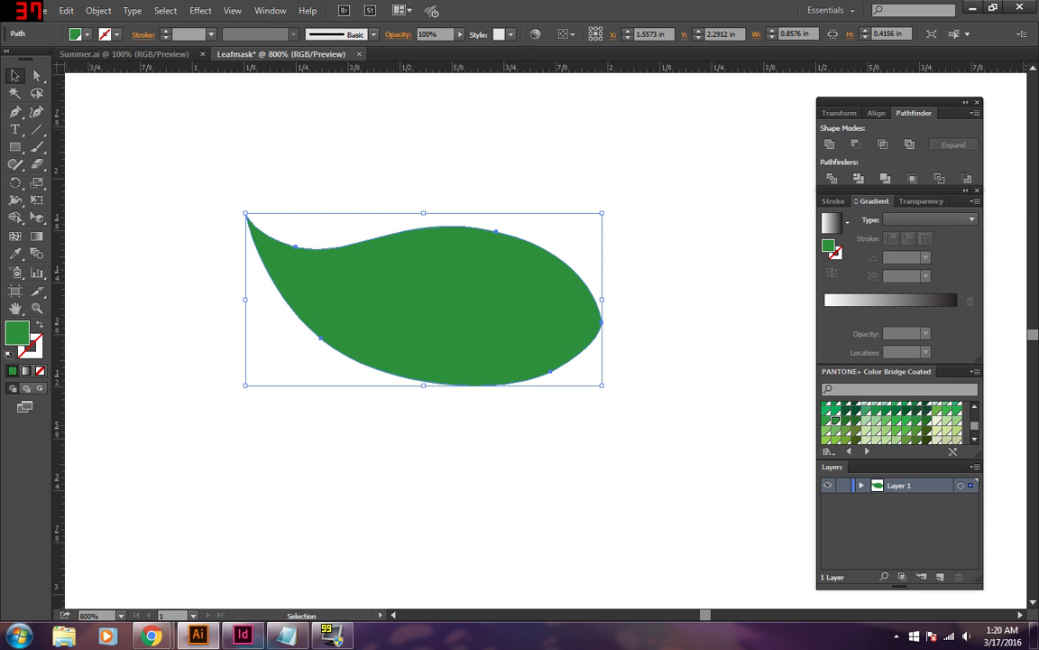
{"action": "left_click", "coordinate": [149, 128]}
{"action": "left_click", "coordinate": [77, 35]}
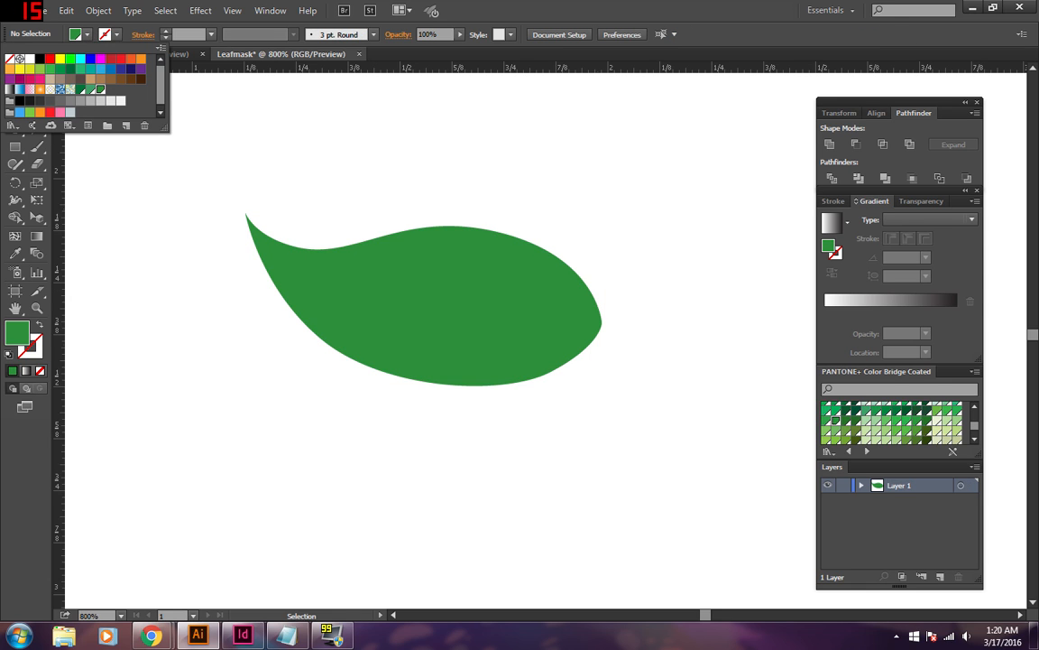
{"action": "left_click", "coordinate": [29, 59]}
{"action": "left_click", "coordinate": [77, 35]}
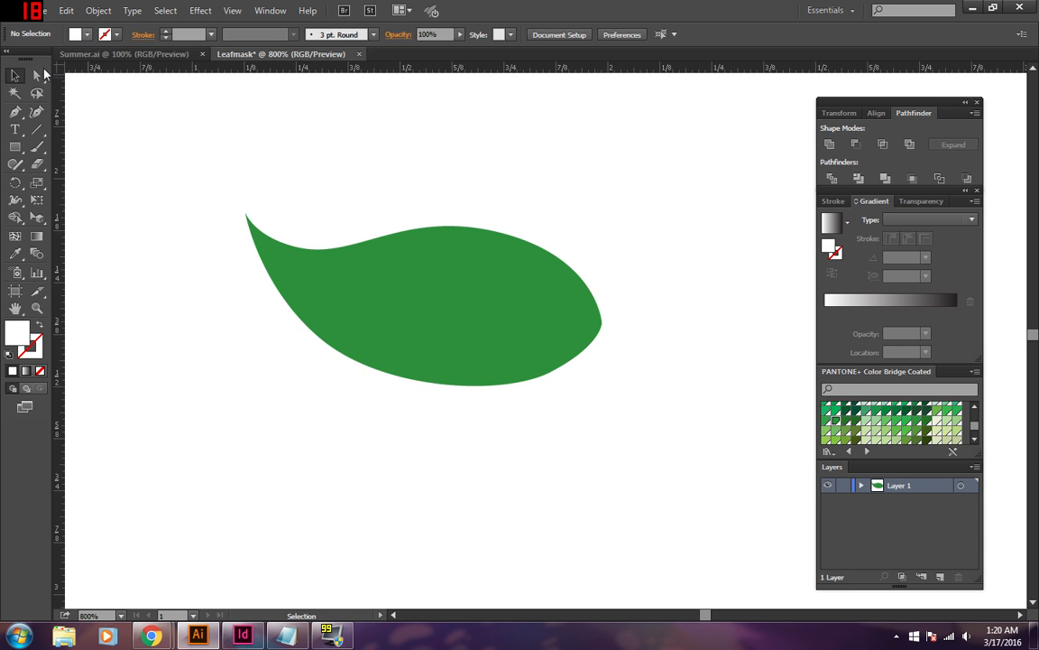
Draw a closed white eye-shaped opening inside the leaf with the Pen tool, its corners at about X 1.88, Y 2.33 in and X 1.43, Y 2.26 in.
{"action": "left_click", "coordinate": [15, 111]}
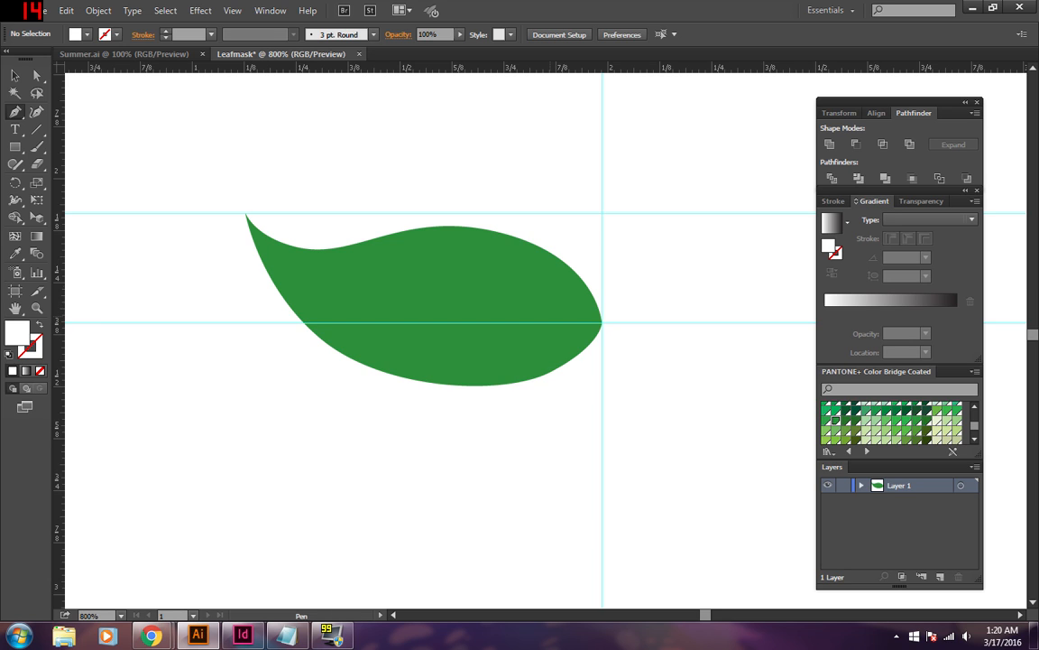
{"action": "left_click", "coordinate": [556, 315]}
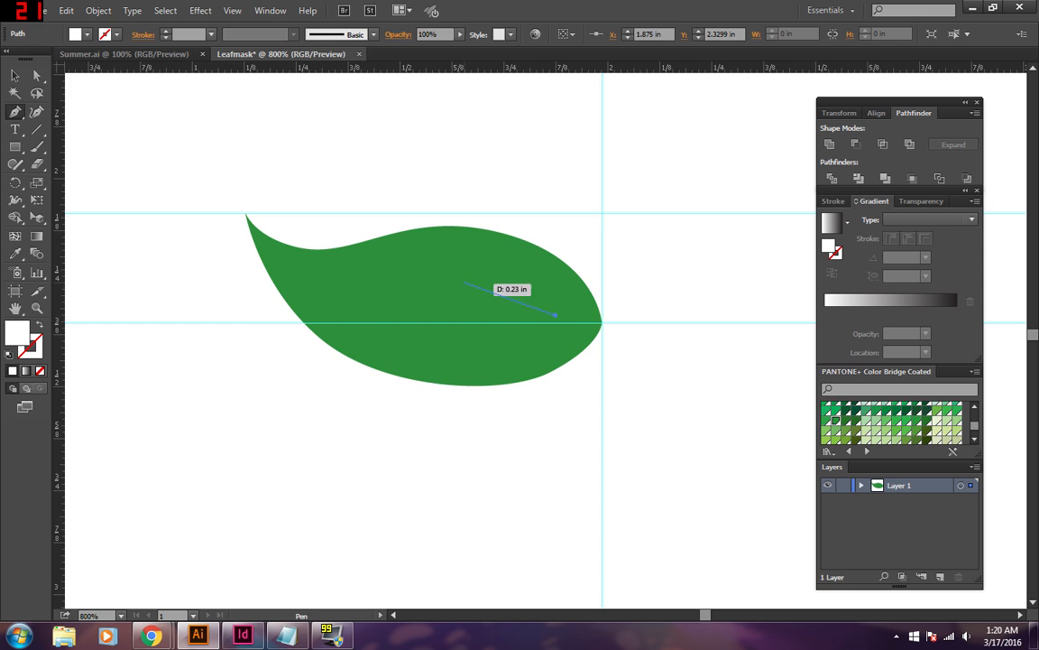
{"action": "left_click_drag", "start_coordinate": [477, 270], "coordinate": [560, 333]}
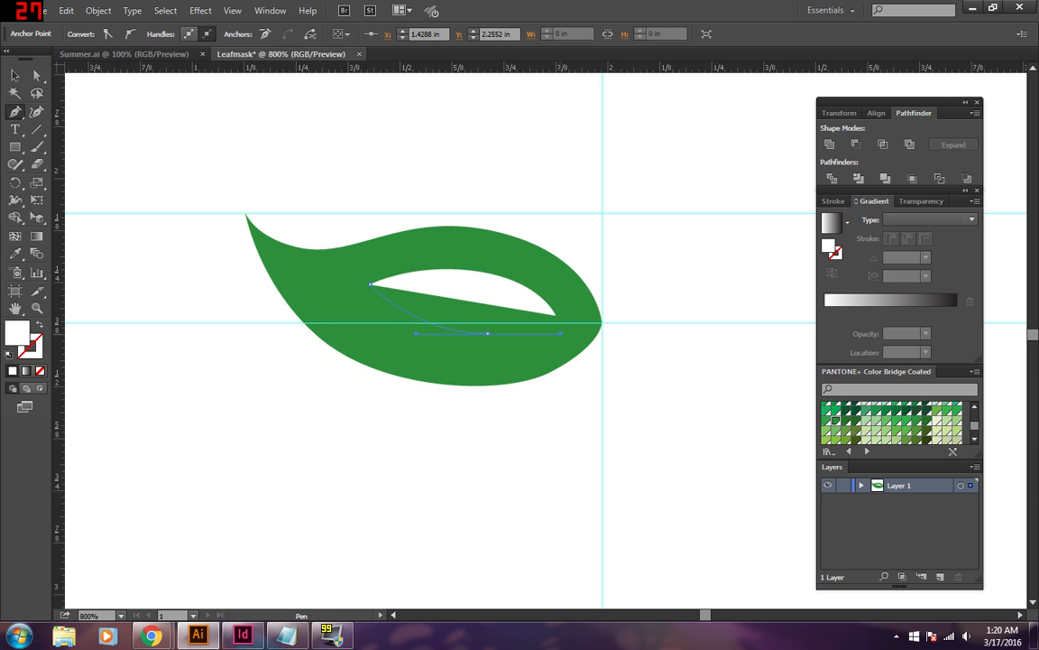
{"action": "left_click", "coordinate": [556, 315]}
{"action": "left_click_drag", "start_coordinate": [556, 315], "coordinate": [555, 284]}
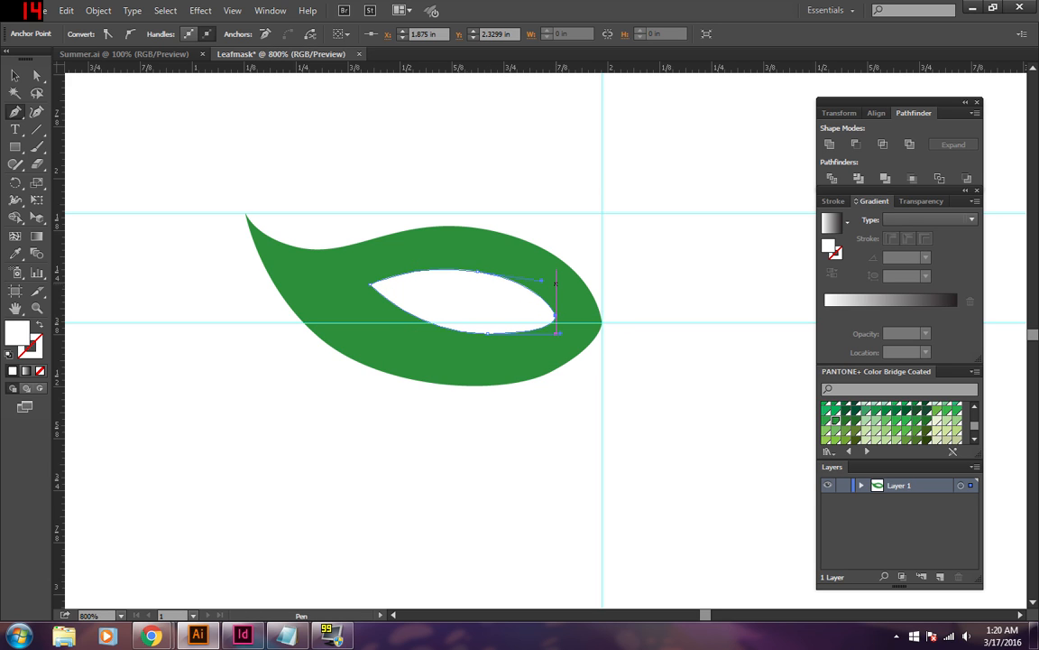
Move the eye opening's lower anchor left to about X 1.68 in, Y 2.37 in, and hide the guides.
{"action": "left_click", "coordinate": [36, 74]}
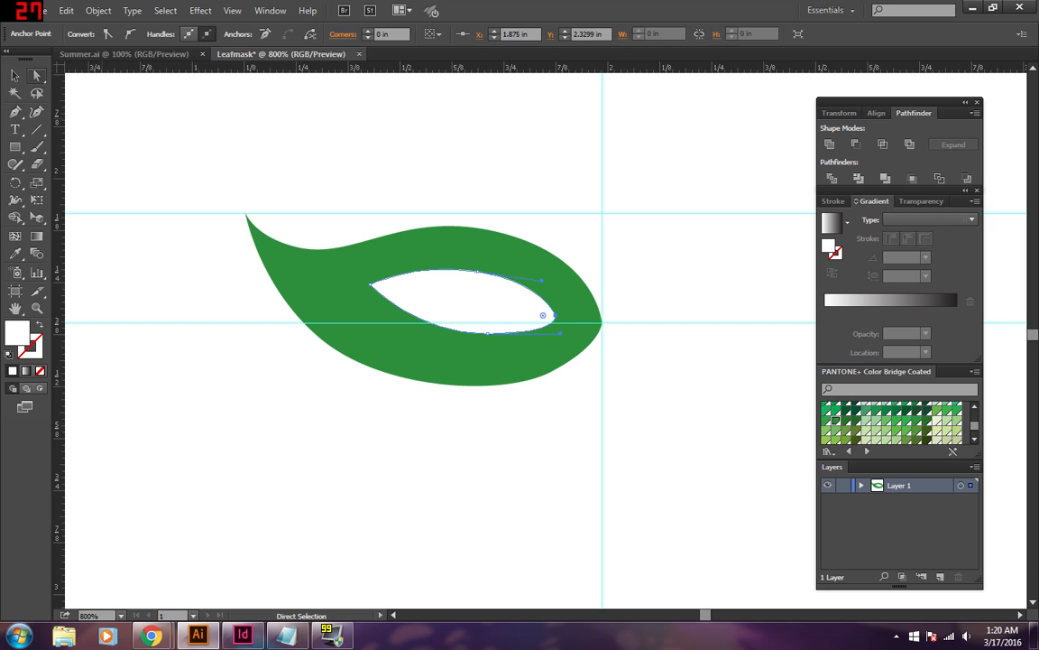
{"action": "left_click_drag", "start_coordinate": [487, 332], "coordinate": [475, 332]}
{"action": "key", "text": "ctrl+shift+a"}
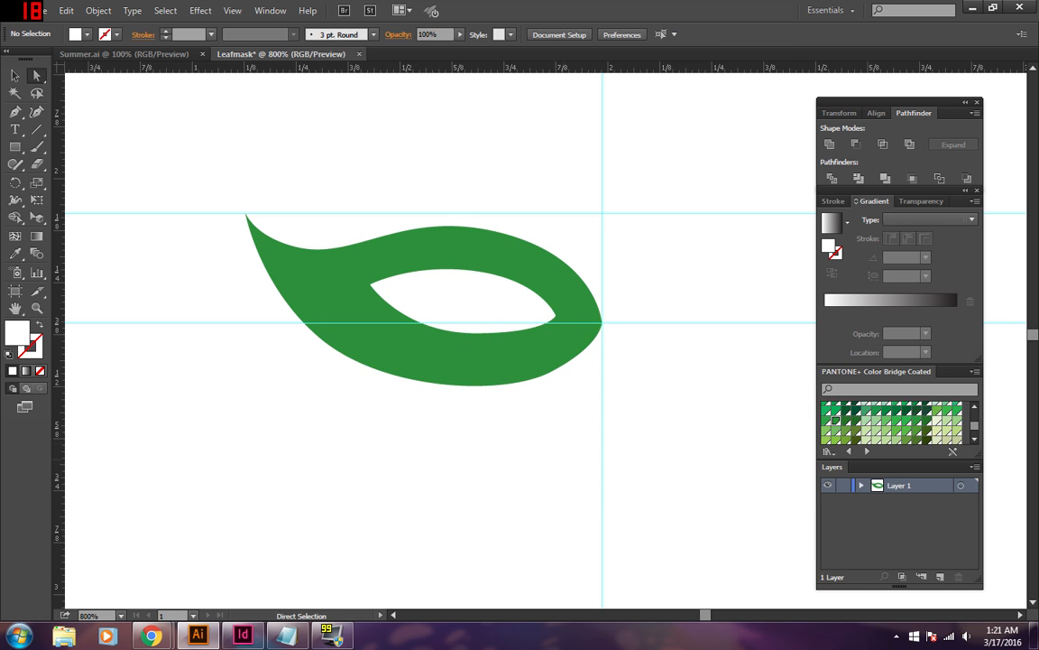
{"action": "key", "text": "ctrl+semicolon"}
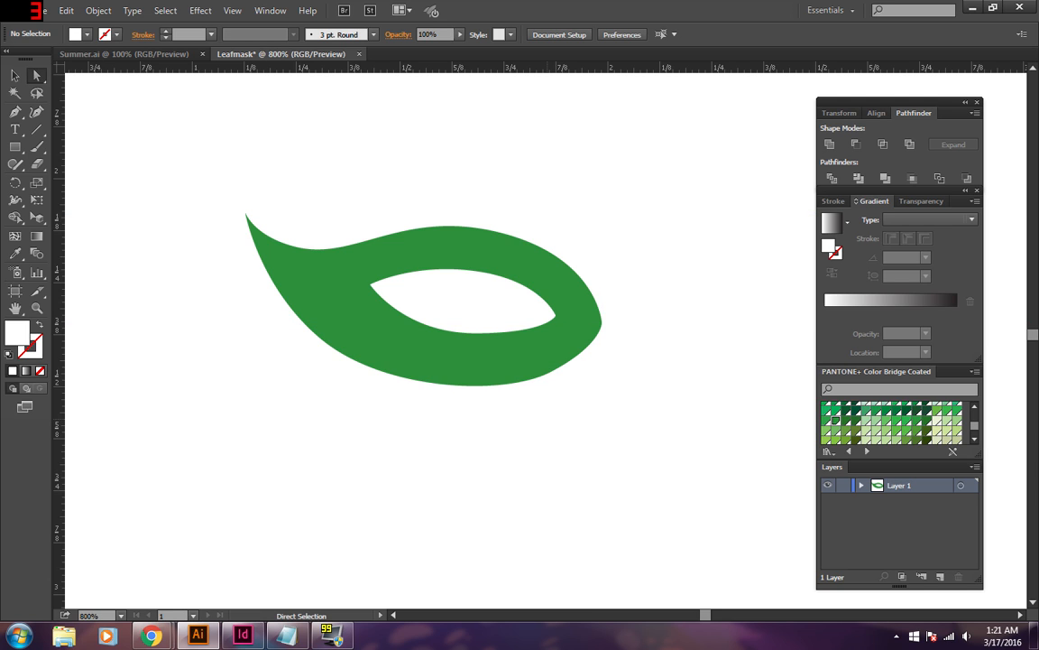
Shorten both handles of the eye opening's lower anchor to refine its bottom curve.
{"action": "key", "text": "ctrl+equal"}
{"action": "key", "text": "ctrl+equal"}
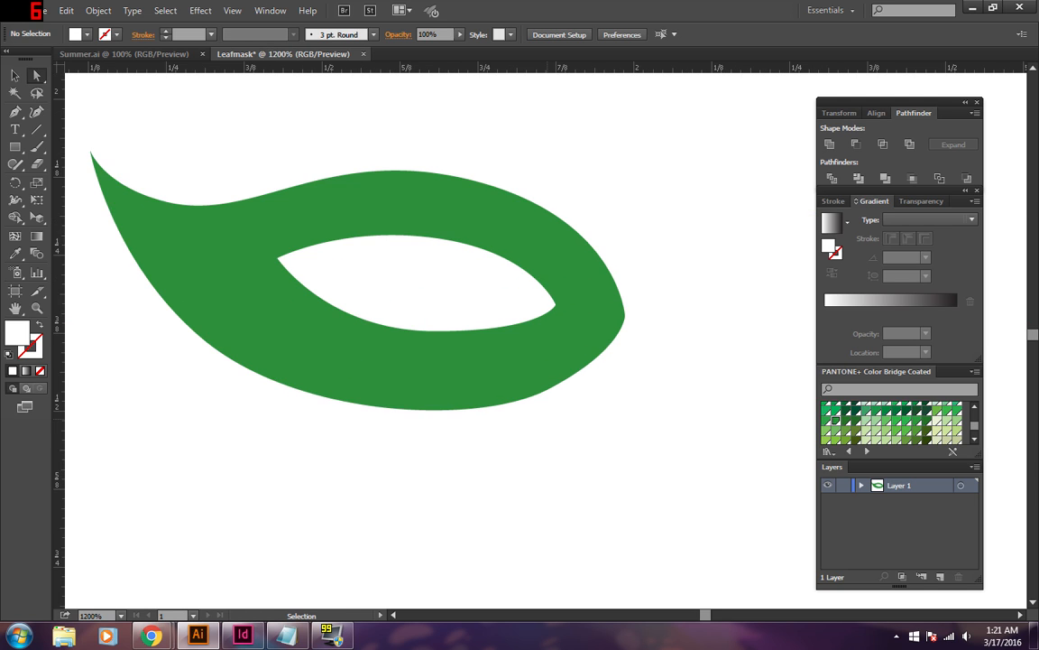
{"action": "key", "text": "ctrl+a"}
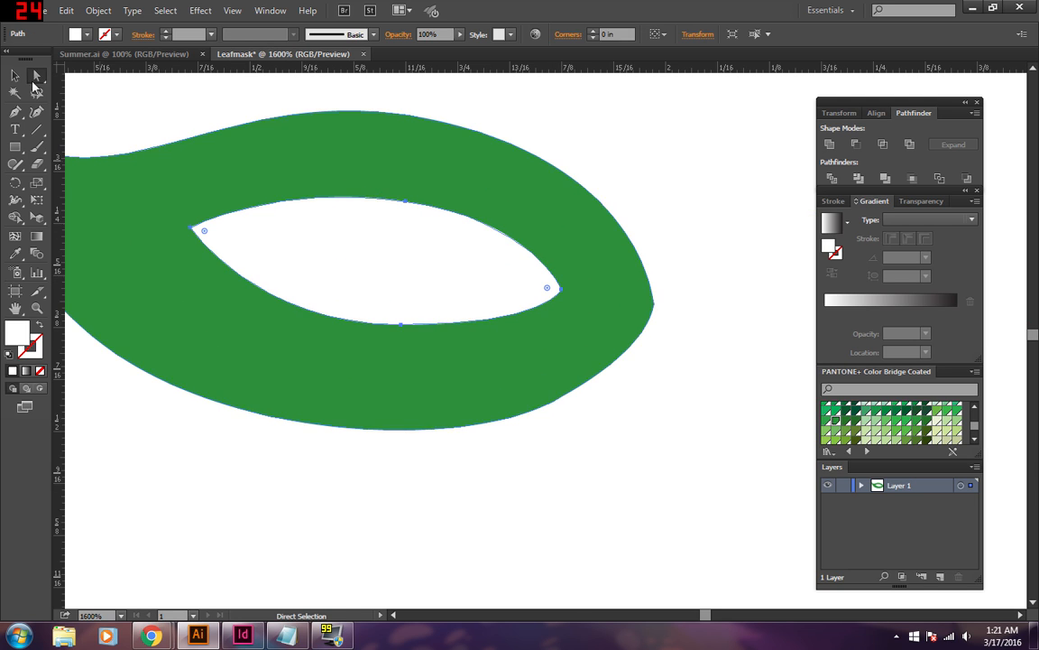
{"action": "left_click", "coordinate": [401, 323]}
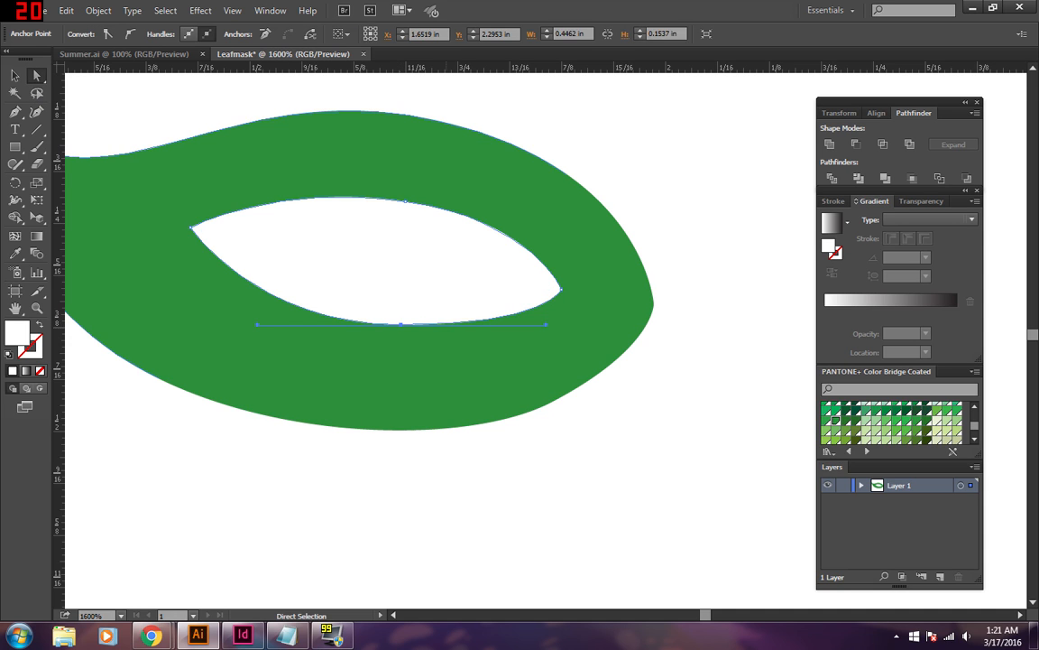
{"action": "left_click_drag", "start_coordinate": [546, 325], "coordinate": [532, 324]}
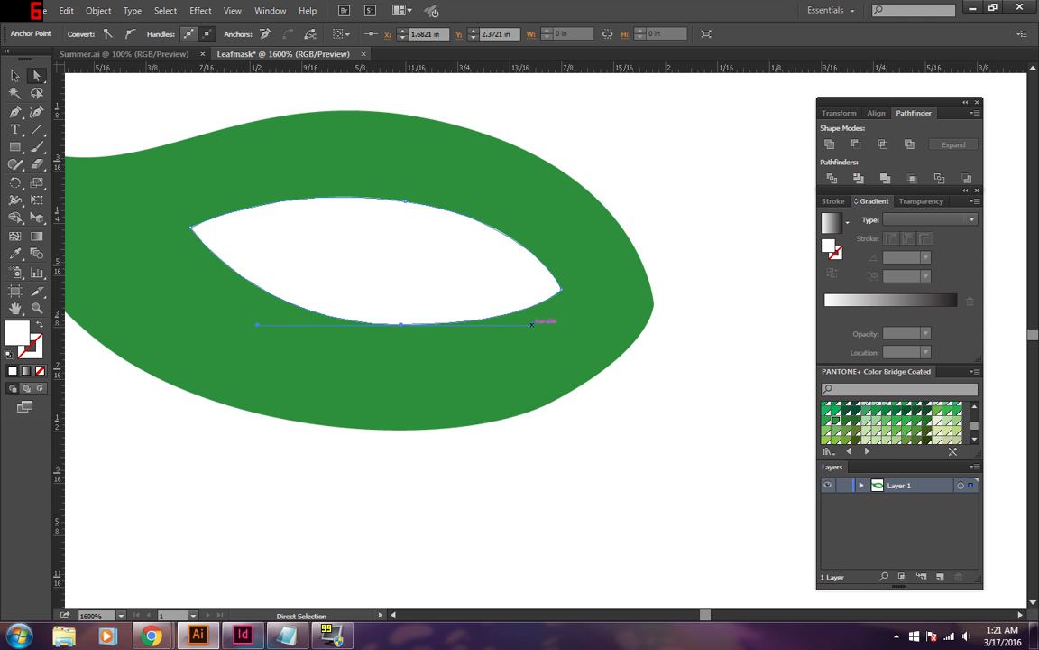
{"action": "left_click_drag", "start_coordinate": [257, 324], "coordinate": [266, 325]}
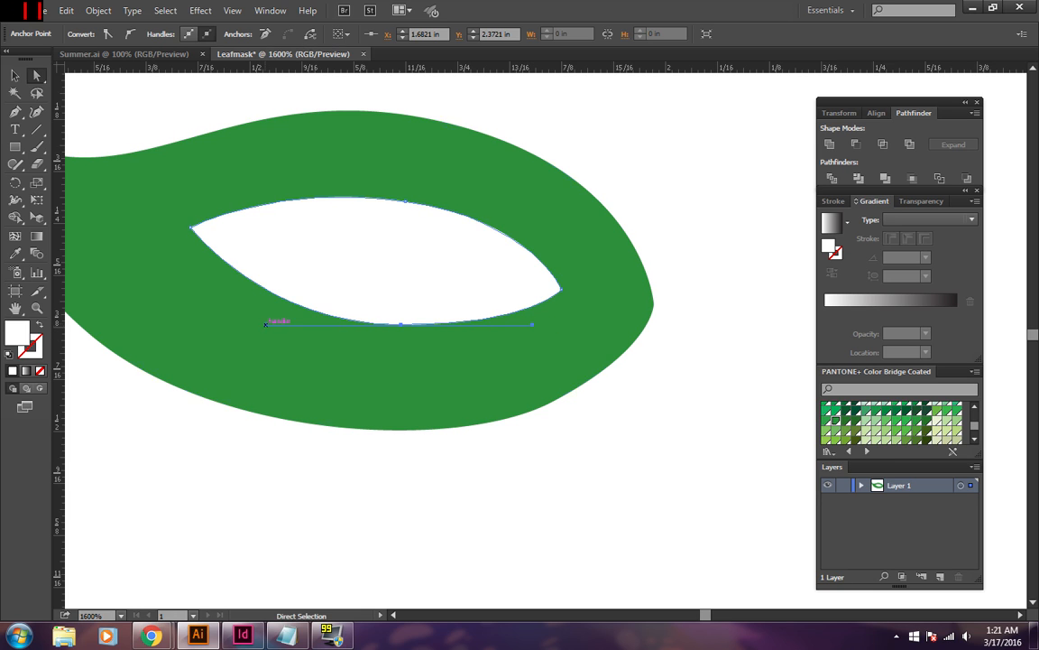
{"action": "left_click", "coordinate": [271, 482]}
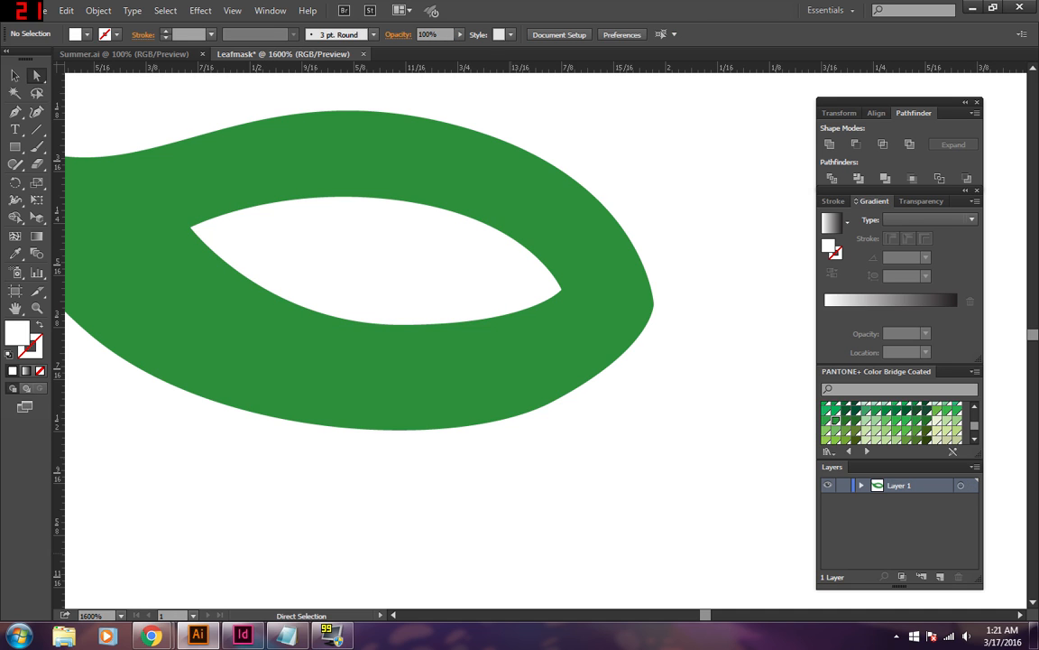
Try a dark red swatch from PANTONE+ Color Bridge Coated as the leaf's fill.
{"action": "key", "text": "v"}
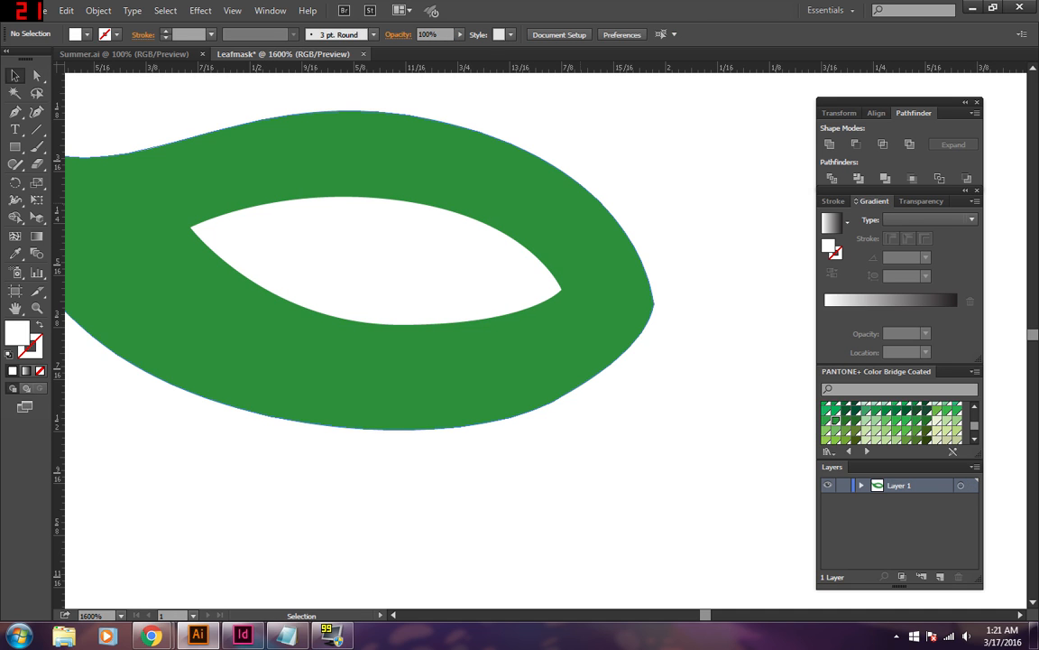
{"action": "left_click", "coordinate": [298, 379]}
{"action": "scroll", "coordinate": [936, 439], "scroll_direction": "up", "scroll_amount": 8}
{"action": "scroll", "coordinate": [936, 439], "scroll_direction": "up", "scroll_amount": 6}
{"action": "scroll", "coordinate": [936, 439], "scroll_direction": "up", "scroll_amount": 4}
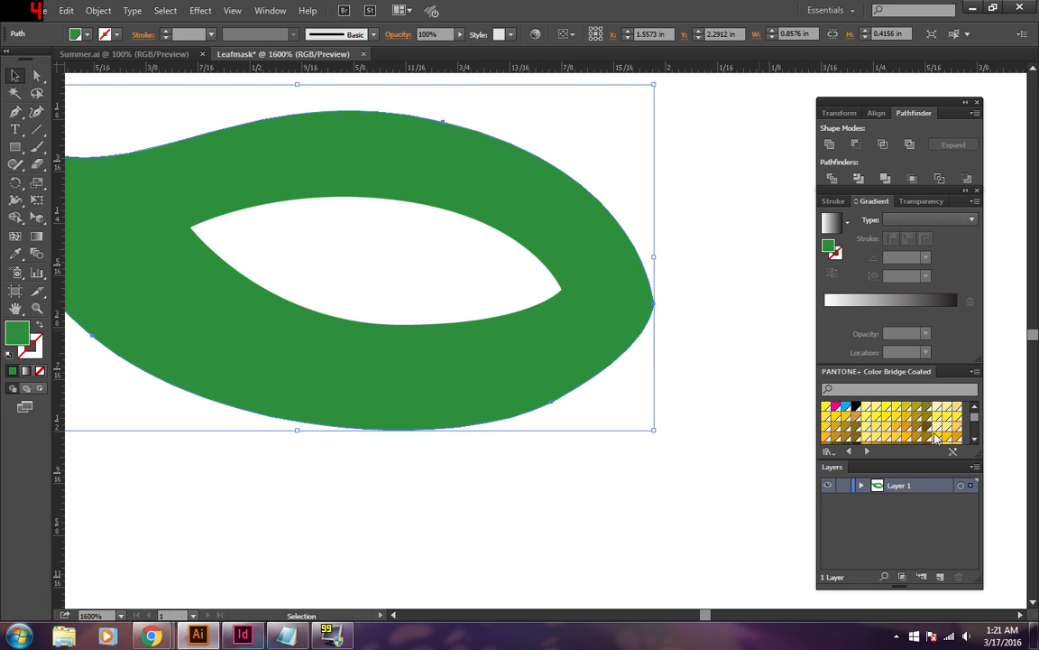
{"action": "scroll", "coordinate": [936, 438], "scroll_direction": "down", "scroll_amount": 5}
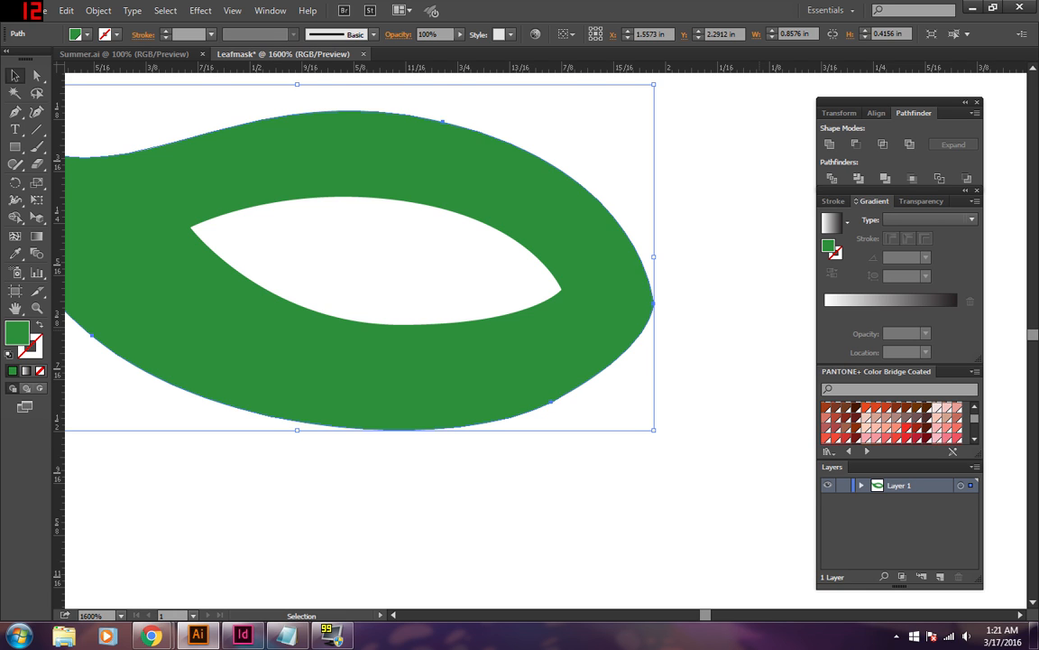
{"action": "left_click", "coordinate": [927, 439]}
{"action": "key", "text": "ctrl+shift+a"}
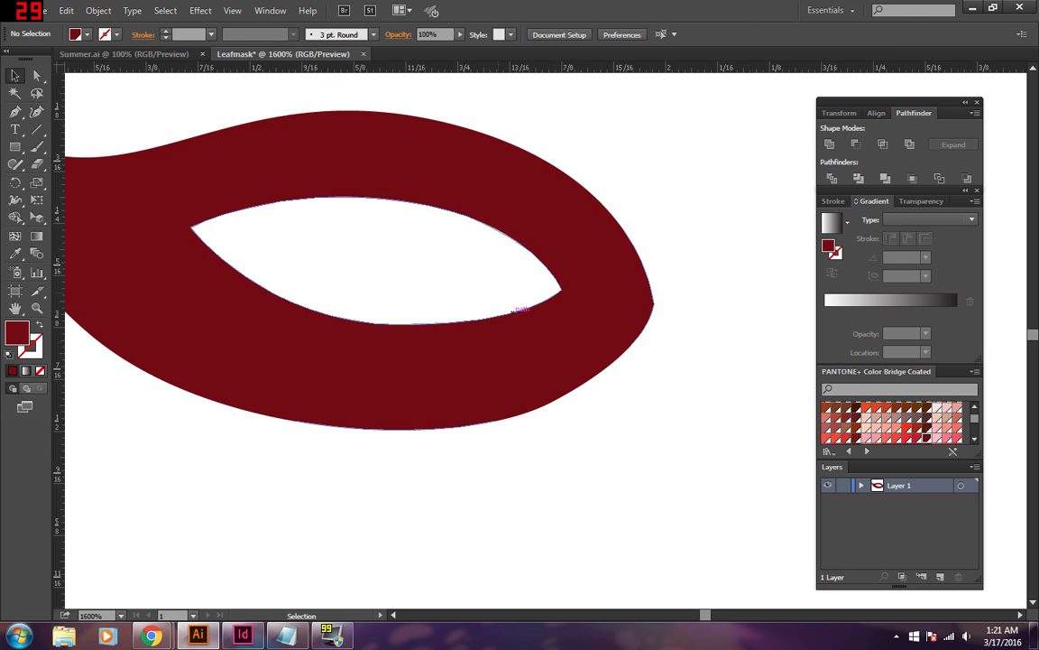
Fill the leaf with an orange-red swatch from PANTONE+ Color Bridge Coated.
{"action": "left_click", "coordinate": [397, 270]}
{"action": "left_click", "coordinate": [469, 352]}
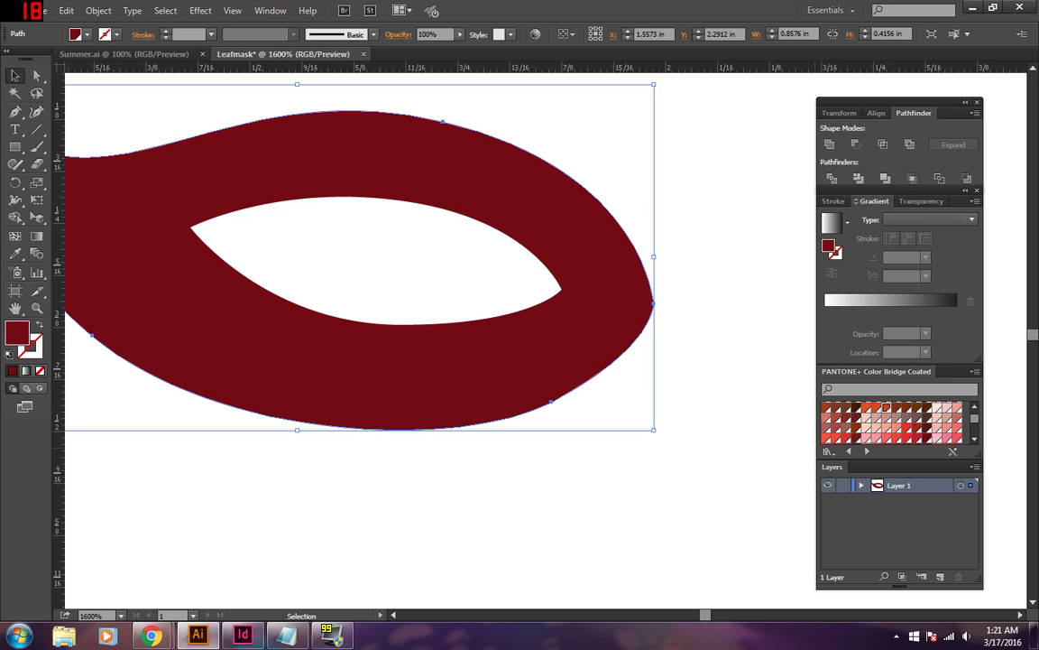
{"action": "left_click", "coordinate": [887, 408]}
{"action": "left_click", "coordinate": [713, 361]}
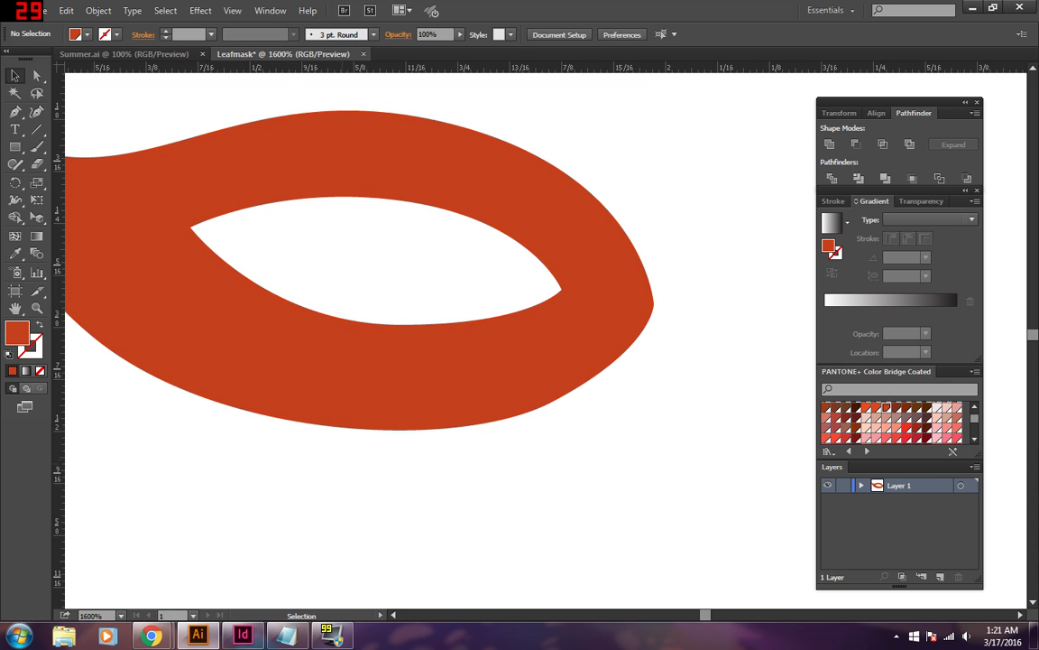
Inspect the eye opening's lower anchor and handles, and check the whole leaf at 600%.
{"action": "left_click", "coordinate": [397, 356]}
{"action": "left_click", "coordinate": [390, 316]}
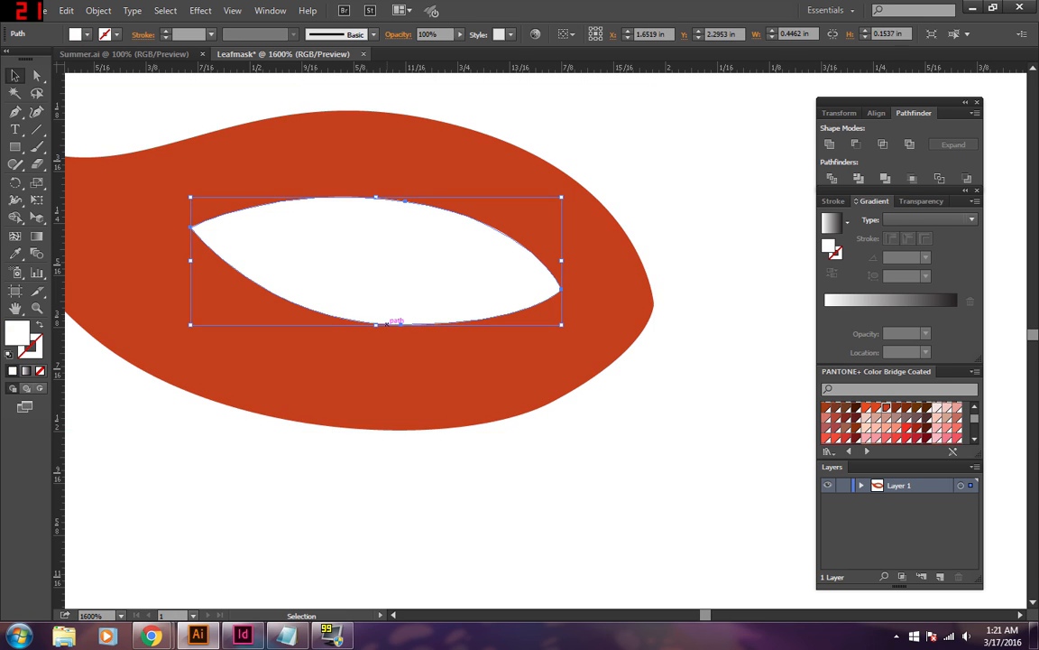
{"action": "left_click", "coordinate": [36, 75]}
{"action": "left_click", "coordinate": [401, 323]}
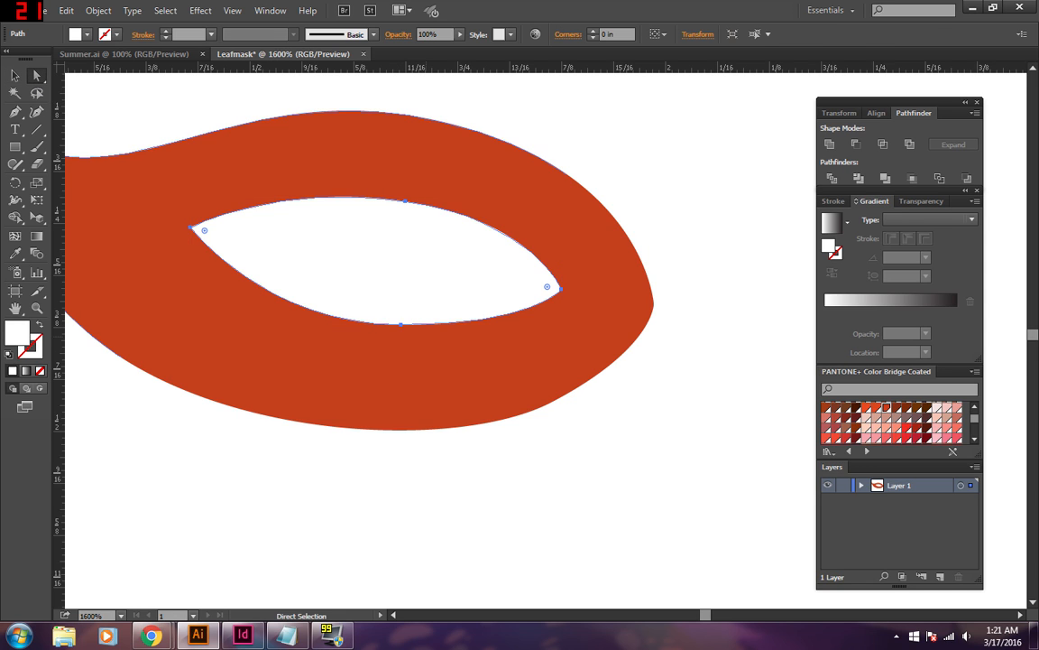
{"action": "left_click", "coordinate": [401, 323]}
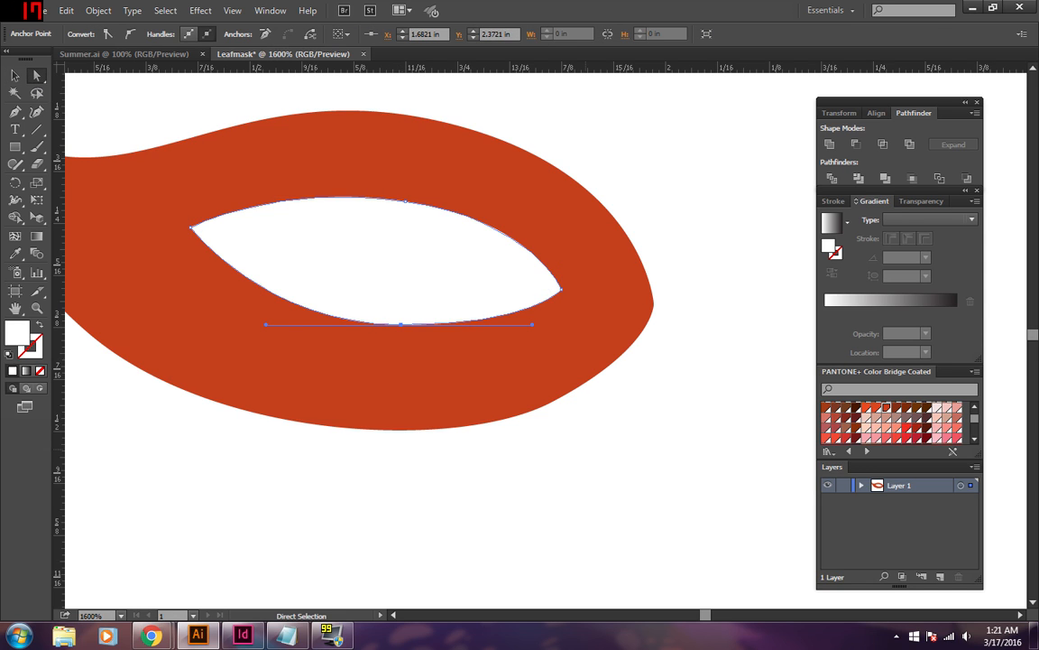
{"action": "key", "text": "ctrl+shift+a"}
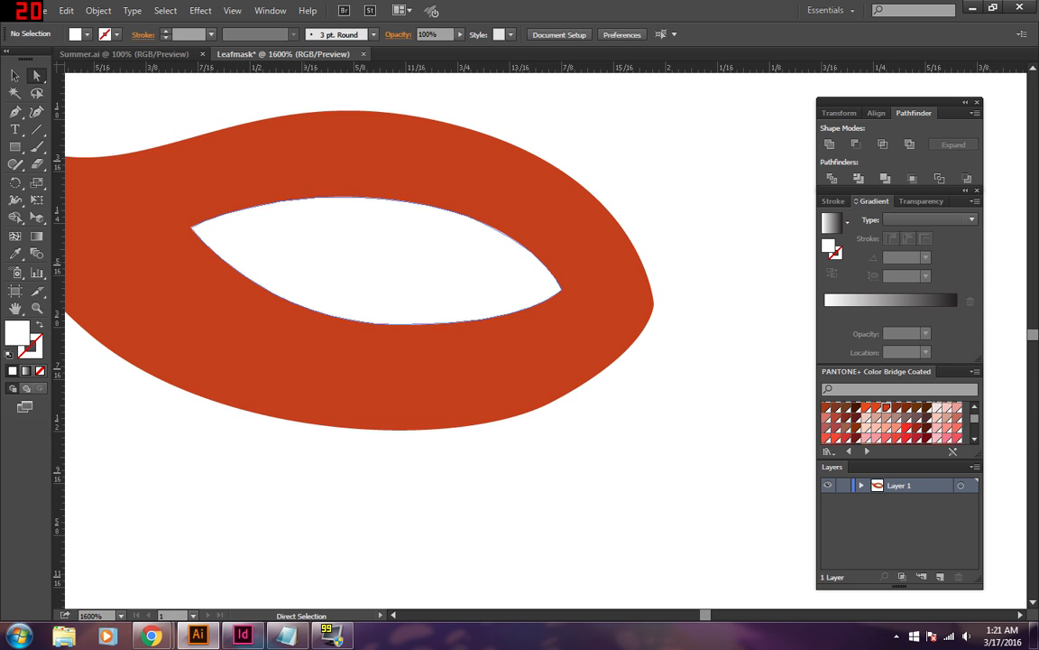
{"action": "key", "text": "ctrl+minus"}
{"action": "key", "text": "ctrl+minus"}
{"action": "key", "text": "ctrl+minus"}
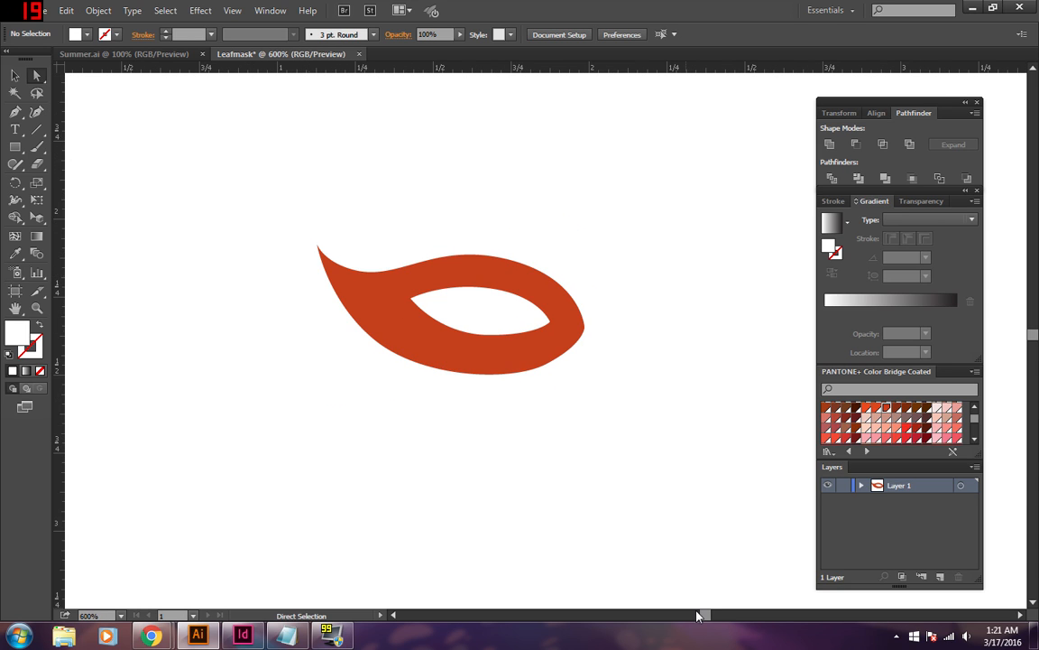
{"action": "left_click_drag", "start_coordinate": [706, 617], "coordinate": [708, 616]}
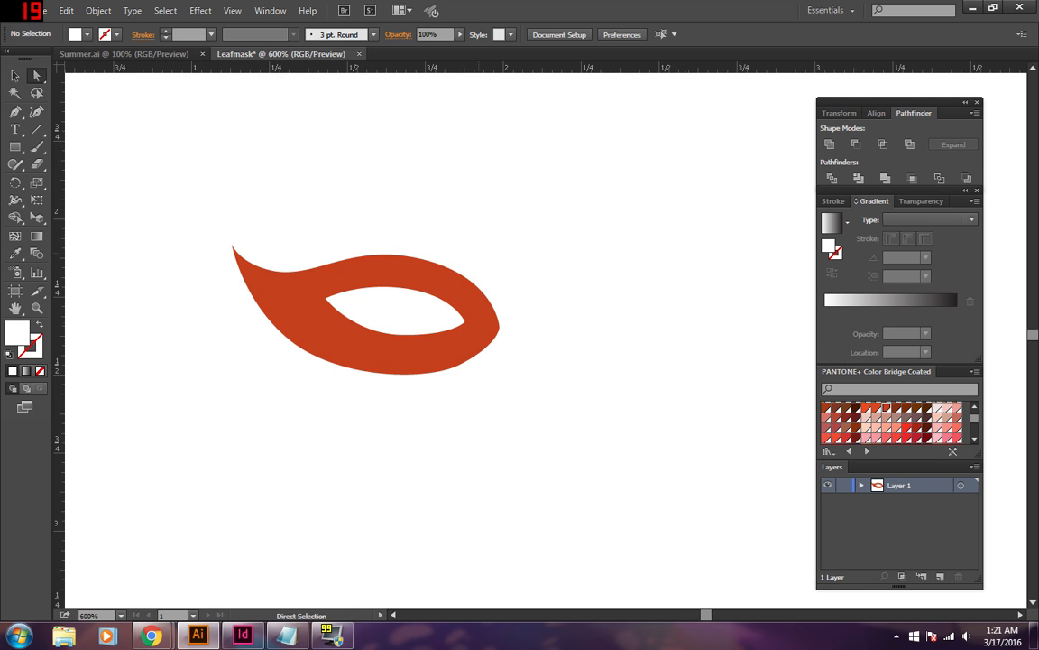
Inspect the eye opening's path, bounding box and the handles around its tail-side corner anchor.
{"action": "left_click", "coordinate": [402, 312]}
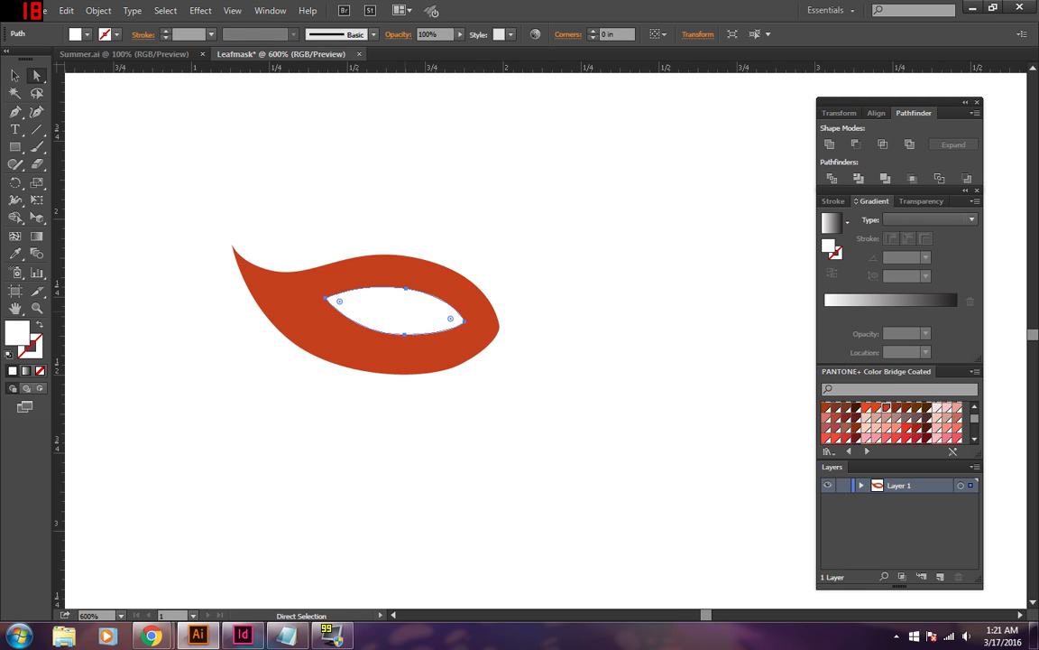
{"action": "left_click", "coordinate": [15, 79]}
{"action": "left_click", "coordinate": [280, 233]}
{"action": "left_click", "coordinate": [397, 312]}
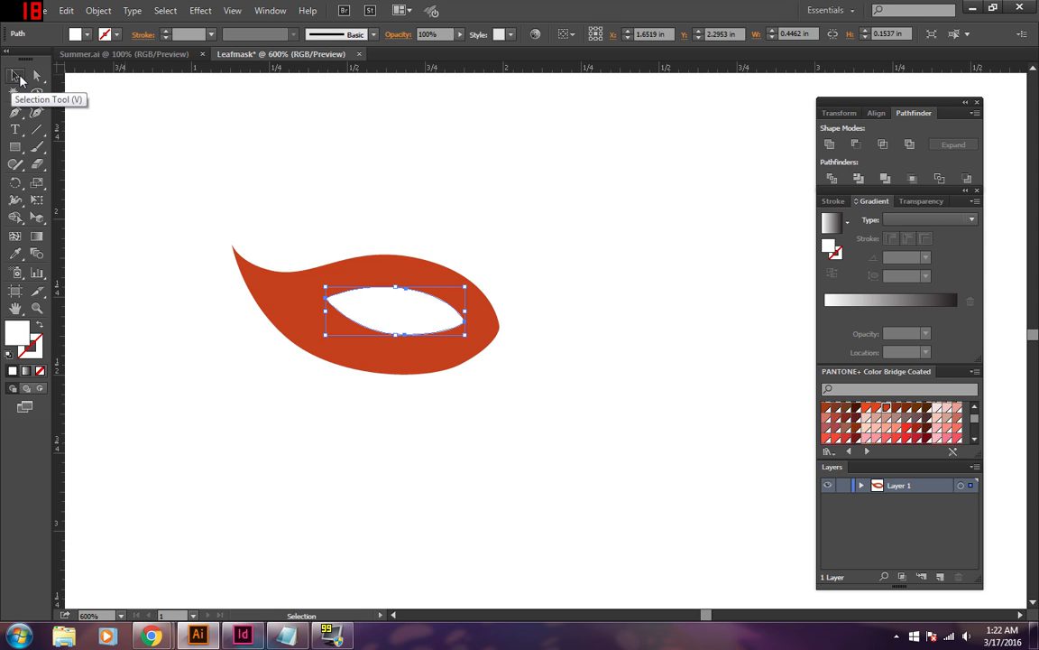
{"action": "left_click", "coordinate": [37, 75]}
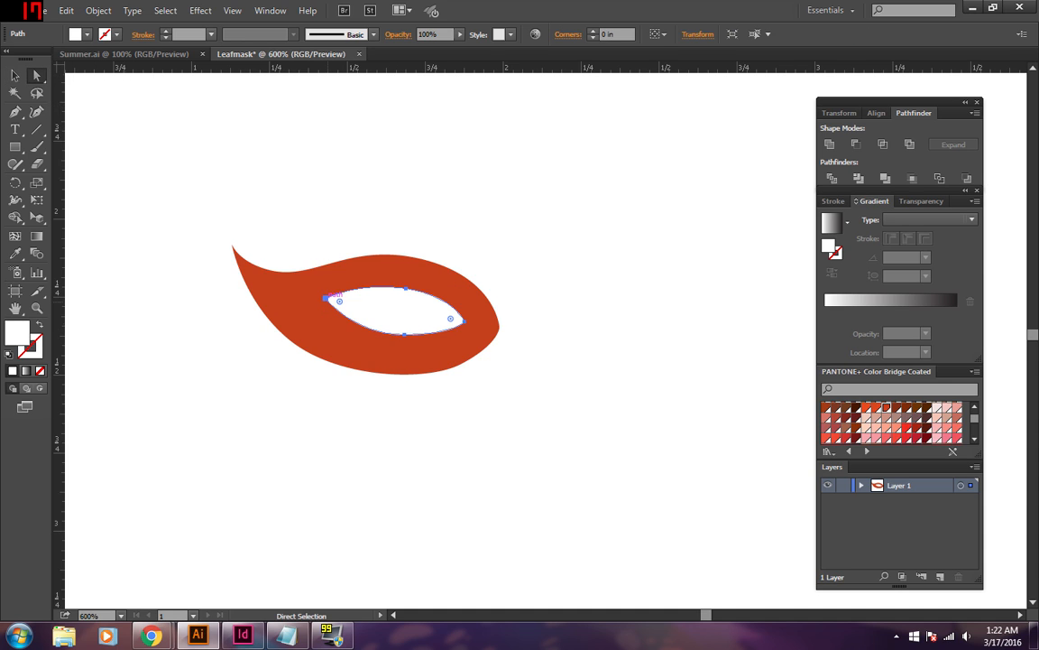
{"action": "left_click", "coordinate": [325, 298]}
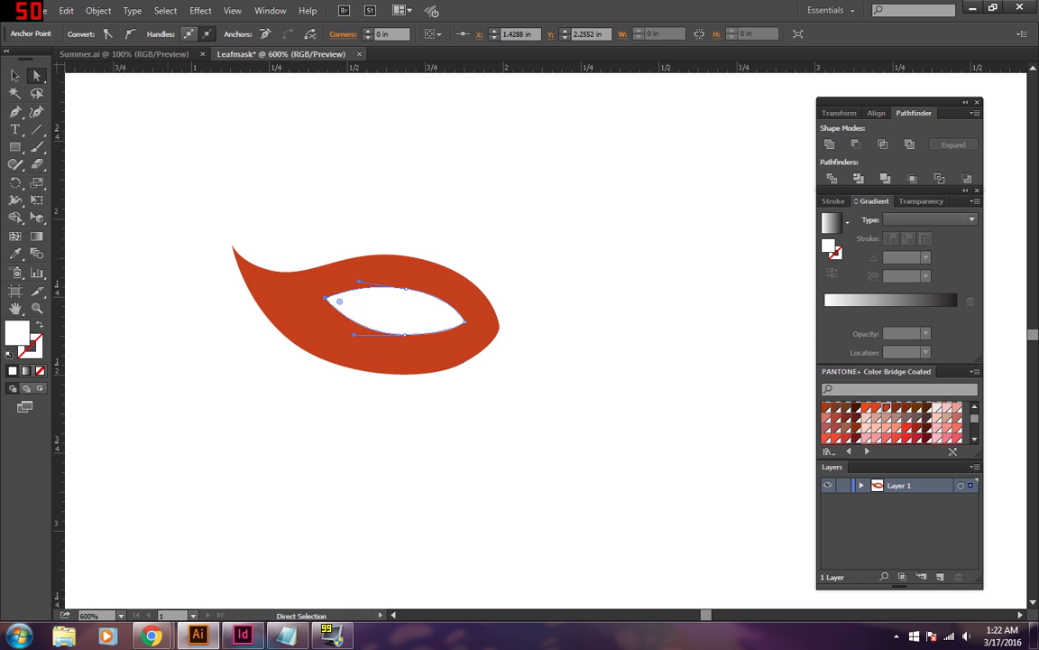
{"action": "left_click", "coordinate": [15, 76]}
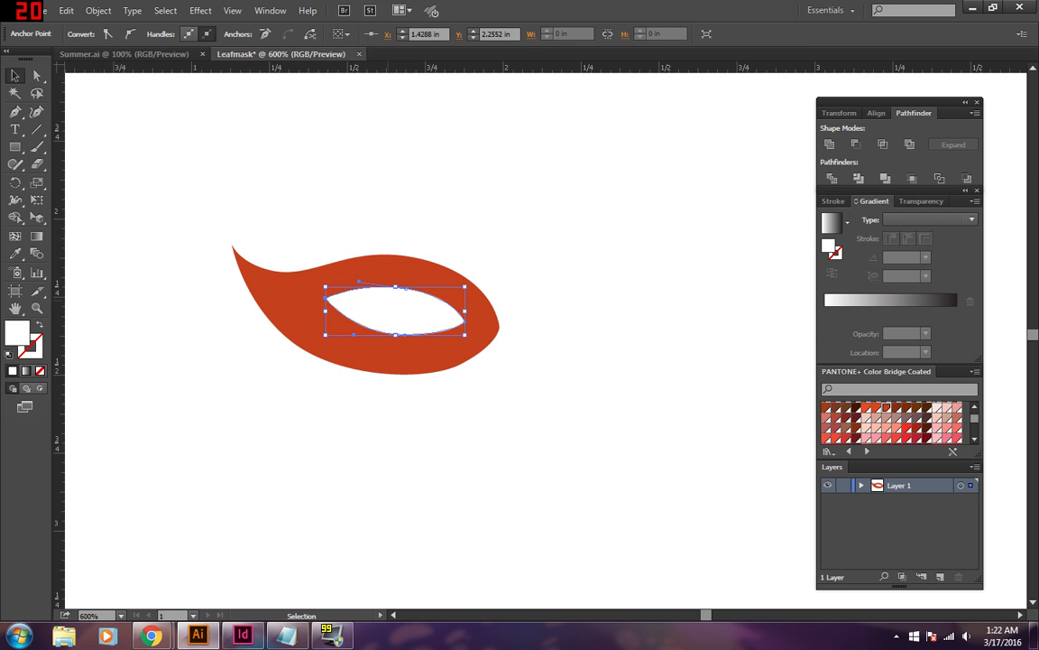
Try to enlarge the eye opening upward and toward the leaf's tail, and undo the resize.
{"action": "left_click", "coordinate": [335, 294]}
{"action": "left_click", "coordinate": [303, 239]}
{"action": "left_click", "coordinate": [335, 293]}
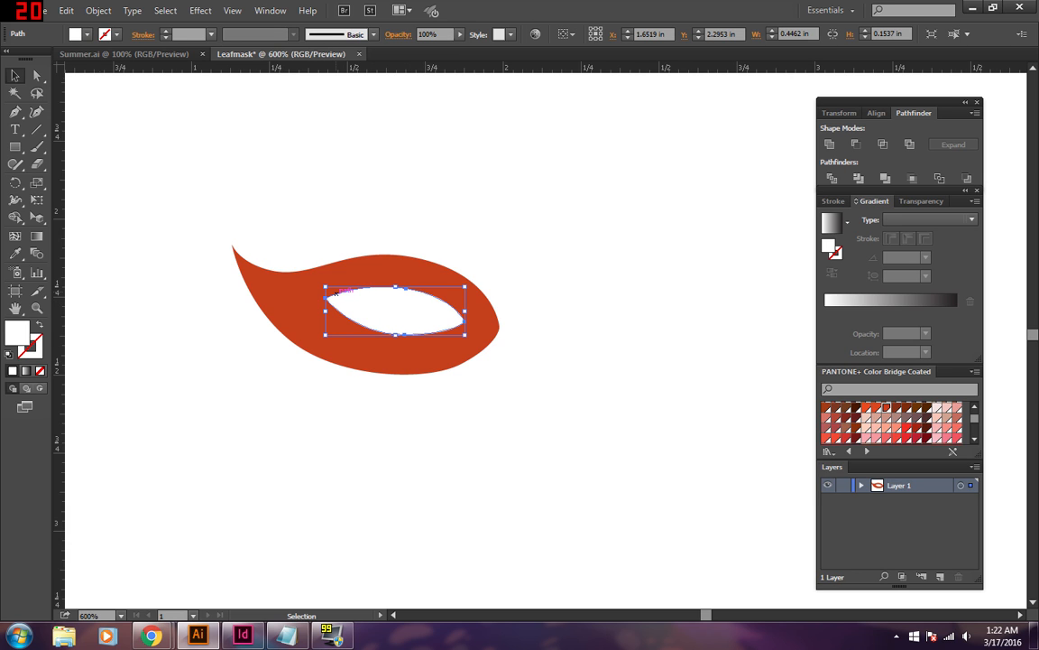
{"action": "mouse_move", "coordinate": [336, 293]}
{"action": "left_mouse_down"}
{"action": "mouse_move", "coordinate": [352, 273]}
{"action": "mouse_move", "coordinate": [301, 279]}
{"action": "mouse_move", "coordinate": [322, 225]}
{"action": "mouse_move", "coordinate": [443, 223]}
{"action": "mouse_move", "coordinate": [457, 235]}
{"action": "mouse_move", "coordinate": [323, 277]}
{"action": "left_mouse_up"}
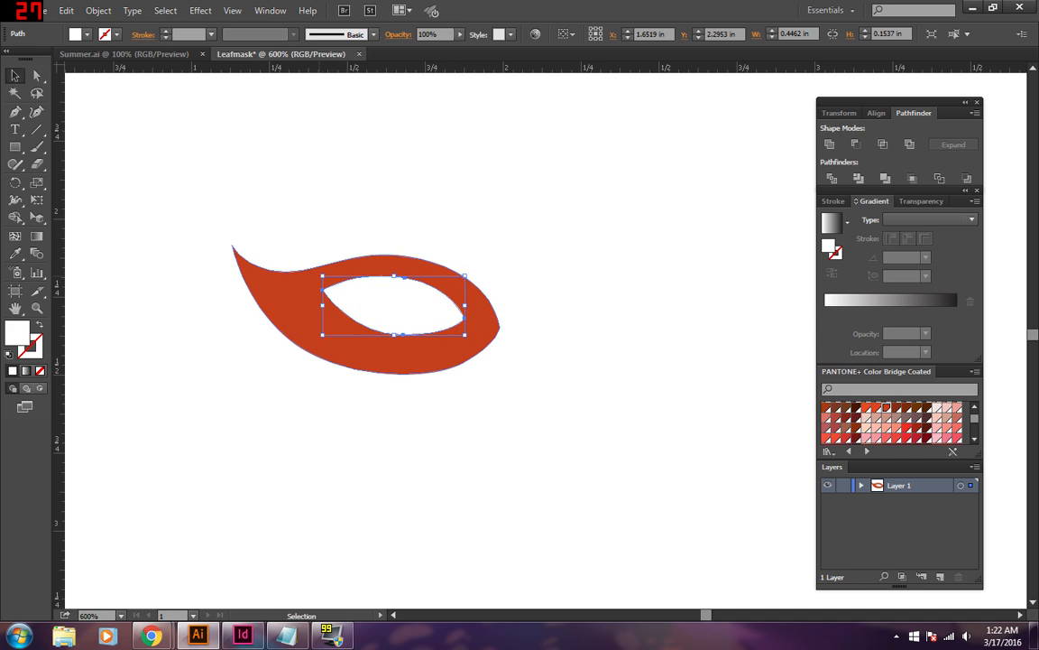
{"action": "key", "text": "ctrl+z"}
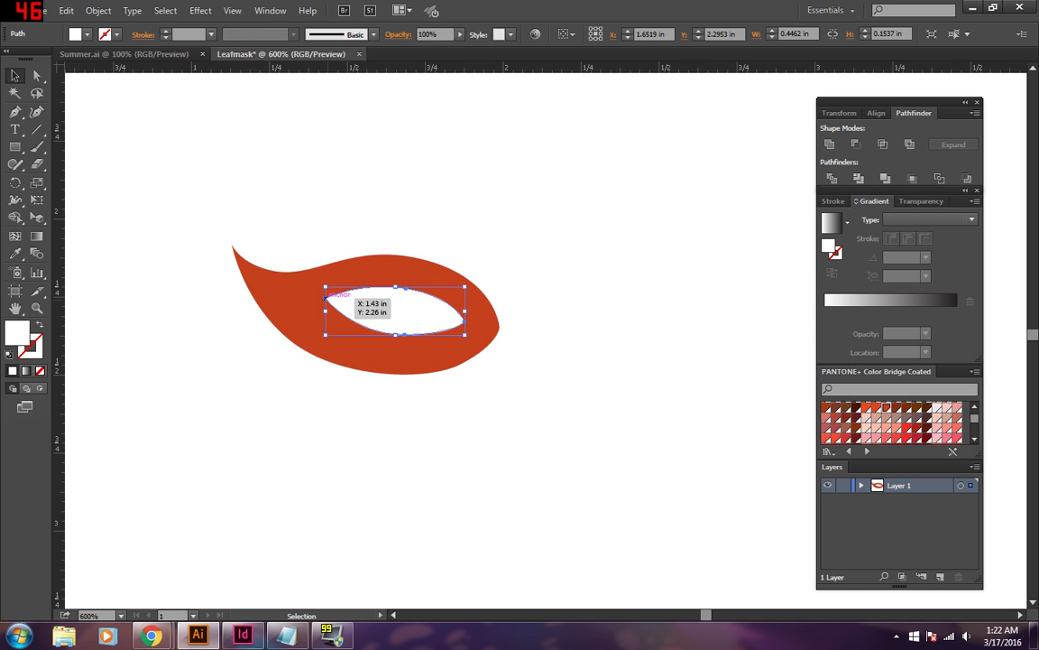
Narrow the eye opening to about 0.40 in wide while keeping its height.
{"action": "left_click_drag", "start_coordinate": [325, 311], "coordinate": [339, 315]}
{"action": "left_click", "coordinate": [452, 415]}
{"action": "left_click_drag", "start_coordinate": [442, 309], "coordinate": [429, 309]}
{"action": "left_click", "coordinate": [499, 493]}
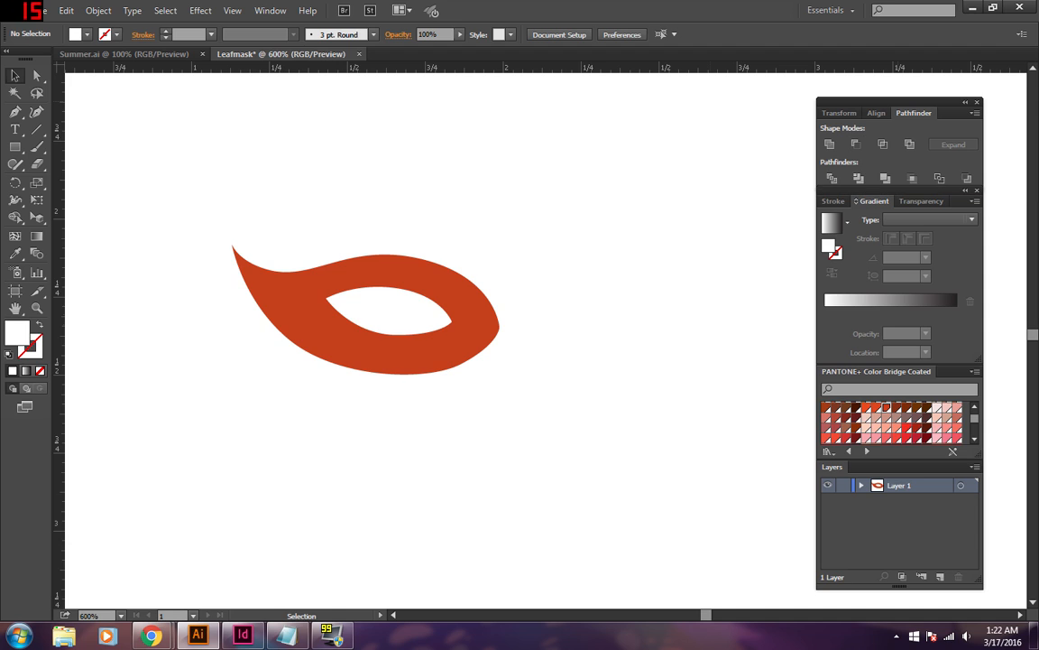
Cut the eye opening out of the leaf with Minus Front and deselect the resulting mask.
{"action": "left_click", "coordinate": [397, 311]}
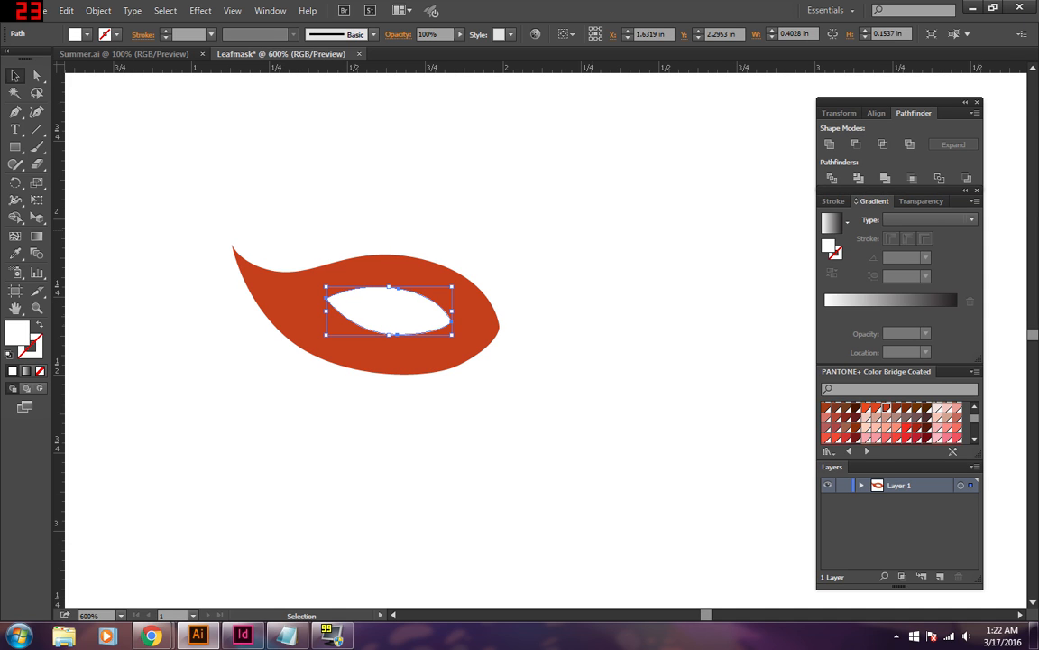
{"action": "left_click", "coordinate": [285, 316], "text": "shift"}
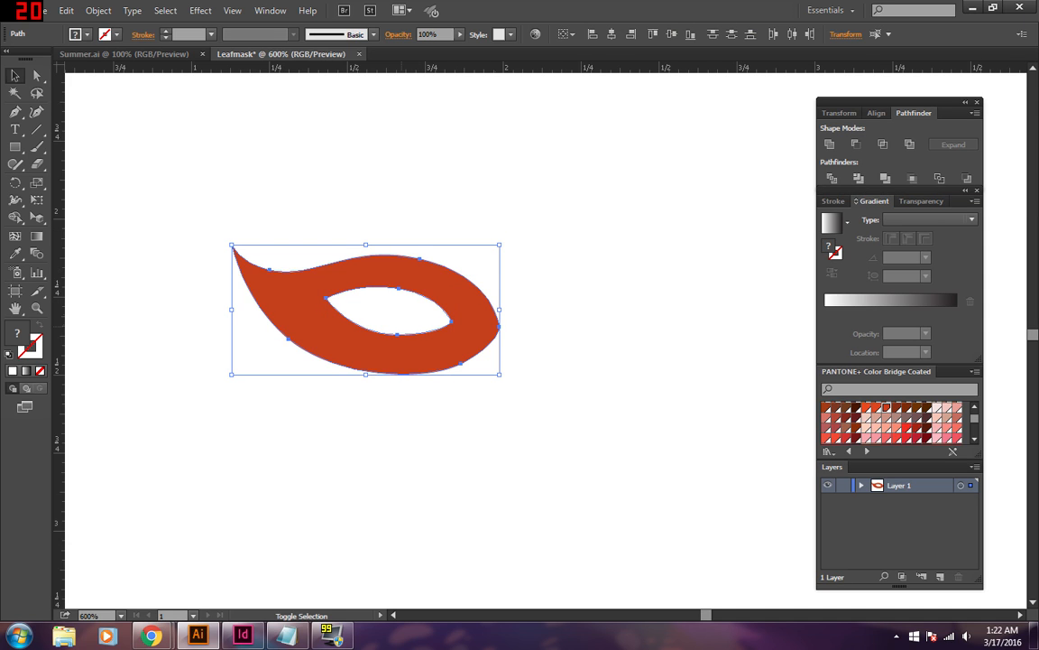
{"action": "left_click", "coordinate": [856, 144]}
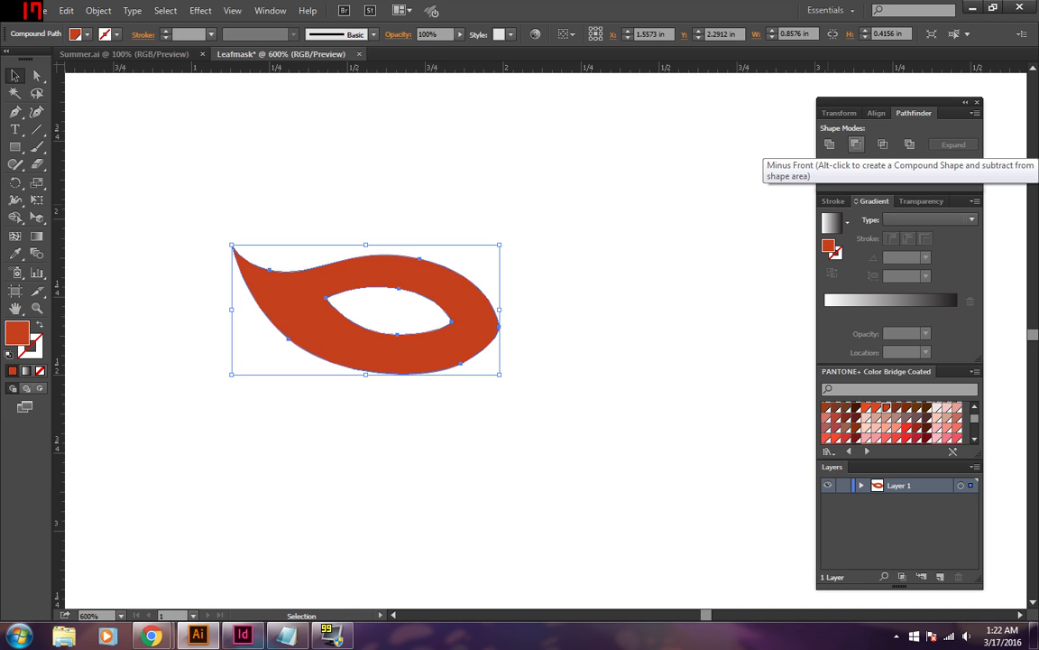
{"action": "key", "text": "ctrl+shift+a"}
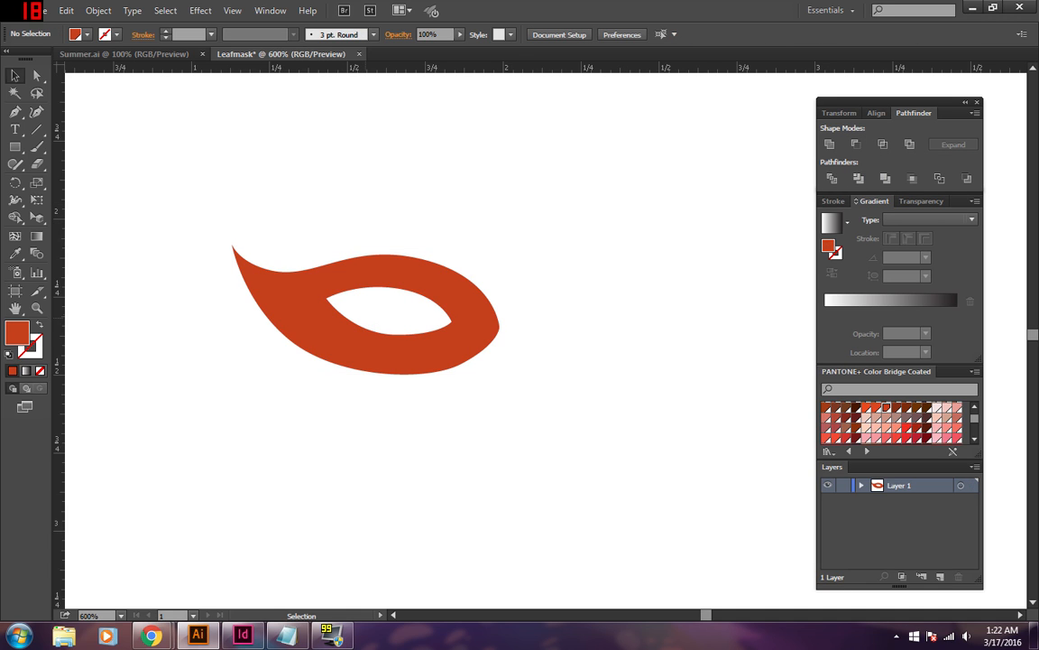
Try a dark red PANTONE+ Color Bridge Coated swatch as the mask's fill, and undo the fill change.
{"action": "key", "text": "ctrl+a"}
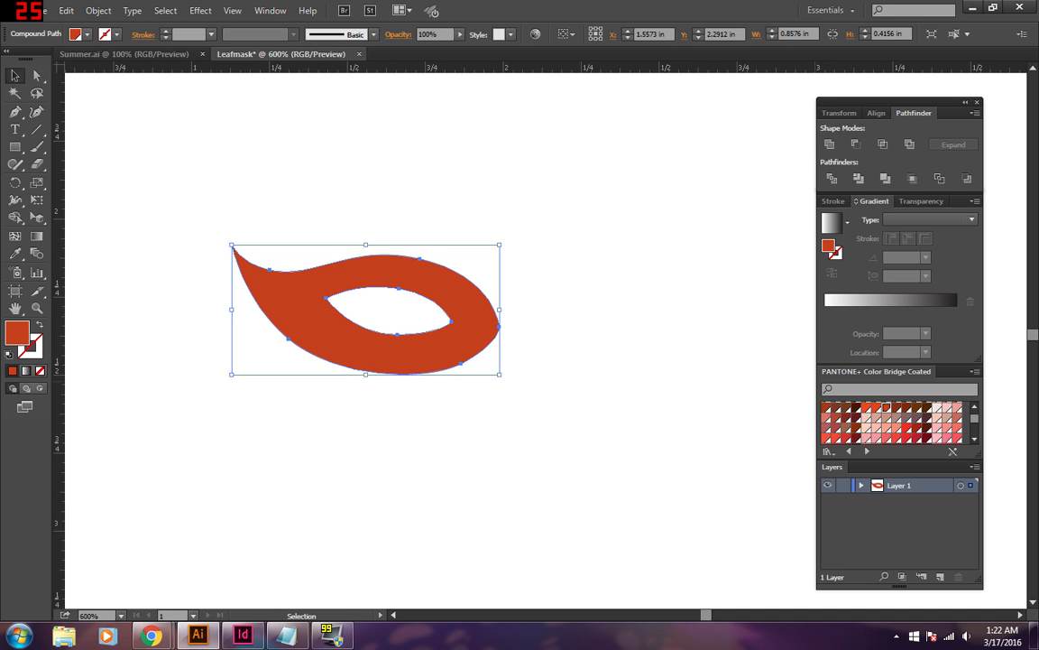
{"action": "left_click", "coordinate": [857, 418]}
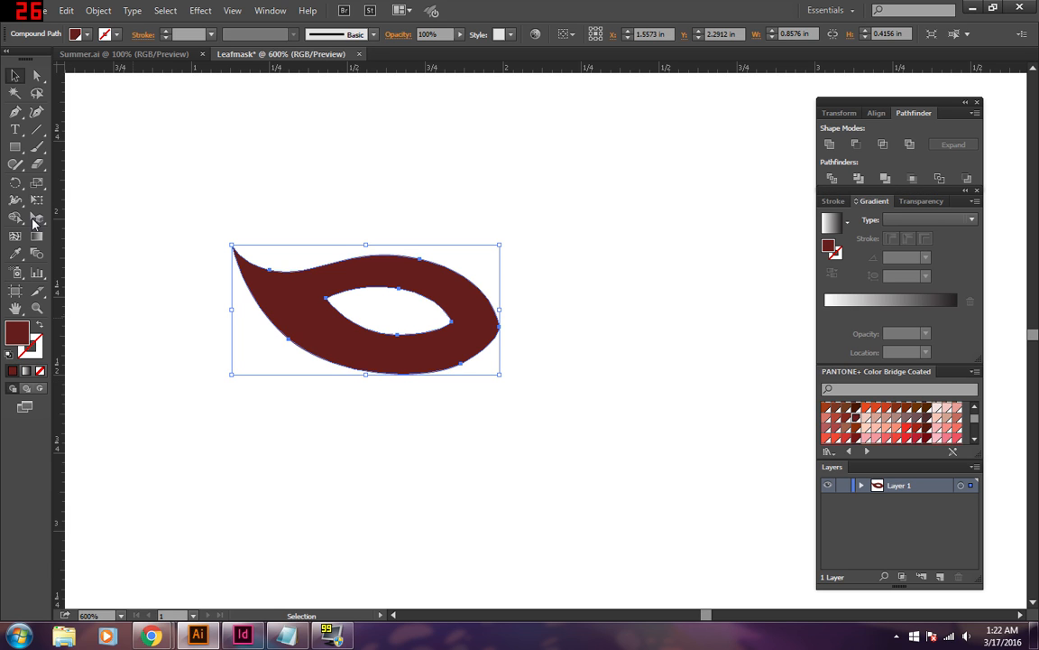
{"action": "key", "text": "ctrl+z"}
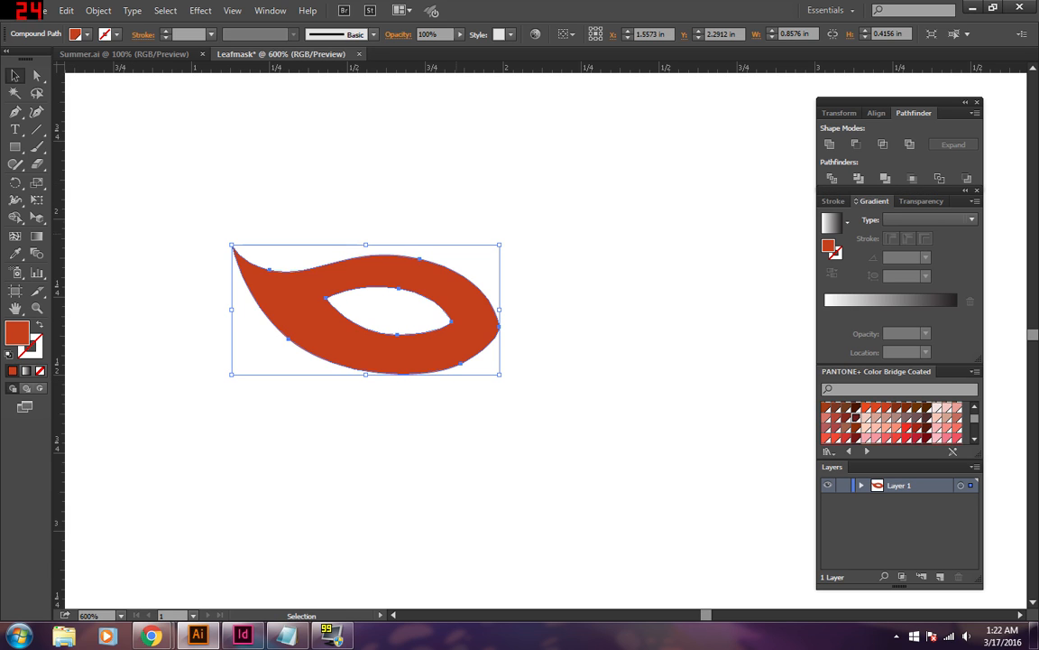
Check the cut-out against a temporary dark red rectangle about 1.13 by 0.94 in behind the mask, and delete the rectangle.
{"action": "key", "text": "ctrl+shift+a"}
{"action": "left_click", "coordinate": [14, 144]}
{"action": "left_click_drag", "start_coordinate": [163, 149], "coordinate": [516, 442]}
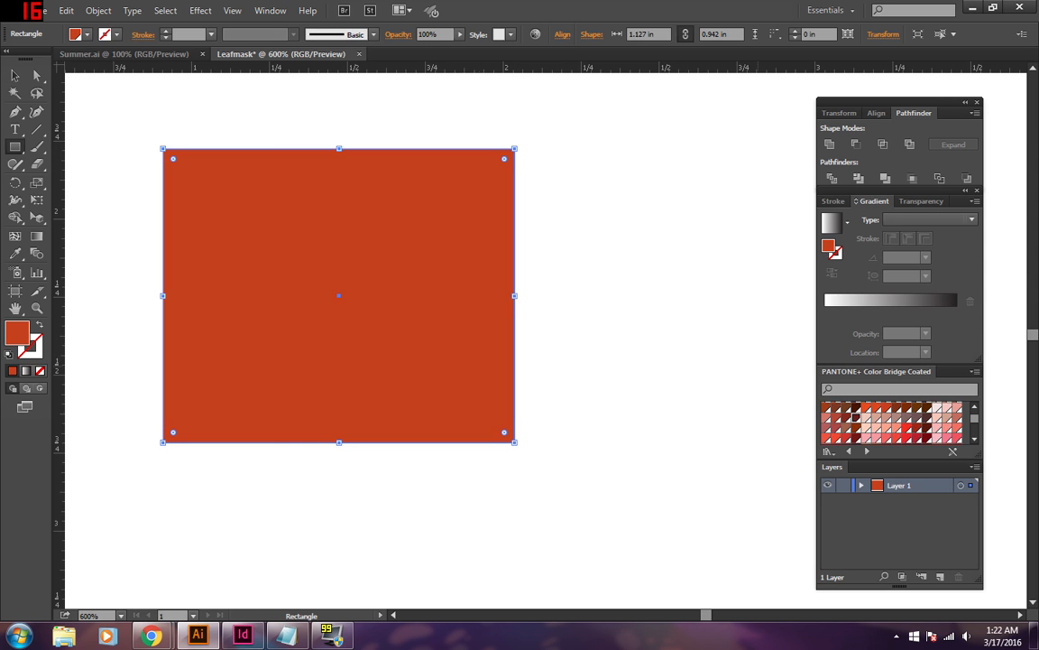
{"action": "left_click", "coordinate": [856, 418]}
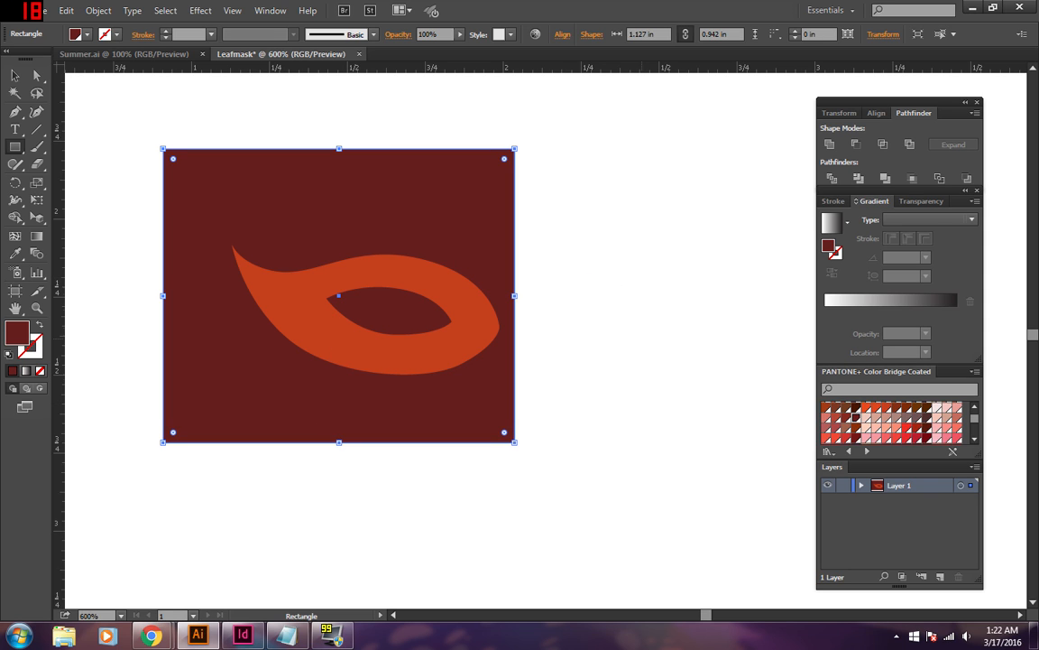
{"action": "key", "text": "v"}
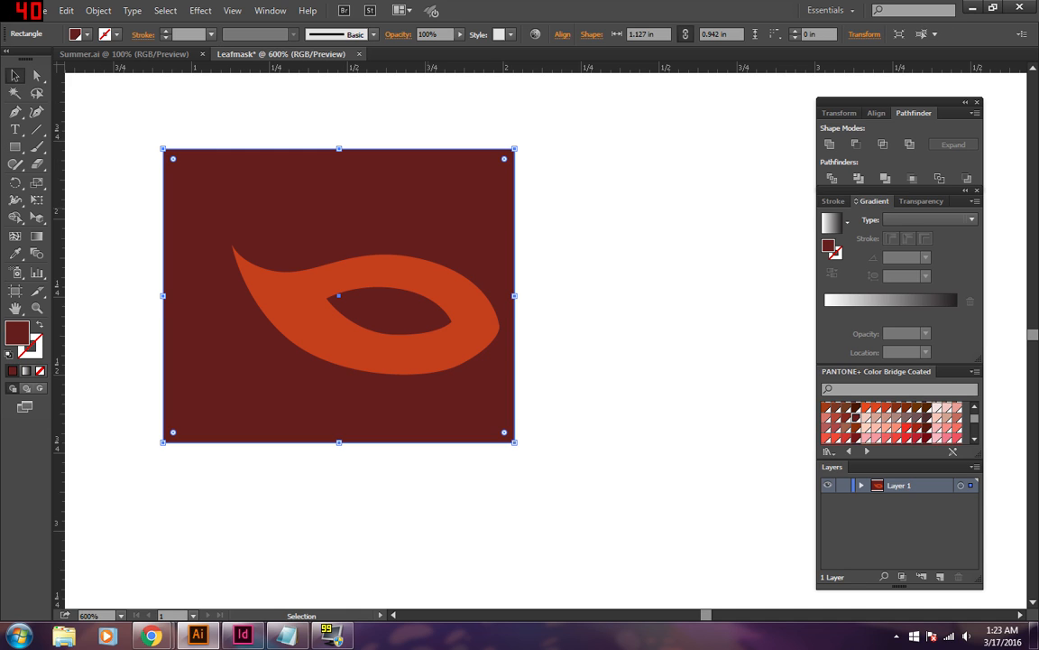
{"action": "key", "text": "Delete"}
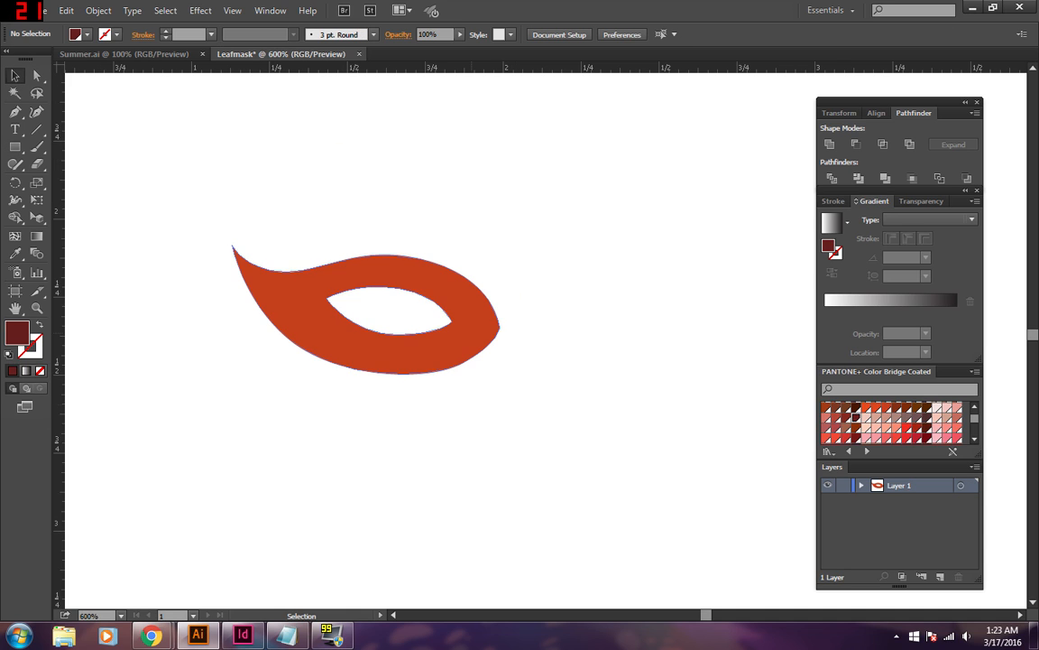
{"action": "left_click", "coordinate": [298, 309]}
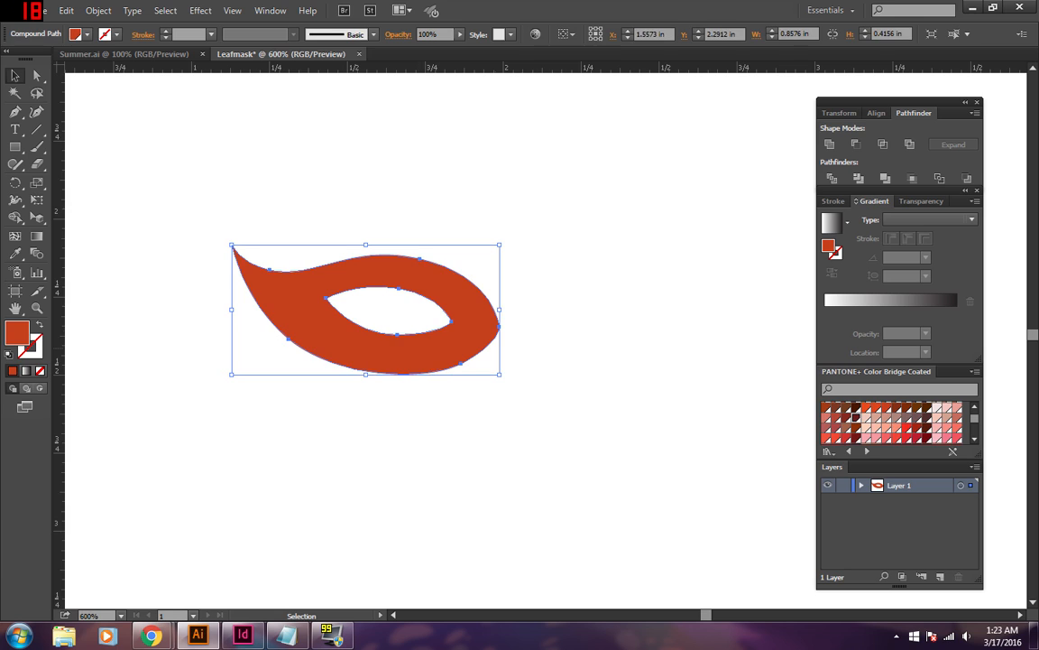
{"action": "left_click", "coordinate": [15, 118]}
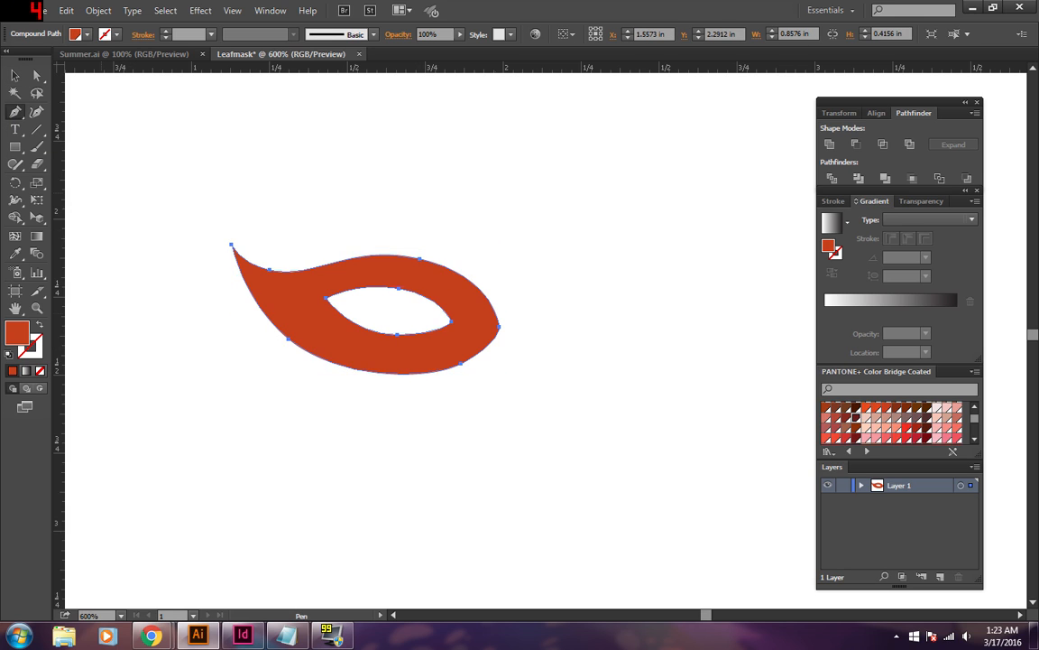
{"action": "left_click", "coordinate": [14, 77]}
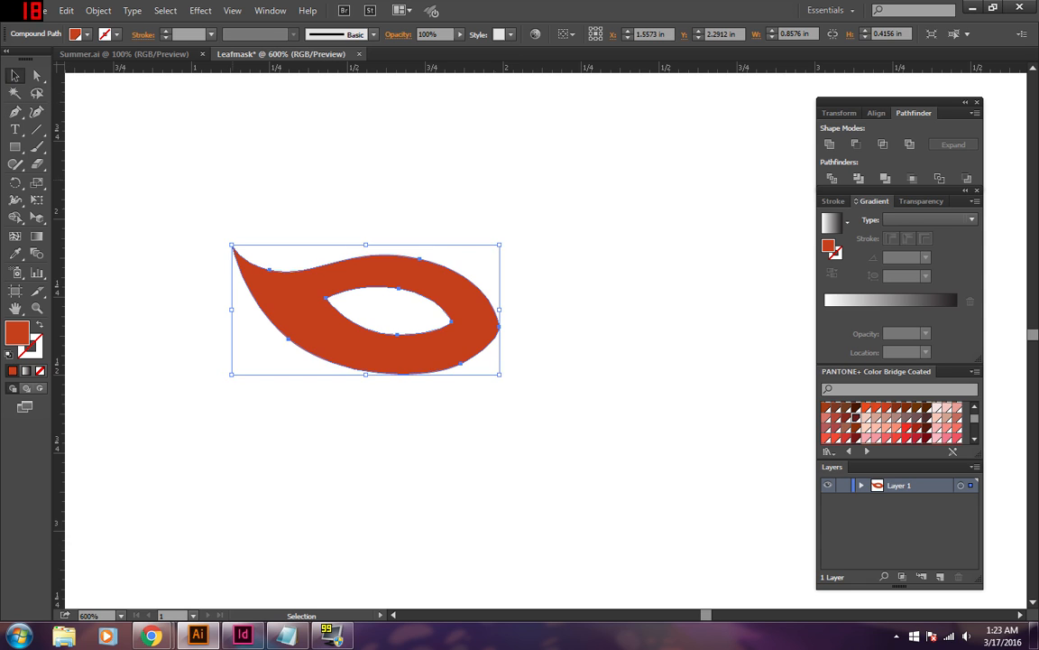
Draw a narrow curved wedge with the Pen tool, filled white without a stroke, notching the leaf's outer edge below its pointed tail.
{"action": "left_click", "coordinate": [171, 171]}
{"action": "left_click", "coordinate": [75, 34]}
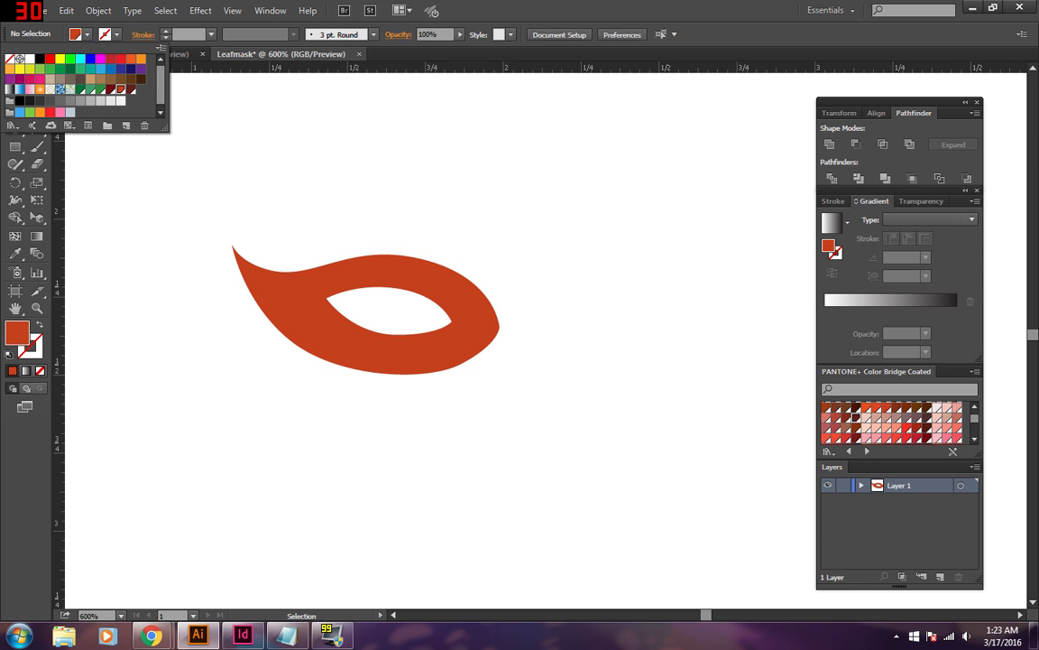
{"action": "left_click", "coordinate": [30, 60]}
{"action": "left_click", "coordinate": [87, 34]}
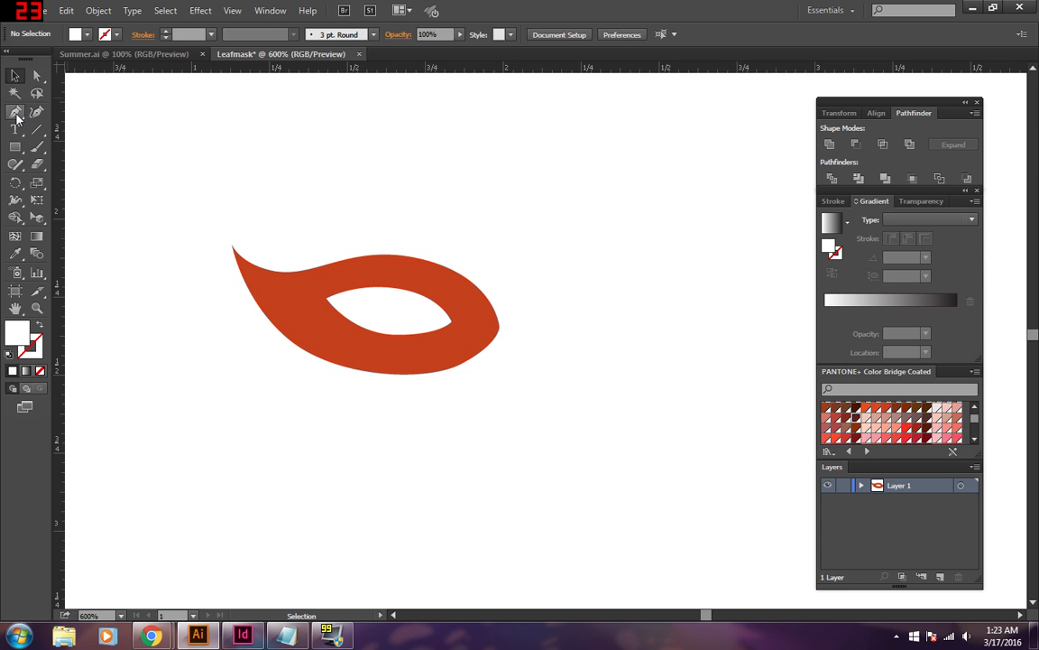
{"action": "left_click", "coordinate": [15, 114]}
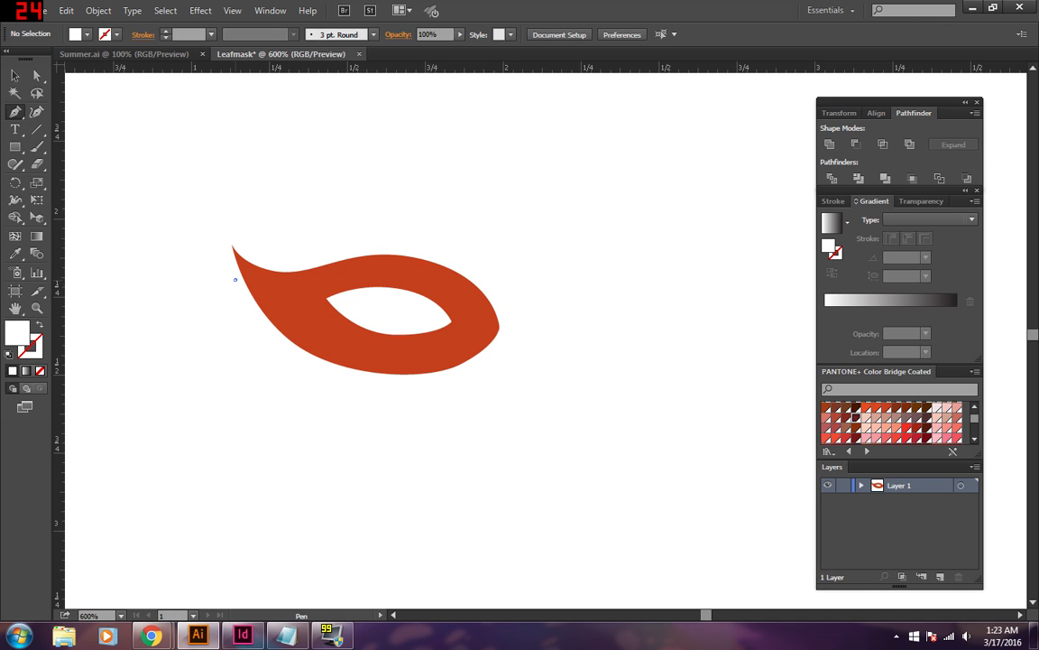
{"action": "left_click", "coordinate": [236, 280]}
{"action": "left_click_drag", "start_coordinate": [290, 317], "coordinate": [320, 327]}
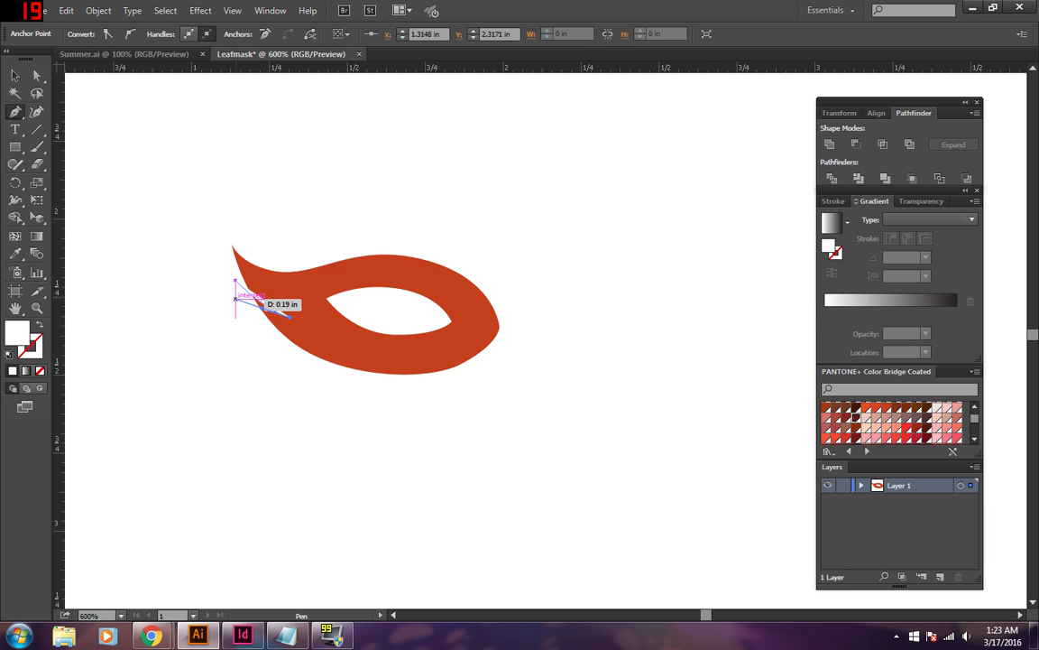
{"action": "left_click_drag", "start_coordinate": [235, 291], "coordinate": [228, 279]}
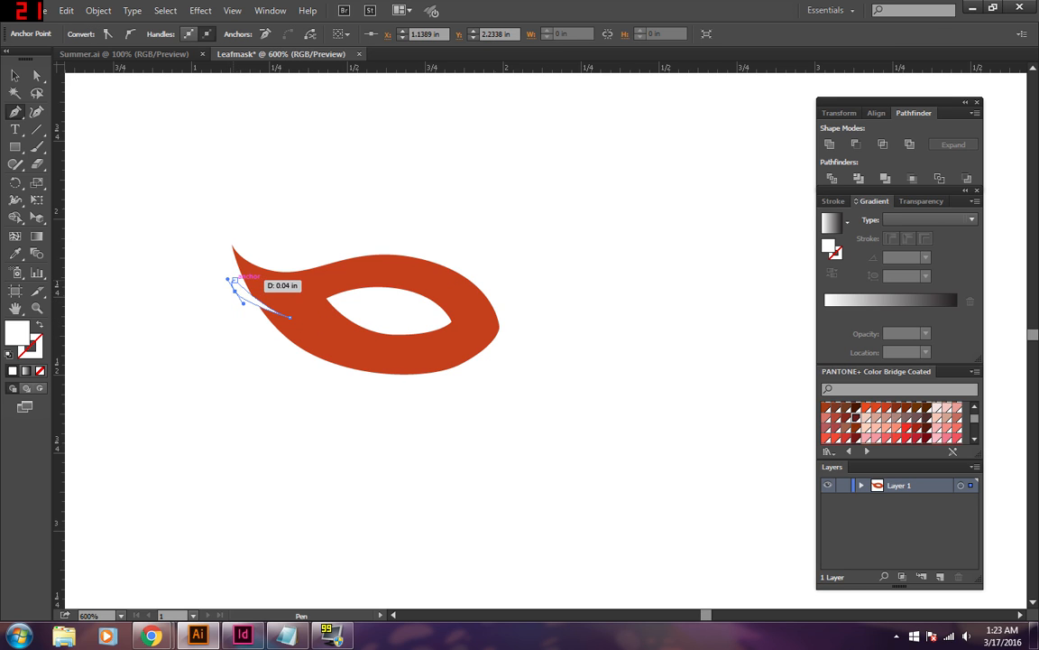
{"action": "left_click", "coordinate": [236, 280]}
{"action": "key", "text": "v"}
{"action": "key", "text": "ctrl+shift+a"}
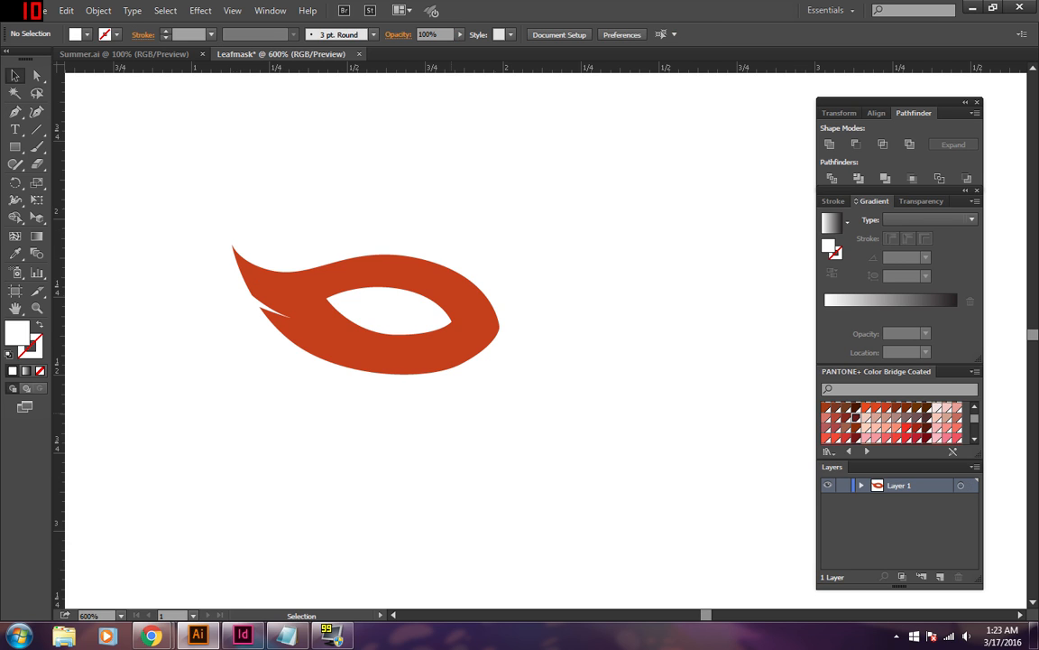
Move the white wedge slightly up and outward so the notch cuts less deeply into the leaf.
{"action": "key", "text": "ctrl+plus"}
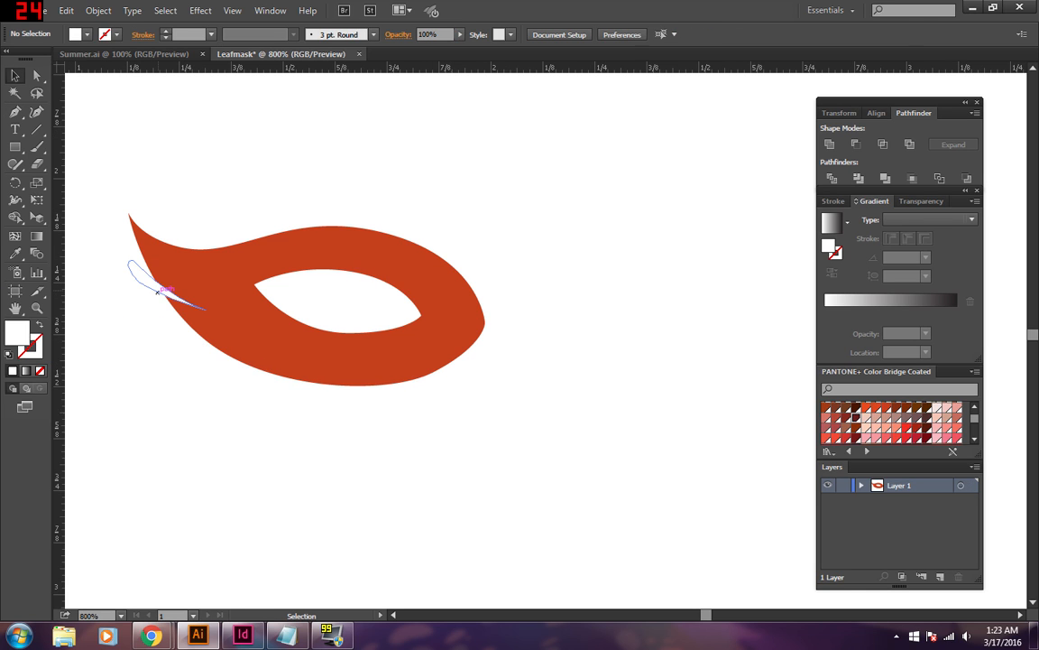
{"action": "left_click", "coordinate": [148, 287]}
{"action": "left_click_drag", "start_coordinate": [149, 287], "coordinate": [143, 281]}
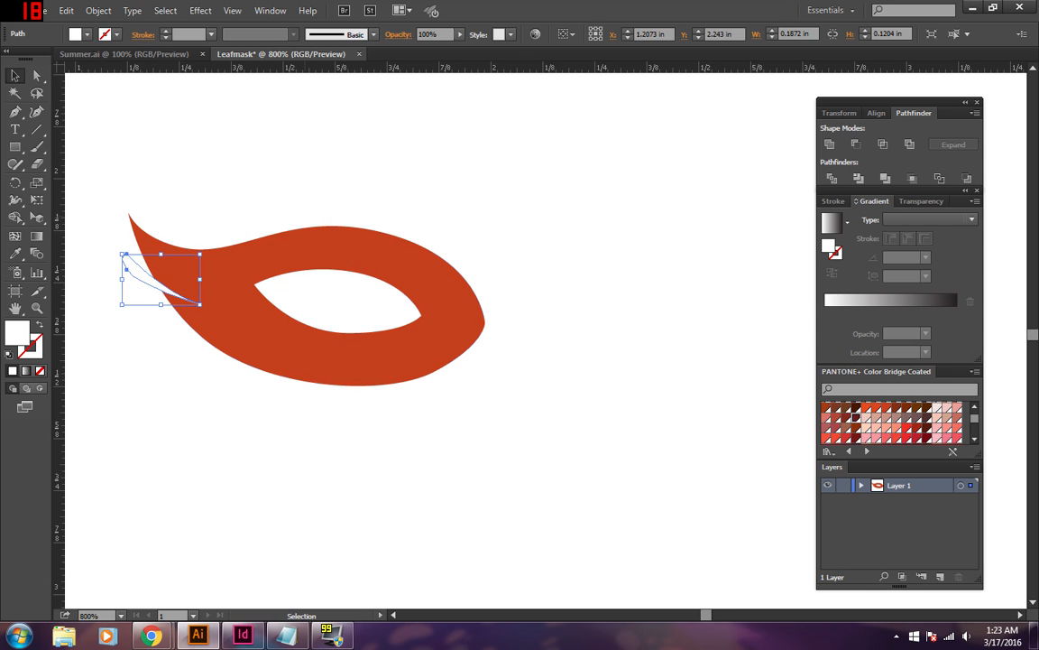
{"action": "left_click", "coordinate": [135, 199]}
{"action": "left_click", "coordinate": [137, 275]}
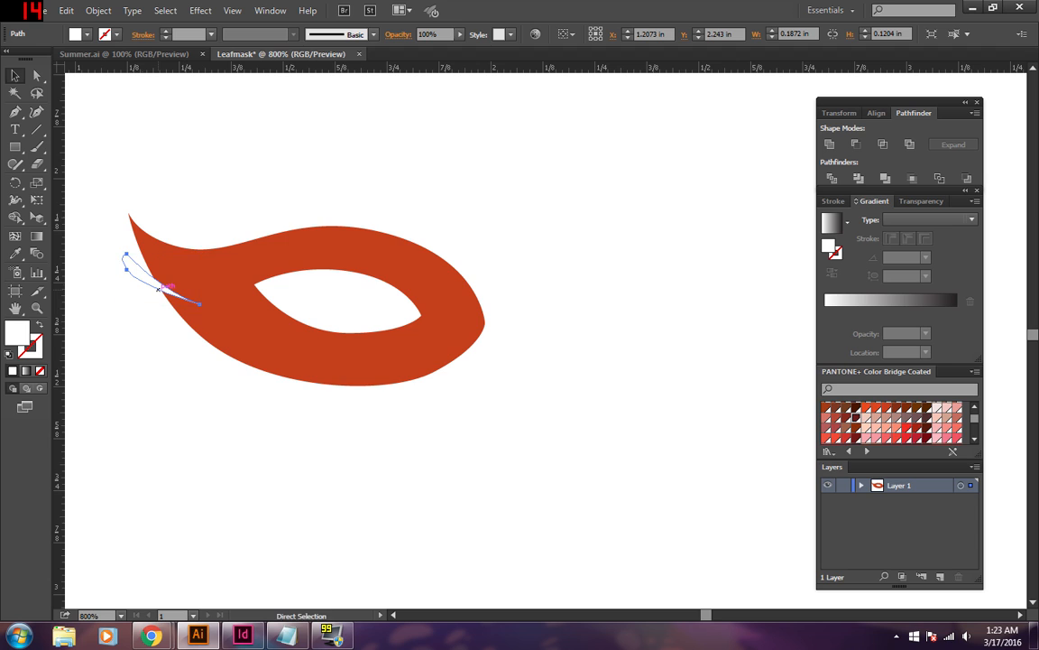
Duplicate the white wedge, rotate the copy about 30° counterclockwise and place it across the leaf's lower edge as a second notch.
{"action": "left_click_drag", "start_coordinate": [158, 289], "coordinate": [546, 352]}
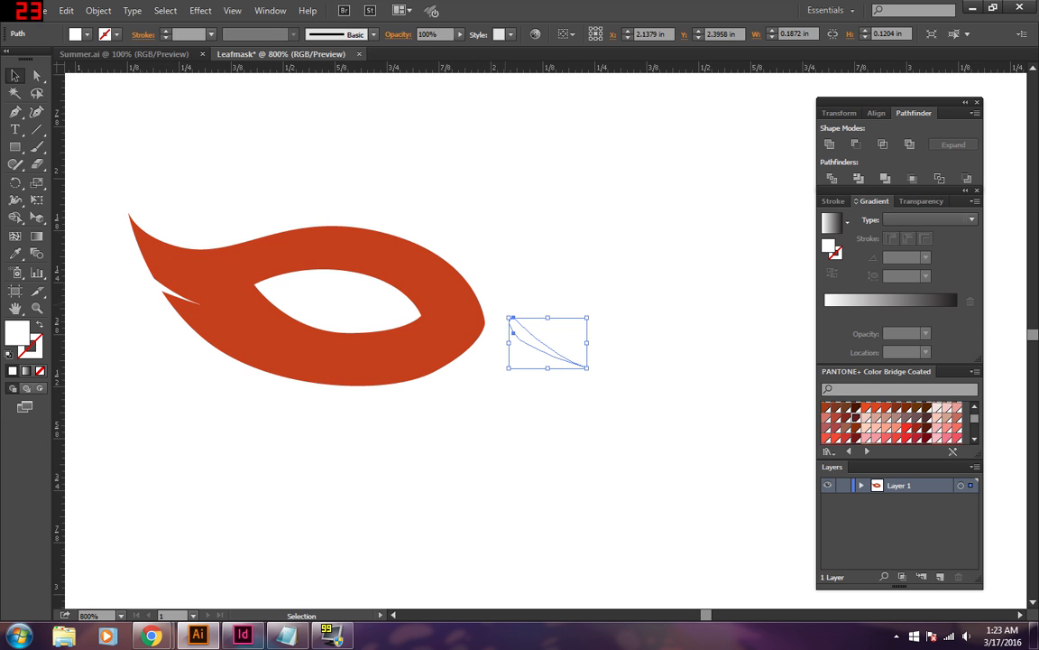
{"action": "left_click_drag", "start_coordinate": [508, 316], "coordinate": [168, 357]}
{"action": "left_click_drag", "start_coordinate": [205, 400], "coordinate": [198, 397]}
{"action": "left_click_drag", "start_coordinate": [212, 359], "coordinate": [224, 358]}
{"action": "key", "text": "ctrl+shift+a"}
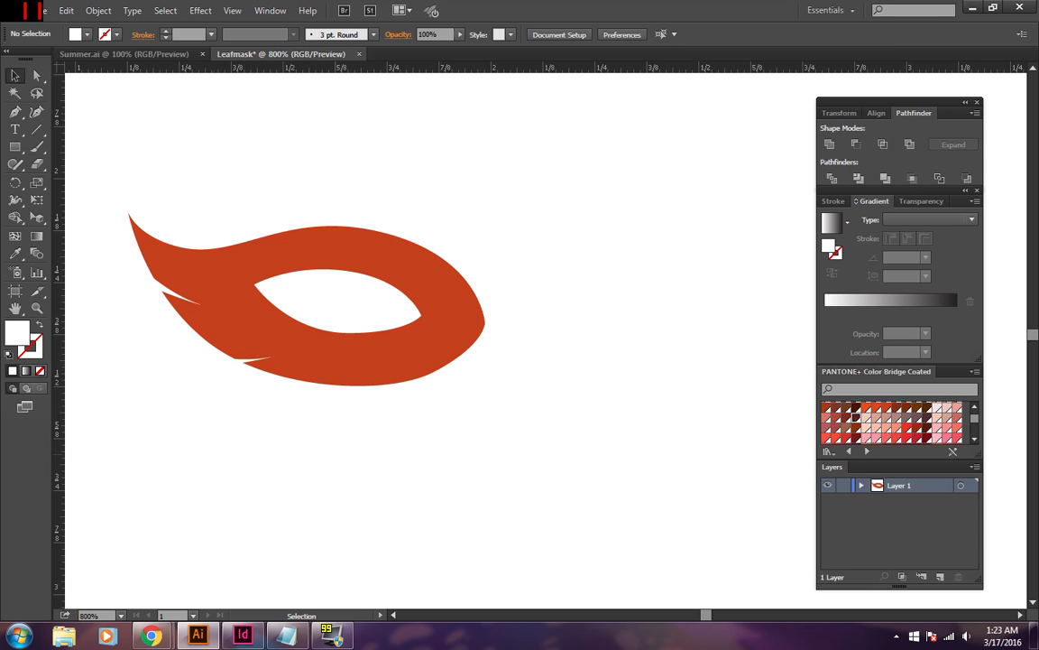
Duplicate the second white wedge, rotate the copy counterclockwise and place it across the leaf's lower edge below the eye as a third notch.
{"action": "left_click", "coordinate": [221, 361]}
{"action": "key", "text": "a"}
{"action": "key", "text": "v"}
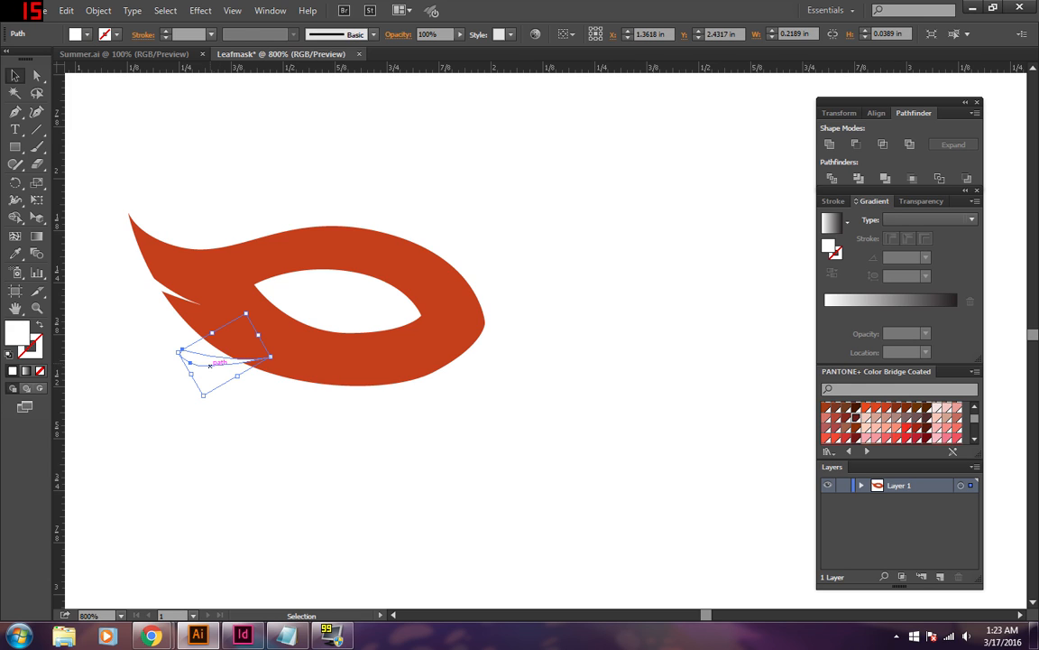
{"action": "key", "text": "ctrl+c"}
{"action": "key", "text": "ctrl+v"}
{"action": "left_click_drag", "start_coordinate": [593, 338], "coordinate": [398, 408]}
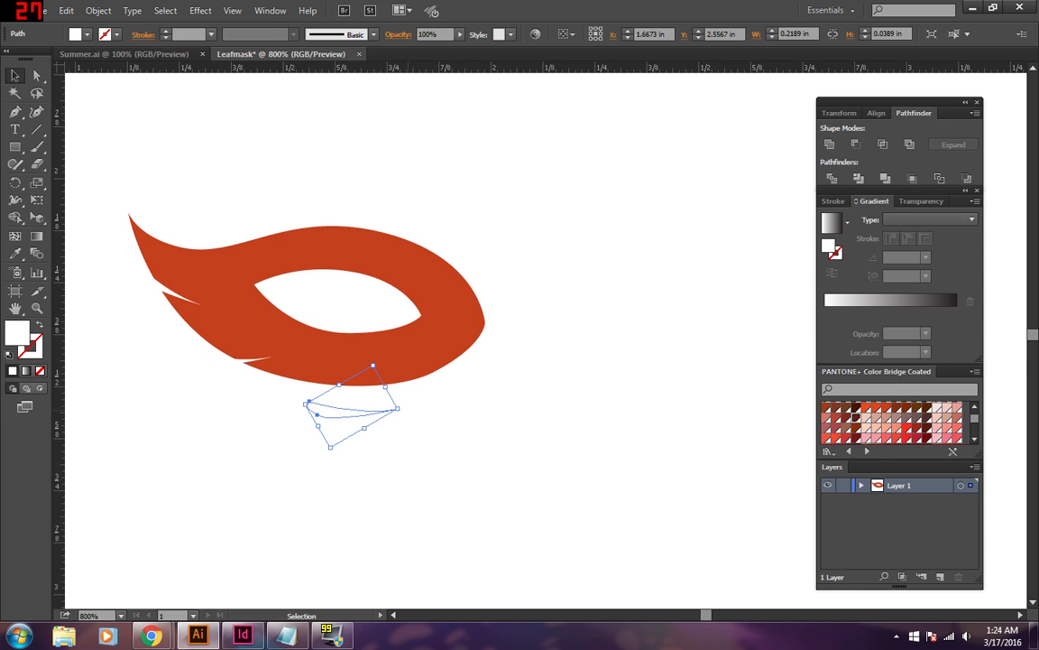
{"action": "left_click", "coordinate": [417, 428]}
{"action": "left_click", "coordinate": [395, 408]}
{"action": "left_click_drag", "start_coordinate": [406, 412], "coordinate": [405, 387]}
{"action": "left_click_drag", "start_coordinate": [352, 409], "coordinate": [335, 374]}
{"action": "left_click", "coordinate": [793, 517]}
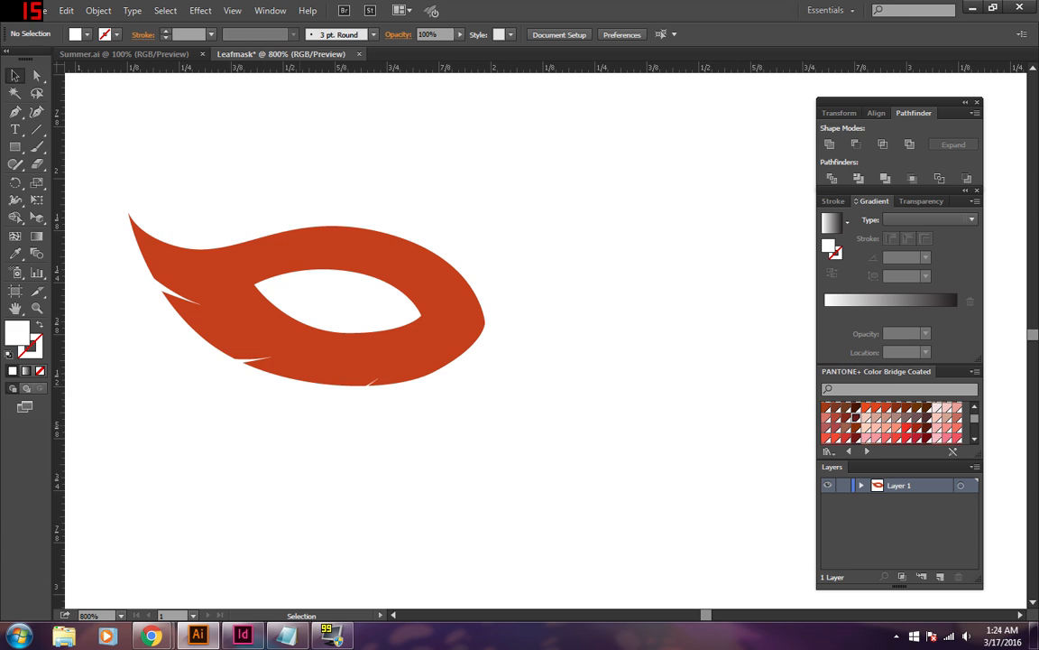
Rotate the third wedge slightly clockwise and shift it so its notch cuts a longer sliver into the leaf's lower edge.
{"action": "left_click", "coordinate": [309, 412]}
{"action": "left_click_drag", "start_coordinate": [335, 448], "coordinate": [326, 449]}
{"action": "left_click_drag", "start_coordinate": [334, 406], "coordinate": [336, 386]}
{"action": "left_click", "coordinate": [377, 438]}
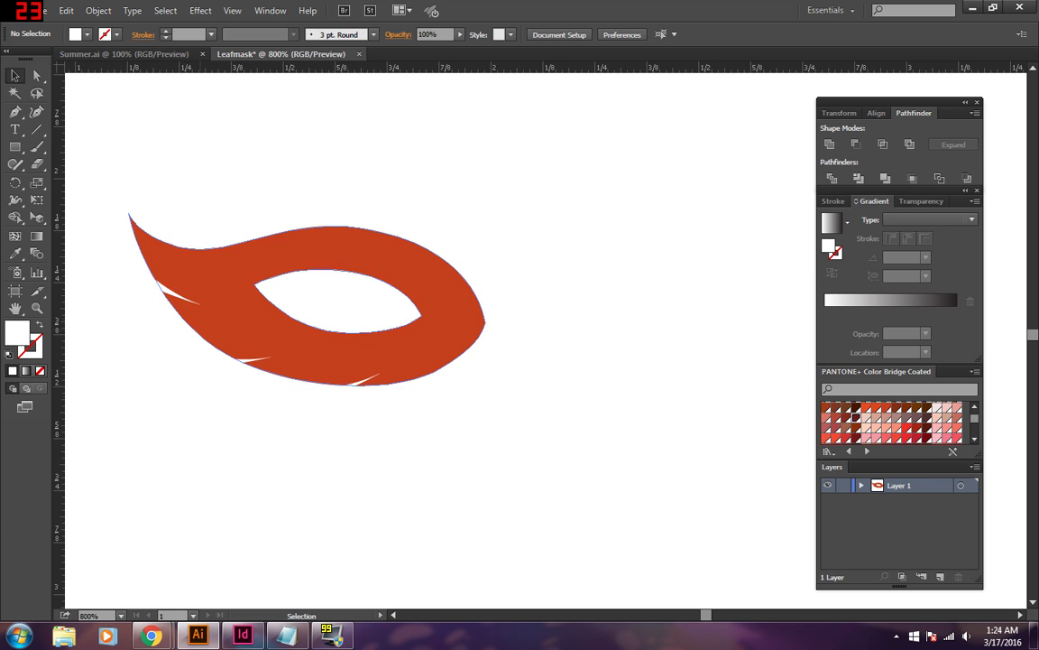
Duplicate the wedge below the tail, rotate the copy slightly counterclockwise and place it across the leaf's upper edge where the tail begins.
{"action": "left_click", "coordinate": [151, 285]}
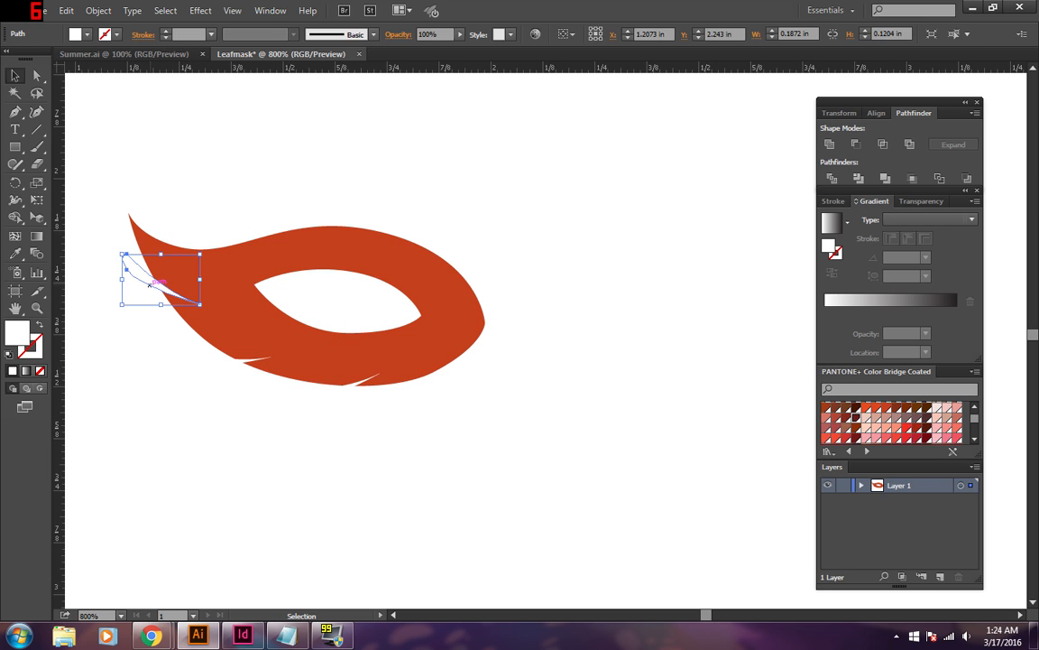
{"action": "left_click_drag", "start_coordinate": [151, 285], "coordinate": [201, 226]}
{"action": "left_click", "coordinate": [259, 177]}
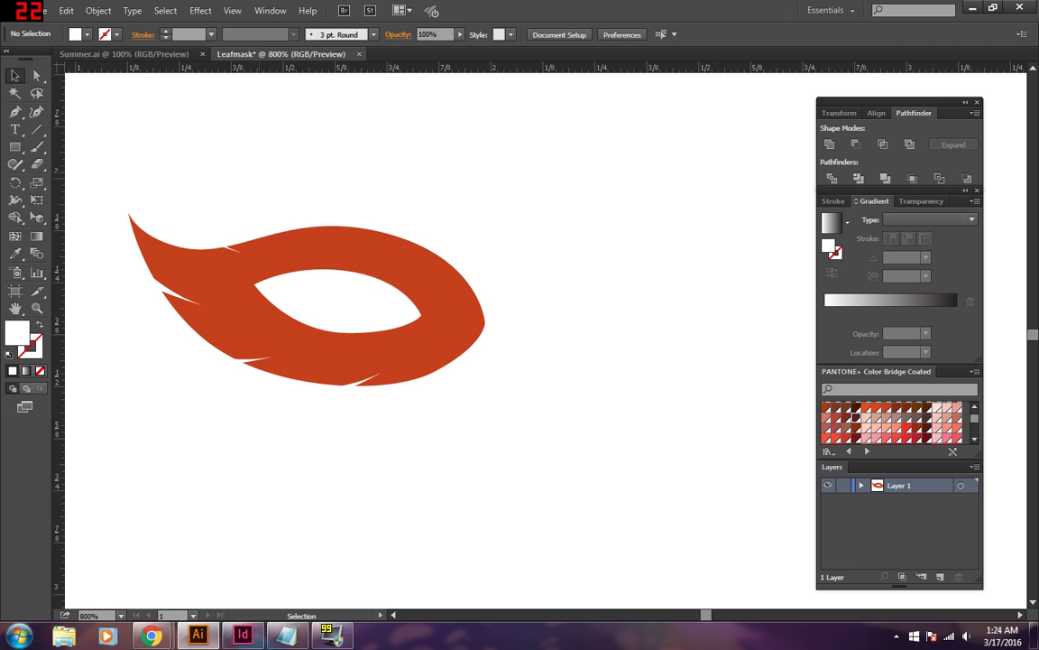
{"action": "left_click", "coordinate": [204, 227]}
{"action": "left_click_drag", "start_coordinate": [157, 197], "coordinate": [204, 245]}
{"action": "left_click", "coordinate": [257, 185]}
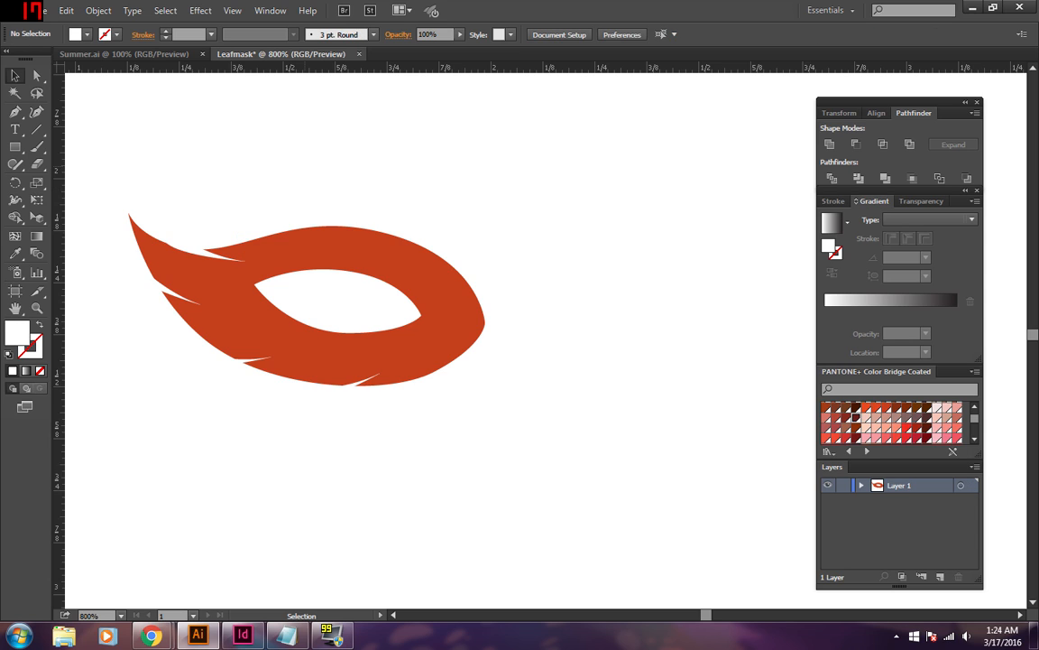
{"action": "left_click_drag", "start_coordinate": [201, 250], "coordinate": [200, 246]}
{"action": "left_click", "coordinate": [252, 189]}
{"action": "left_click", "coordinate": [203, 240]}
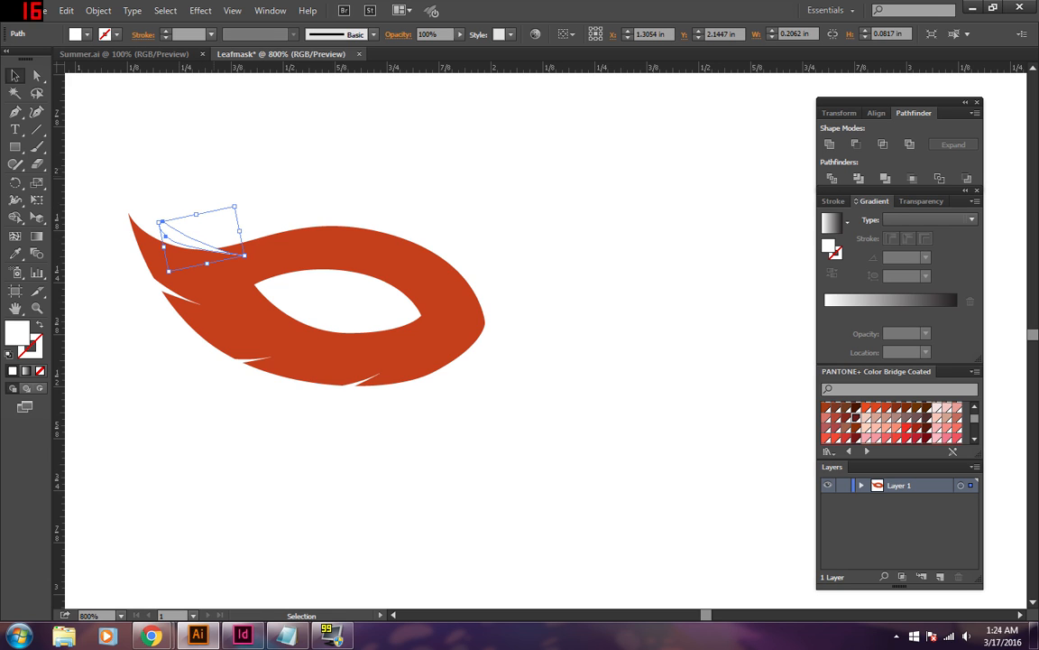
Reshape the upper wedge's rounded end and lower curve with the Direct Selection tool so its edge follows the tail's contour smoothly.
{"action": "key", "text": "a"}
{"action": "key", "text": "ctrl+equal"}
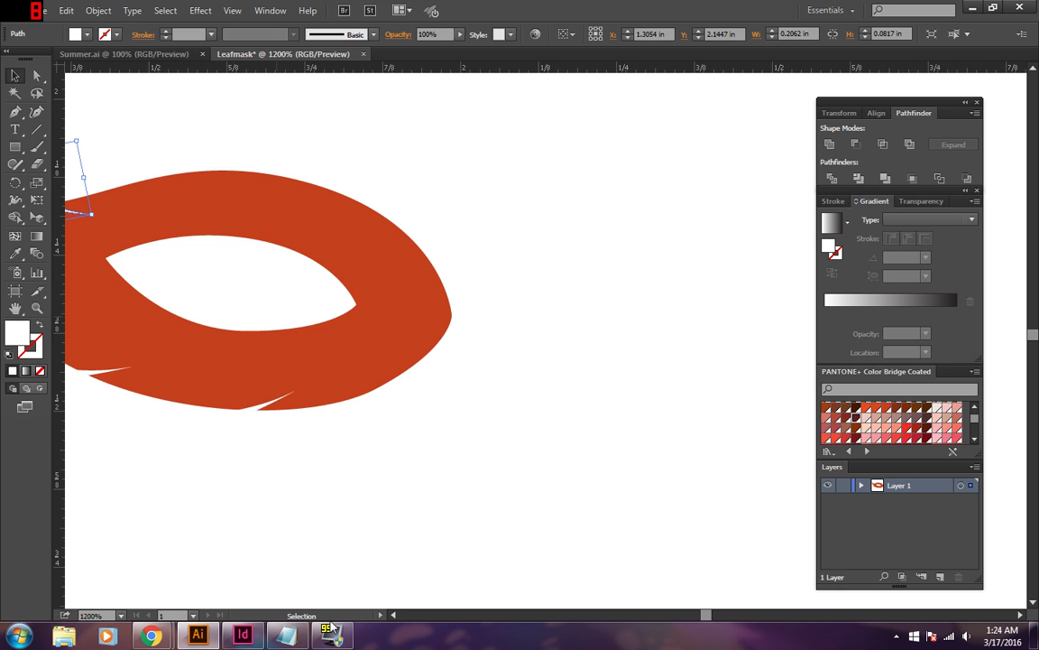
{"action": "left_click", "coordinate": [395, 616]}
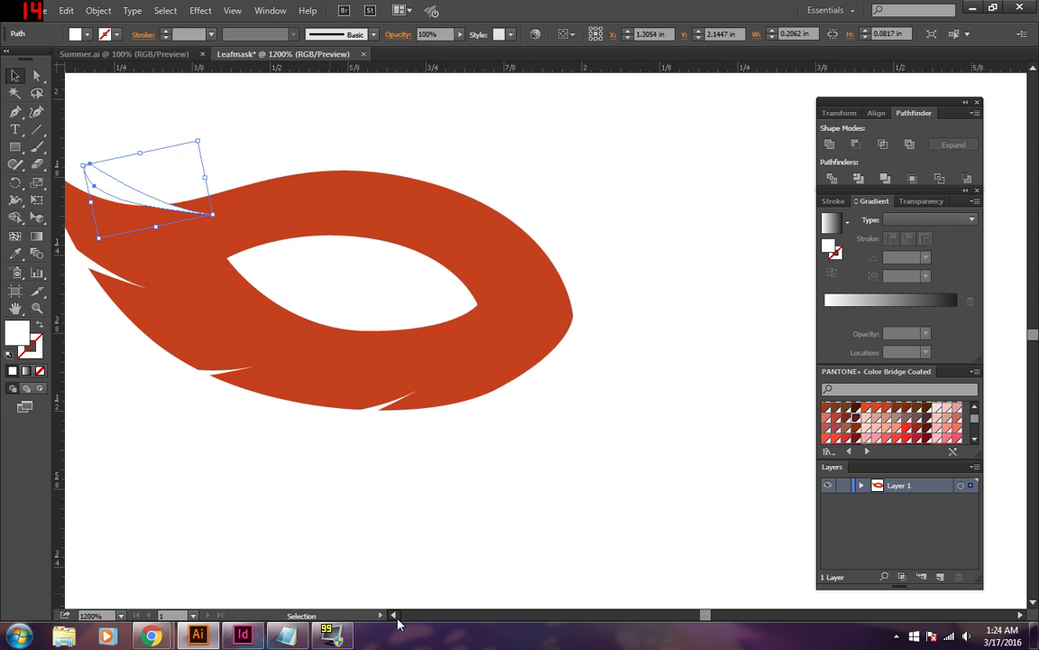
{"action": "left_click", "coordinate": [37, 76]}
{"action": "left_click_drag", "start_coordinate": [208, 165], "coordinate": [221, 206]}
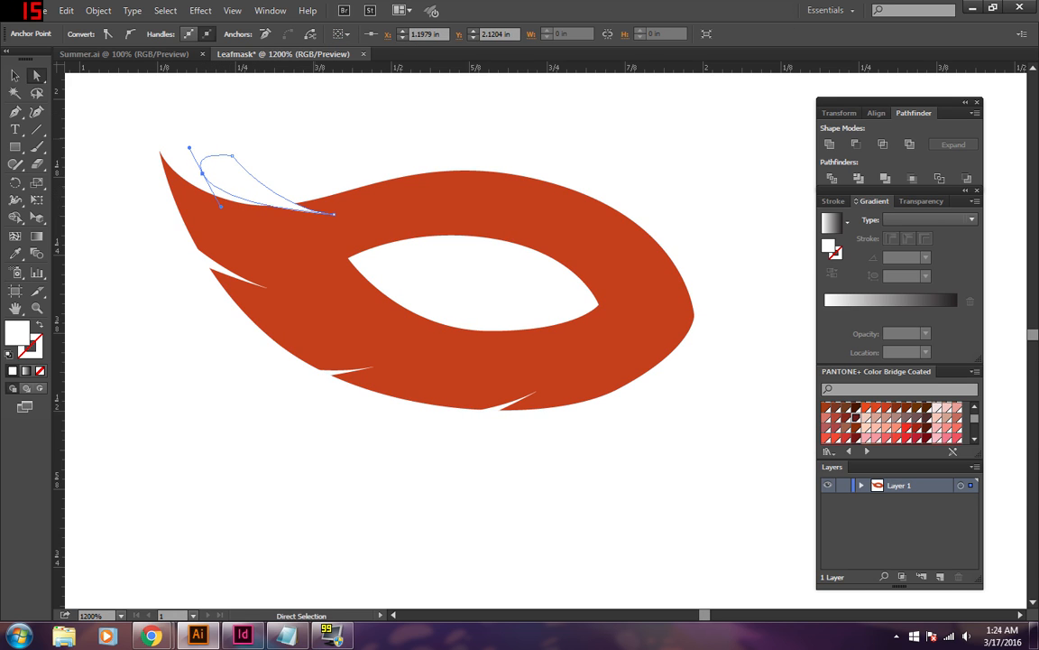
{"action": "key", "text": "ctrl+shift+a"}
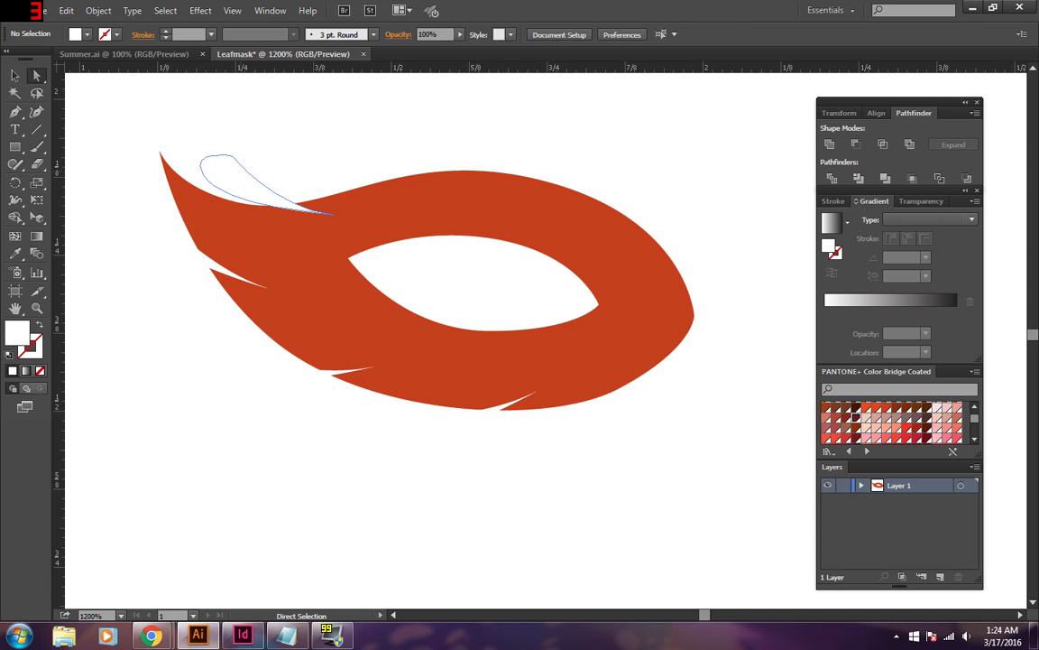
{"action": "left_click", "coordinate": [204, 153]}
{"action": "left_click", "coordinate": [203, 172]}
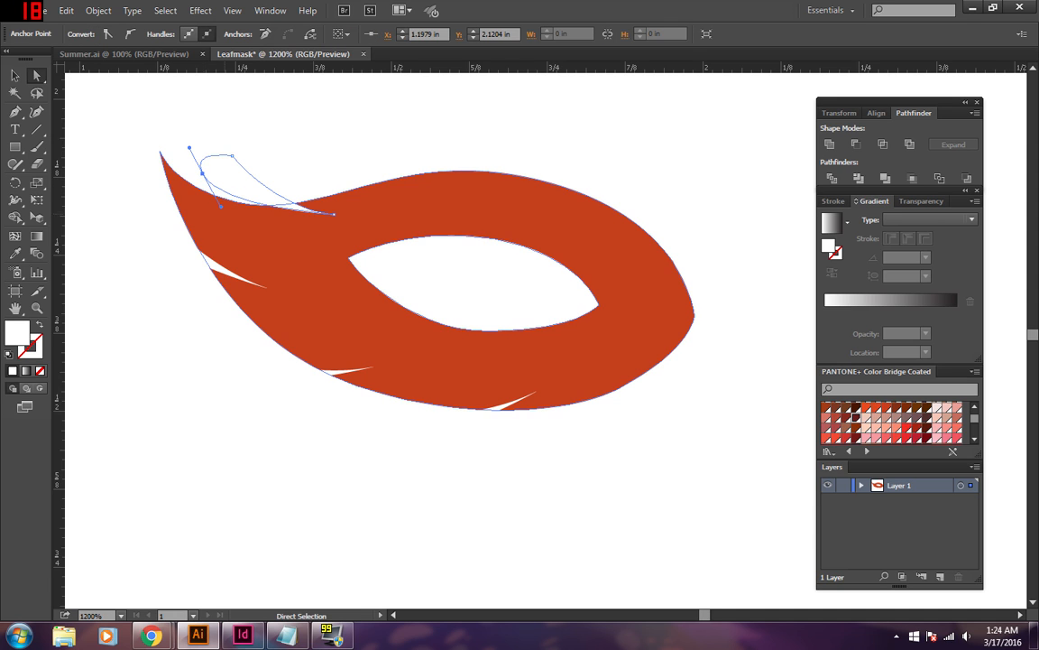
{"action": "left_click_drag", "start_coordinate": [221, 207], "coordinate": [216, 213]}
{"action": "left_click", "coordinate": [262, 123]}
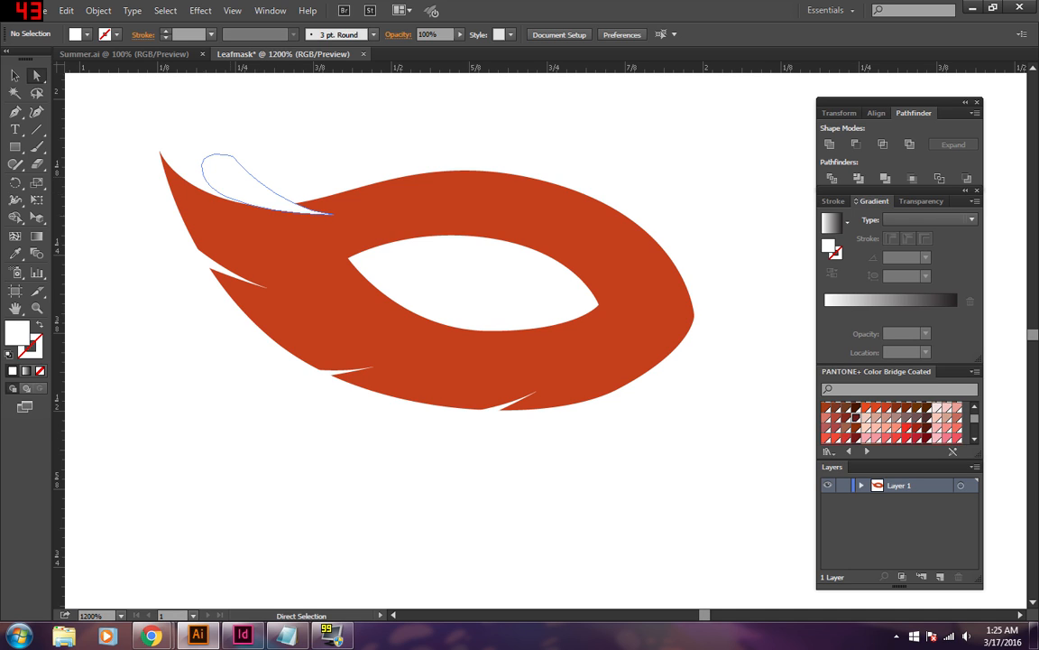
Duplicate the reshaped wedge onto the leaf's upper edge above the eye and rotate the copy slightly clockwise.
{"action": "left_click", "coordinate": [217, 176]}
{"action": "left_click_drag", "start_coordinate": [216, 176], "coordinate": [398, 141]}
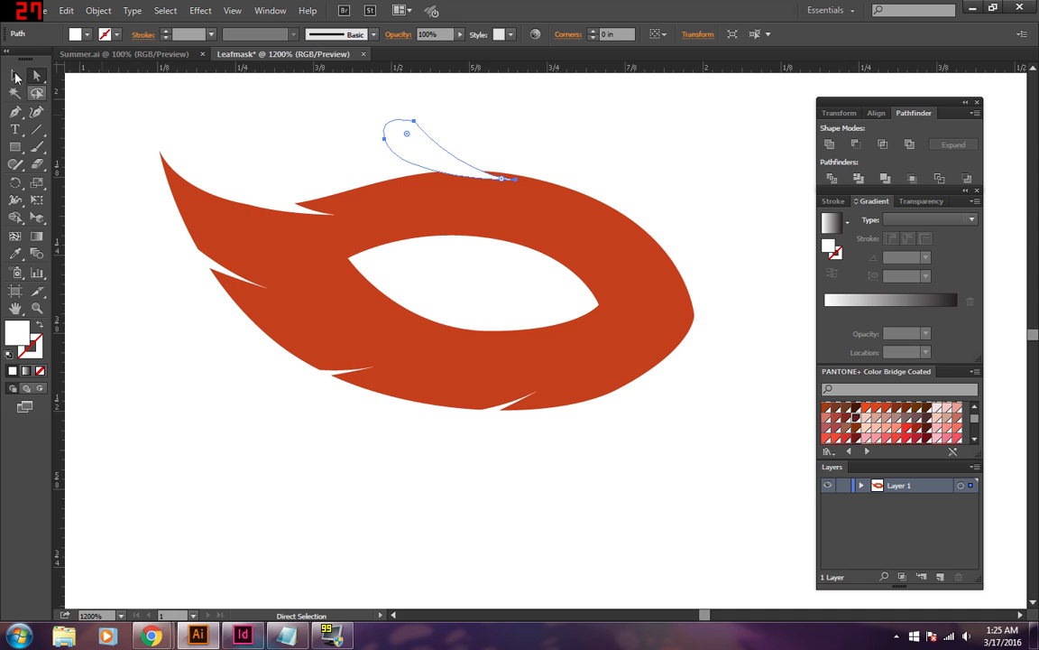
{"action": "left_click", "coordinate": [15, 76]}
{"action": "left_click_drag", "start_coordinate": [512, 87], "coordinate": [521, 94]}
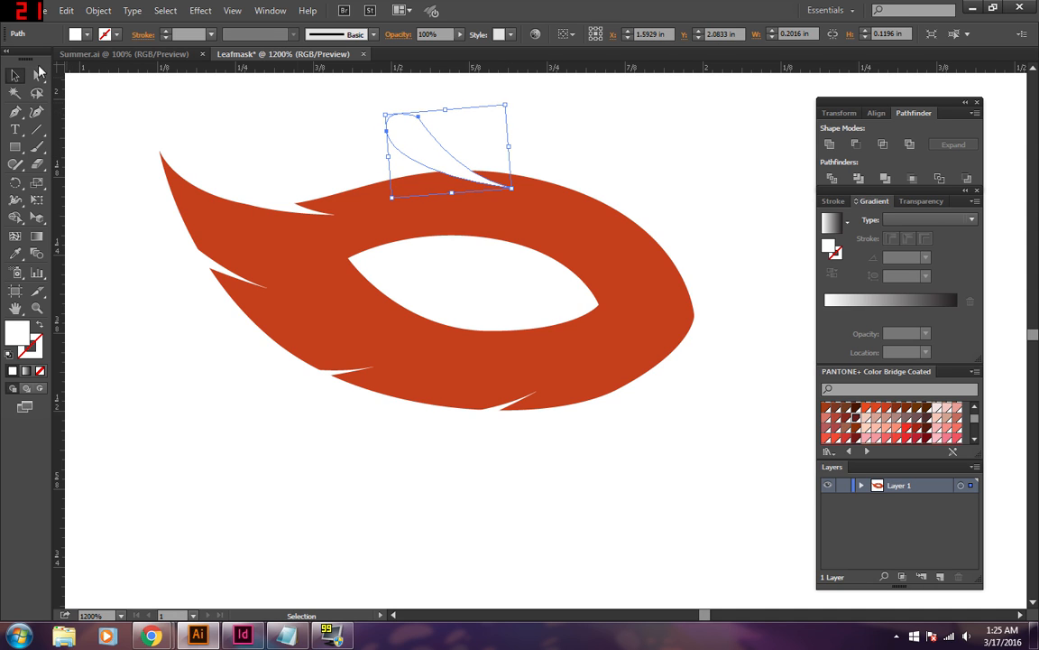
Reflect the copied wedge above the eye across the horizontal axis.
{"action": "left_click", "coordinate": [99, 11]}
{"action": "mouse_move", "coordinate": [175, 30]}
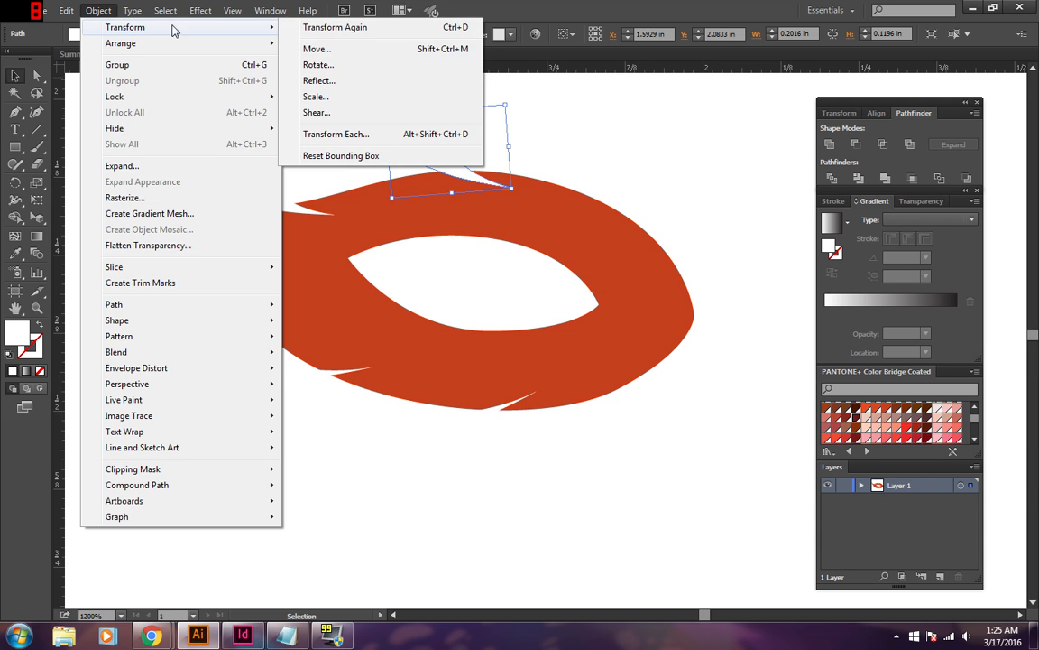
{"action": "left_click", "coordinate": [318, 81]}
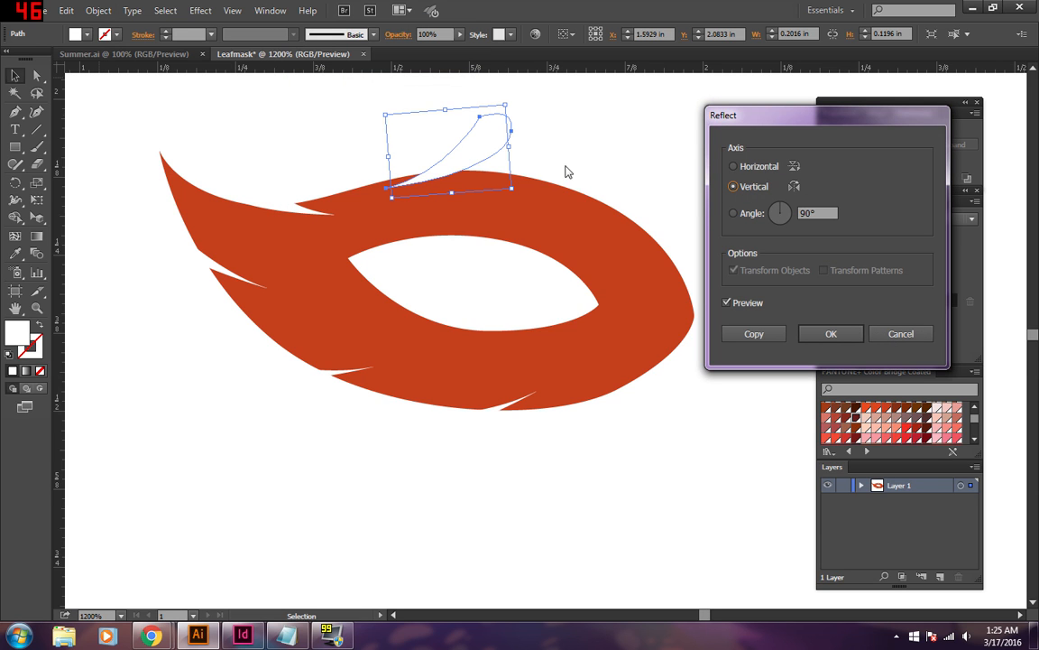
{"action": "left_click", "coordinate": [733, 166]}
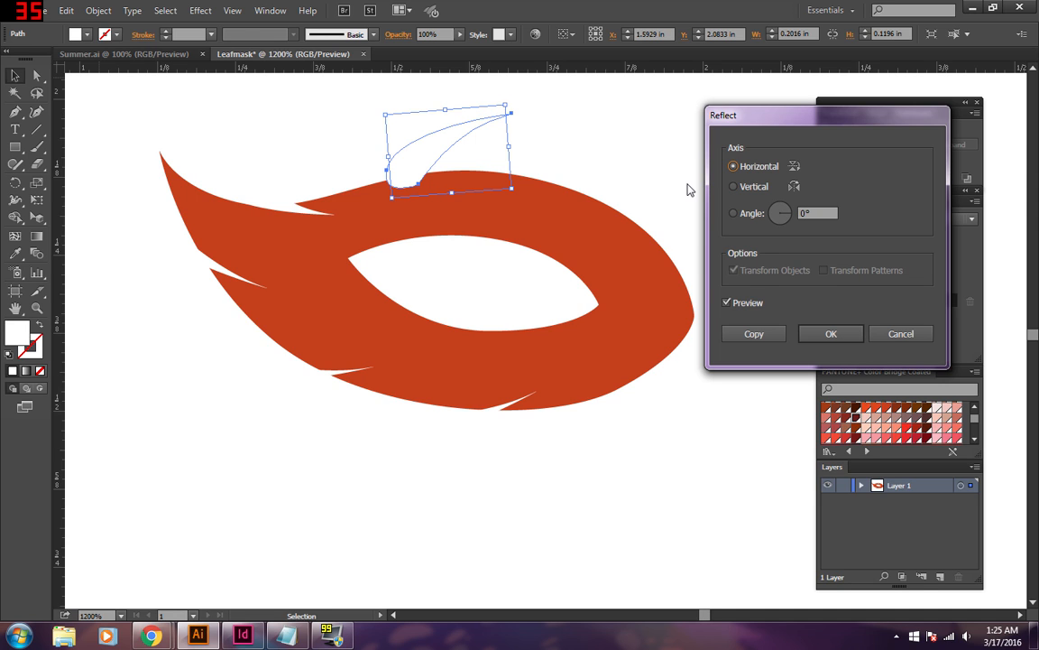
{"action": "left_click", "coordinate": [842, 339]}
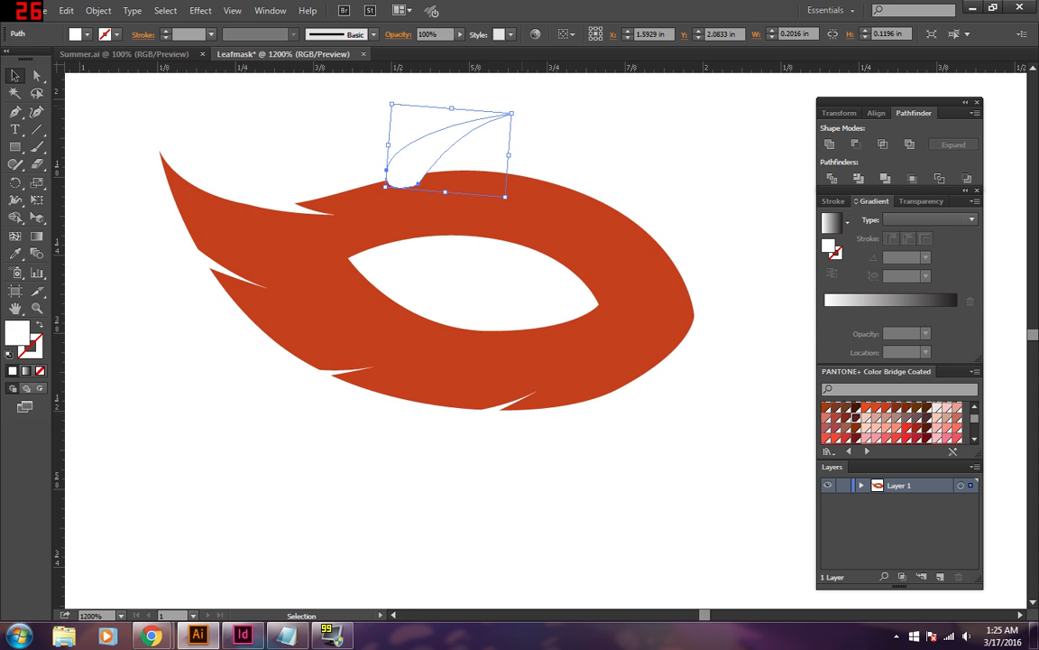
Rotate the reflected wedge clockwise and place it across the leaf's upper edge beyond the eye, near the rounded end, as a notch.
{"action": "left_click_drag", "start_coordinate": [520, 104], "coordinate": [521, 197]}
{"action": "left_click_drag", "start_coordinate": [458, 134], "coordinate": [610, 170]}
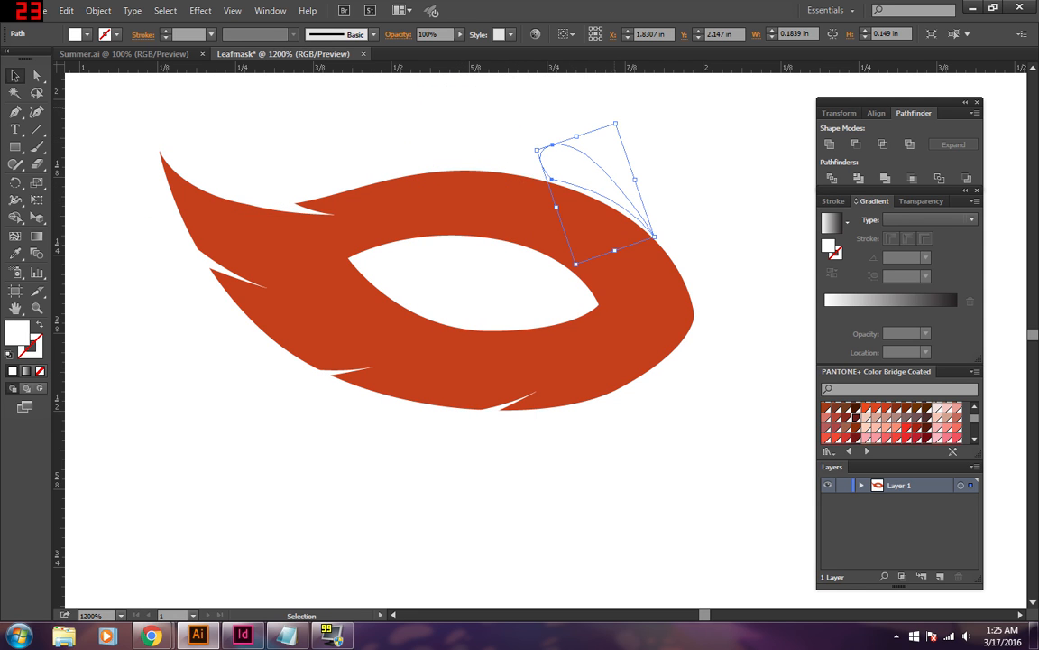
{"action": "left_click_drag", "start_coordinate": [621, 118], "coordinate": [640, 156]}
{"action": "left_click_drag", "start_coordinate": [554, 186], "coordinate": [578, 191]}
{"action": "left_click_drag", "start_coordinate": [653, 132], "coordinate": [633, 127]}
{"action": "left_click_drag", "start_coordinate": [608, 195], "coordinate": [608, 195]}
{"action": "left_click", "coordinate": [679, 152]}
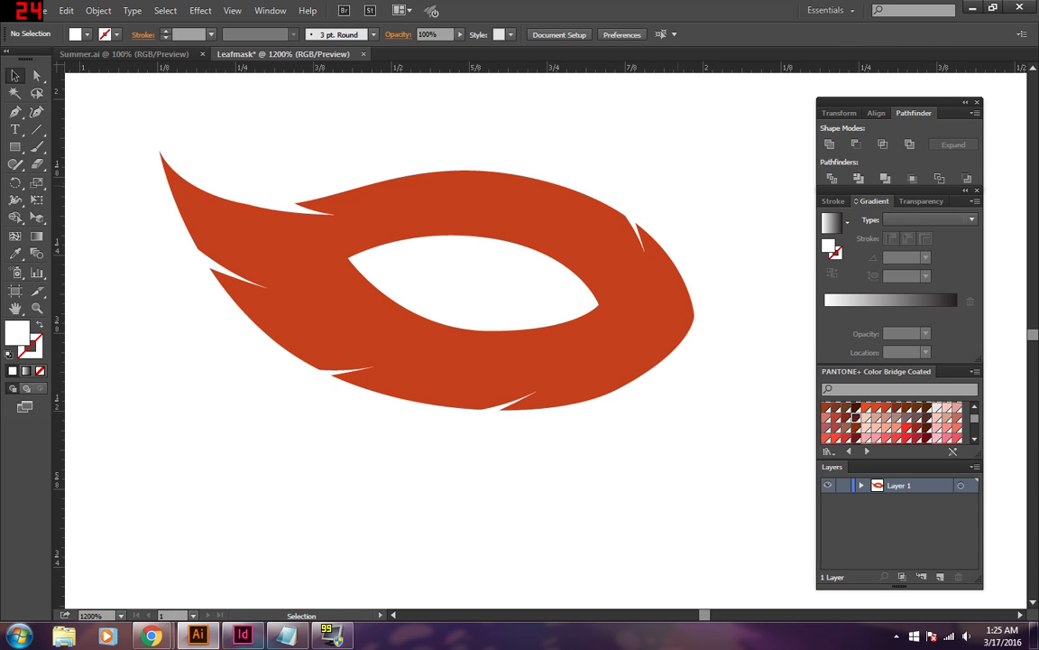
Rotate the wedge near the leaf's rounded end about 10° counterclockwise and move it slightly toward the tail.
{"action": "left_click", "coordinate": [638, 220]}
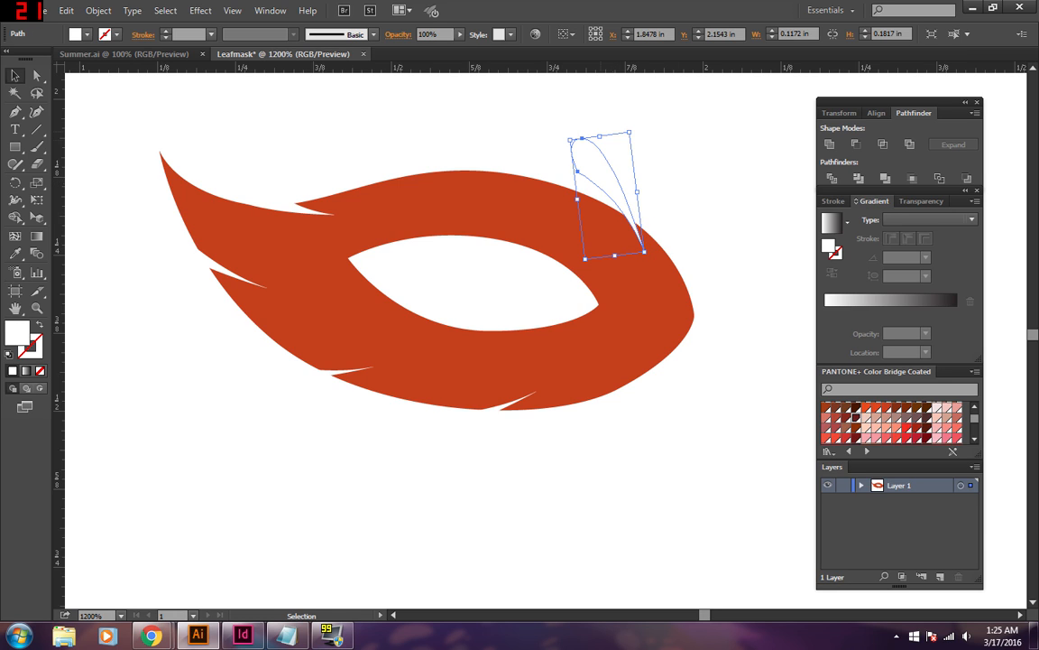
{"action": "left_click", "coordinate": [655, 144]}
{"action": "left_click", "coordinate": [619, 181]}
{"action": "left_click_drag", "start_coordinate": [642, 150], "coordinate": [632, 144]}
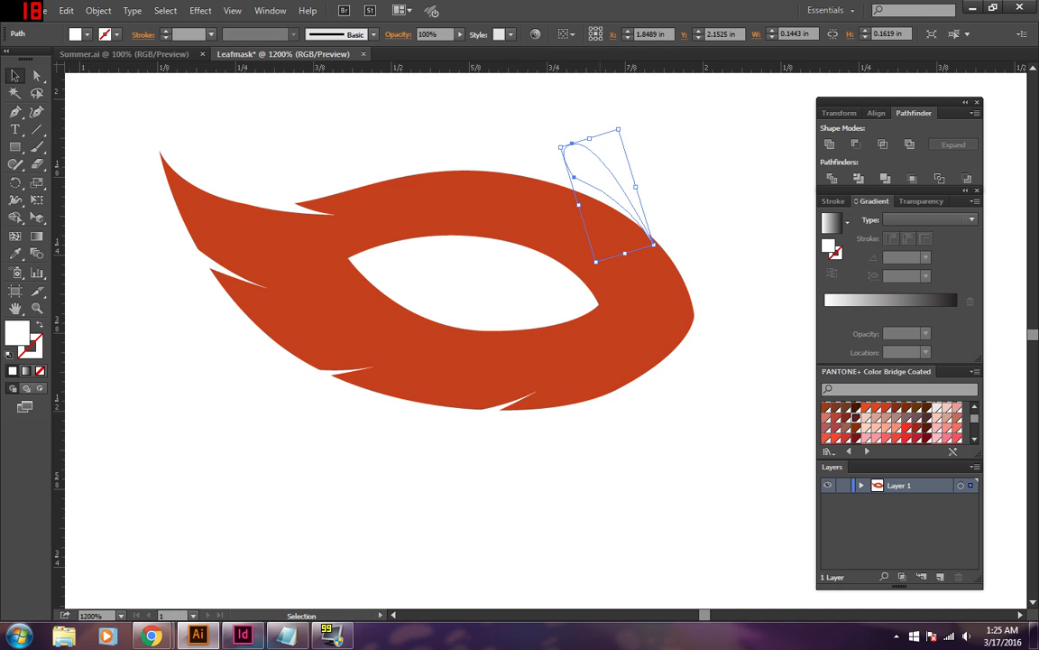
{"action": "left_click_drag", "start_coordinate": [609, 194], "coordinate": [592, 194]}
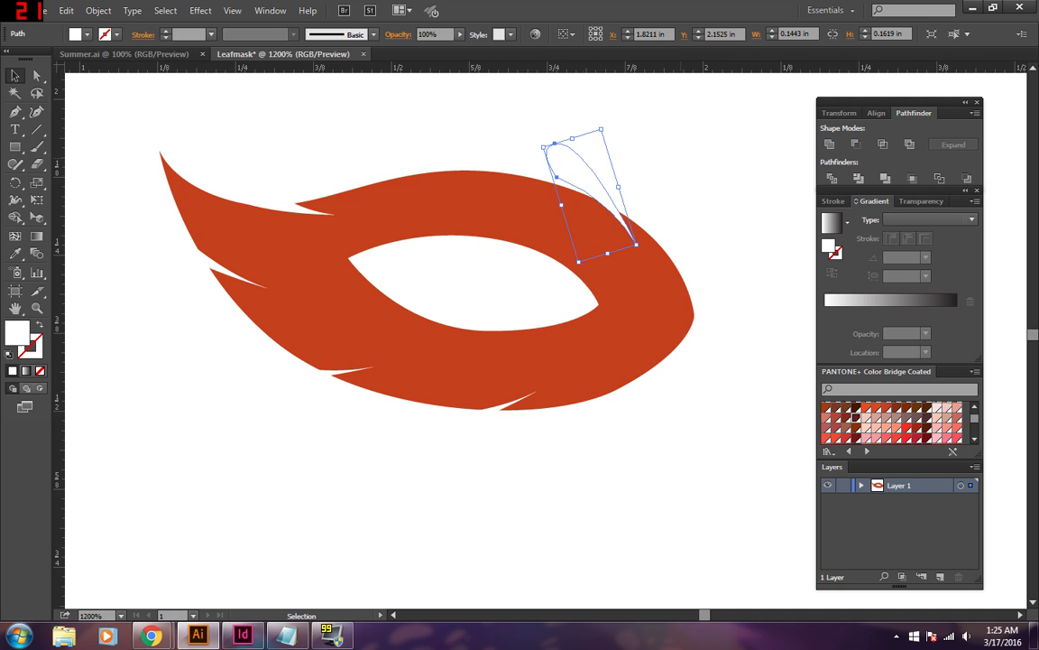
{"action": "left_click", "coordinate": [654, 147]}
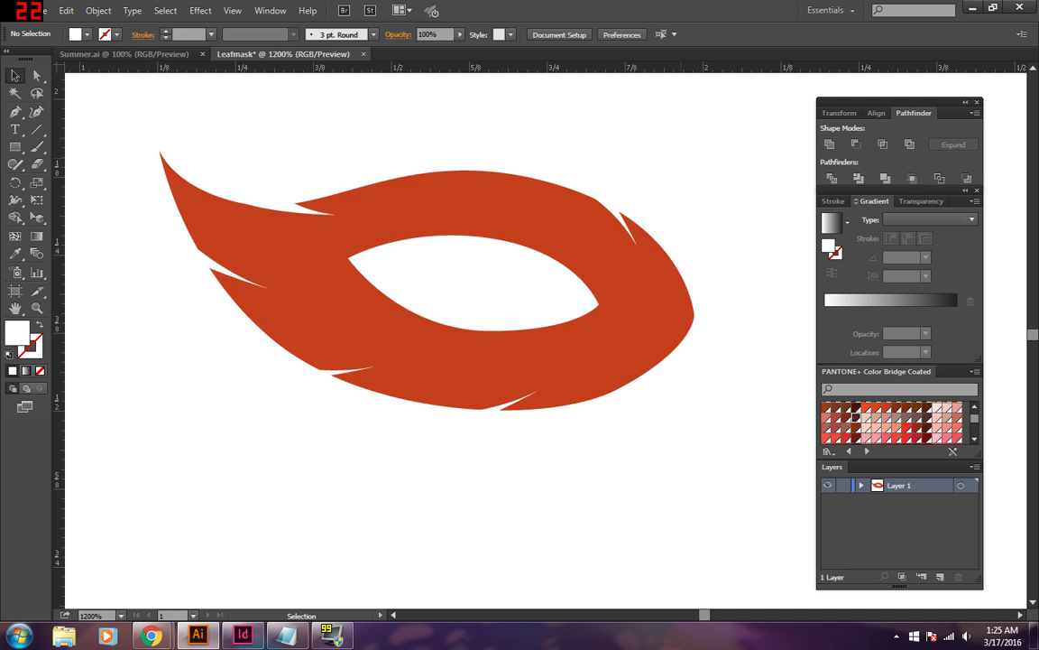
Duplicate that wedge, place the copy on the leaf's upper edge above the eye and rotate it counterclockwise to form another notch.
{"action": "left_click", "coordinate": [606, 185]}
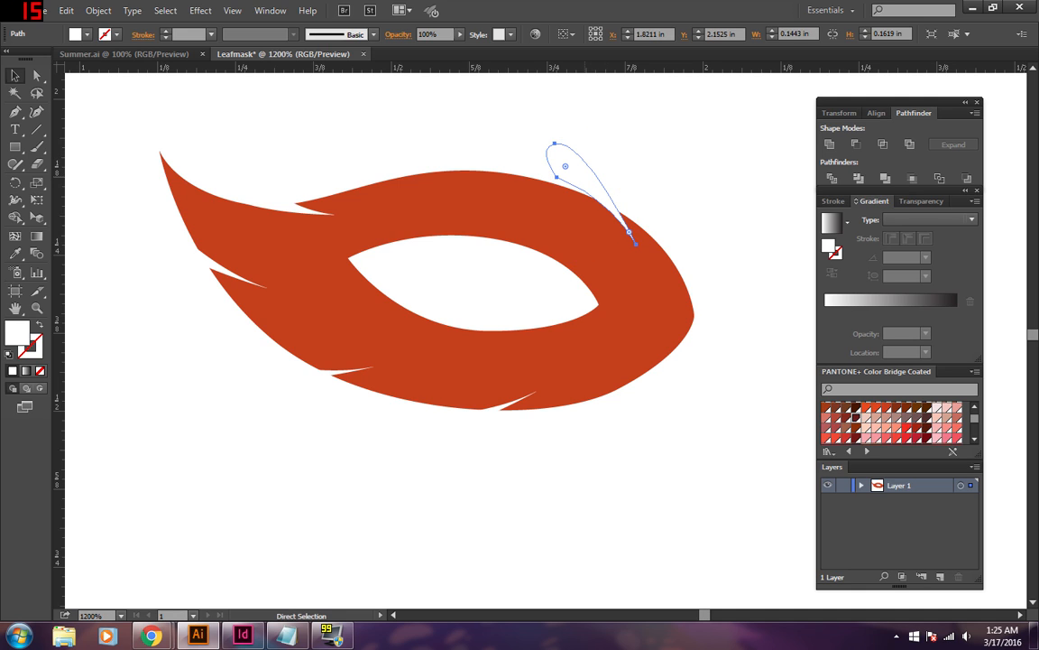
{"action": "key", "text": "ctrl+c"}
{"action": "key", "text": "ctrl+v"}
{"action": "left_click_drag", "start_coordinate": [552, 321], "coordinate": [443, 137]}
{"action": "left_click_drag", "start_coordinate": [464, 88], "coordinate": [442, 79]}
{"action": "left_click", "coordinate": [536, 149]}
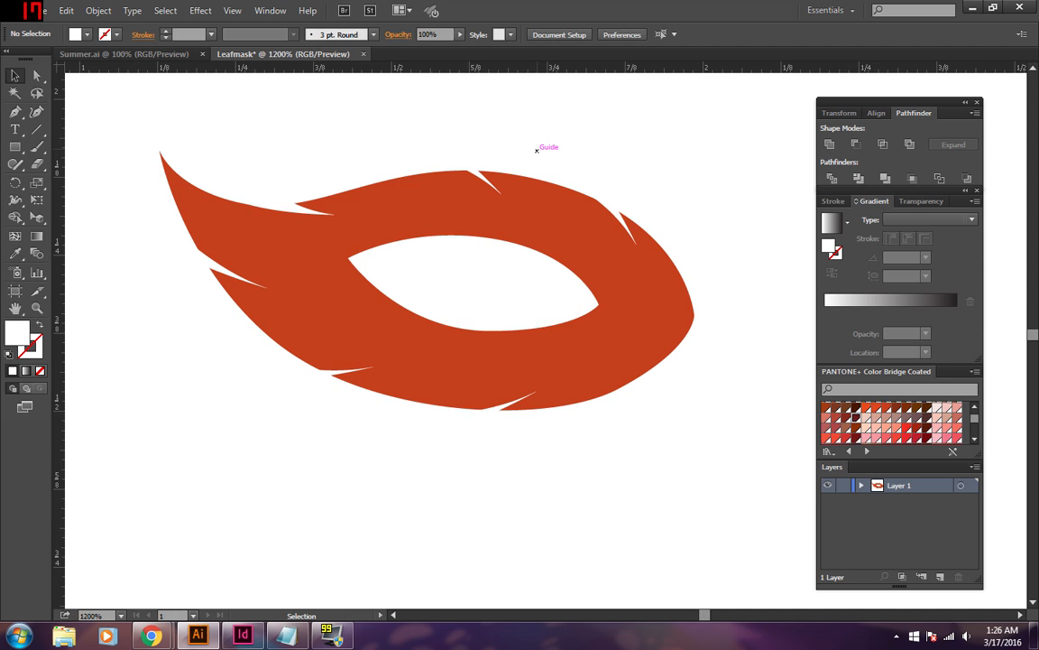
Select the leaf with all its white wedges and cut the wedges out of it with Minus Front.
{"action": "key", "text": "ctrl+minus"}
{"action": "key", "text": "ctrl+minus"}
{"action": "key", "text": "ctrl+minus"}
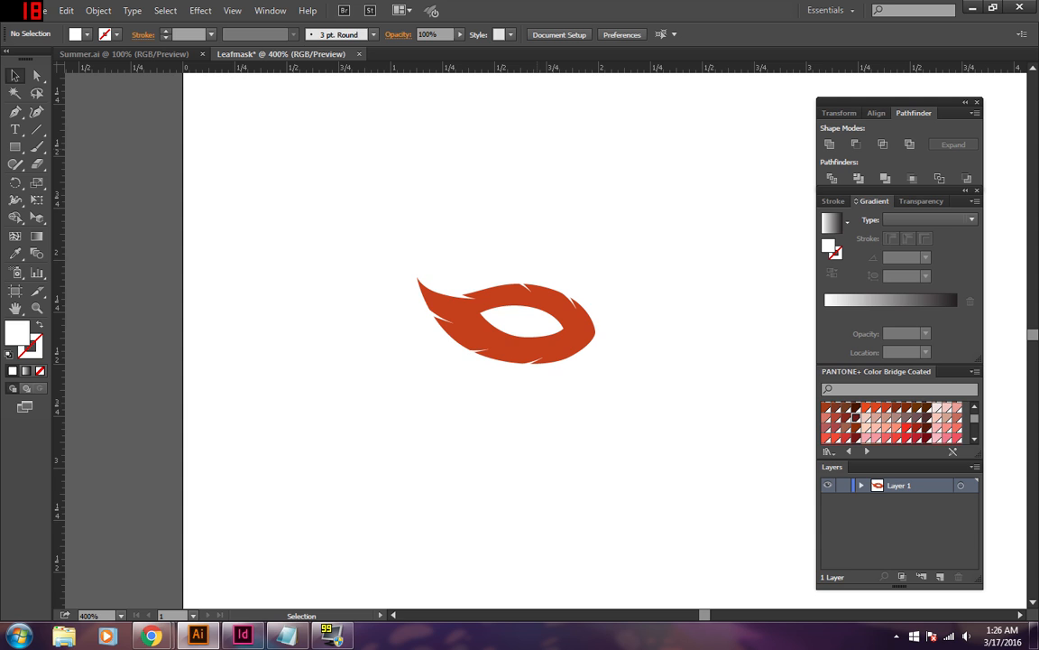
{"action": "key", "text": "ctrl+plus"}
{"action": "key", "text": "ctrl+plus"}
{"action": "key", "text": "ctrl+plus"}
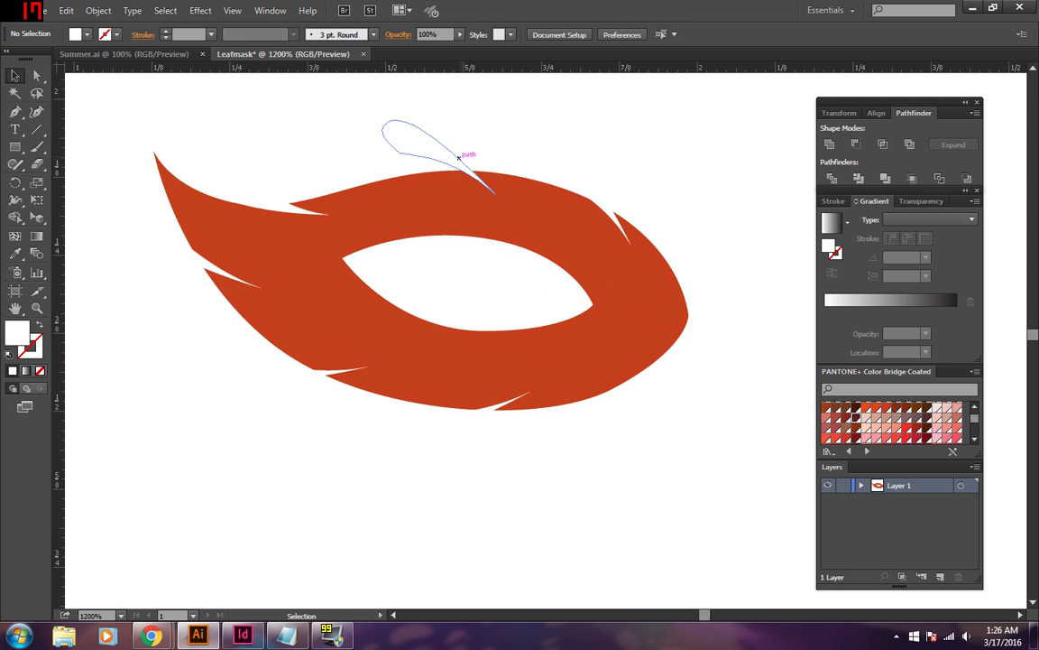
{"action": "left_click", "coordinate": [461, 158]}
{"action": "left_click_drag", "start_coordinate": [691, 87], "coordinate": [158, 334]}
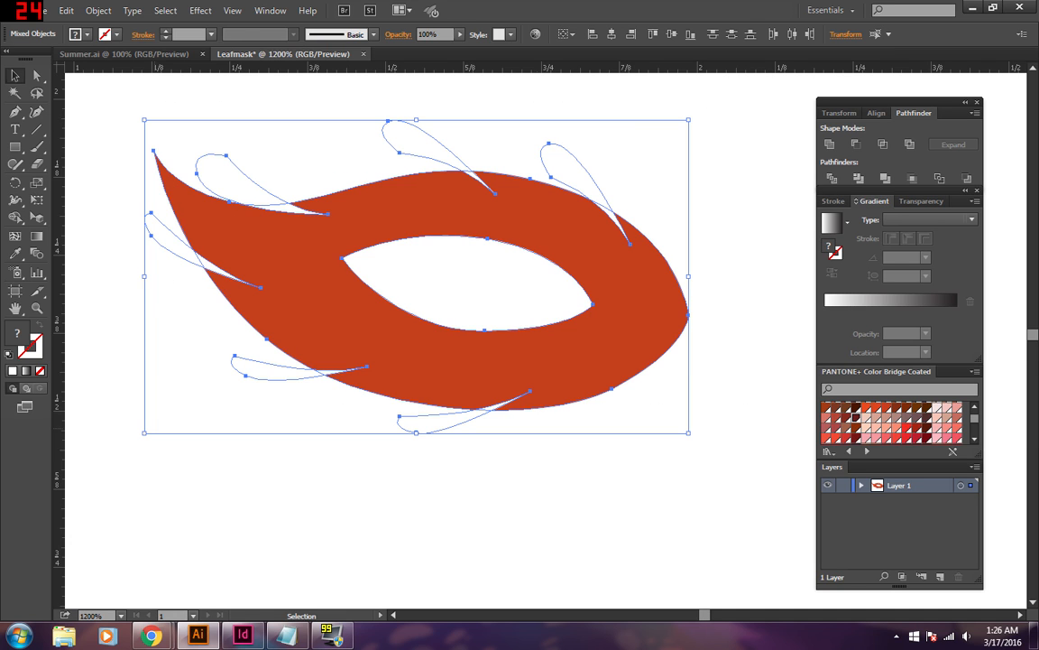
{"action": "left_click", "coordinate": [856, 148]}
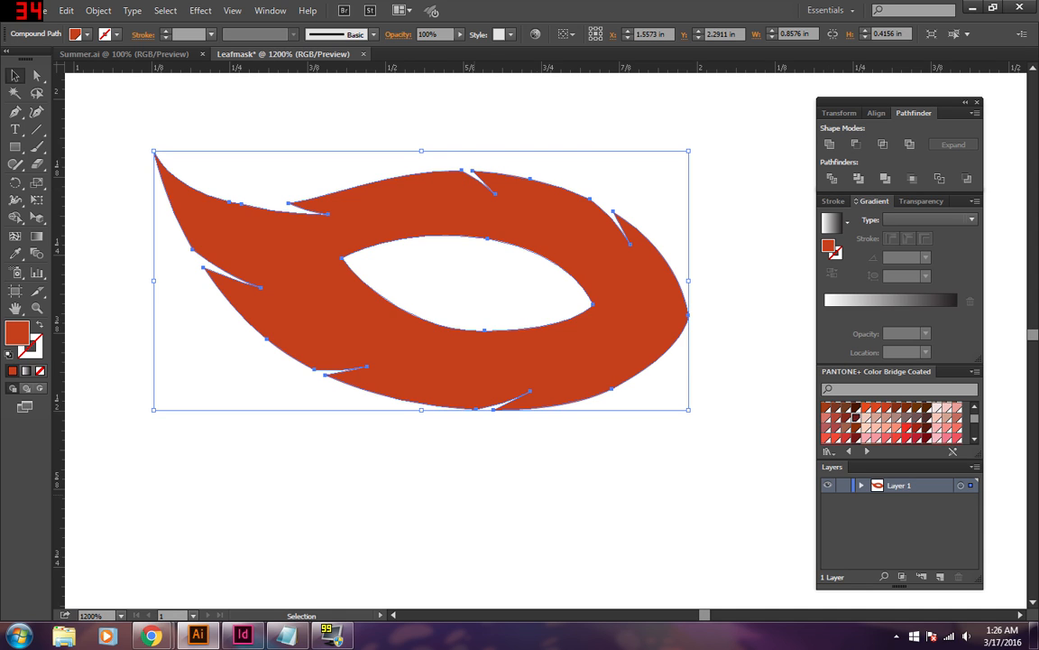
{"action": "key", "text": "ctrl+shift+a"}
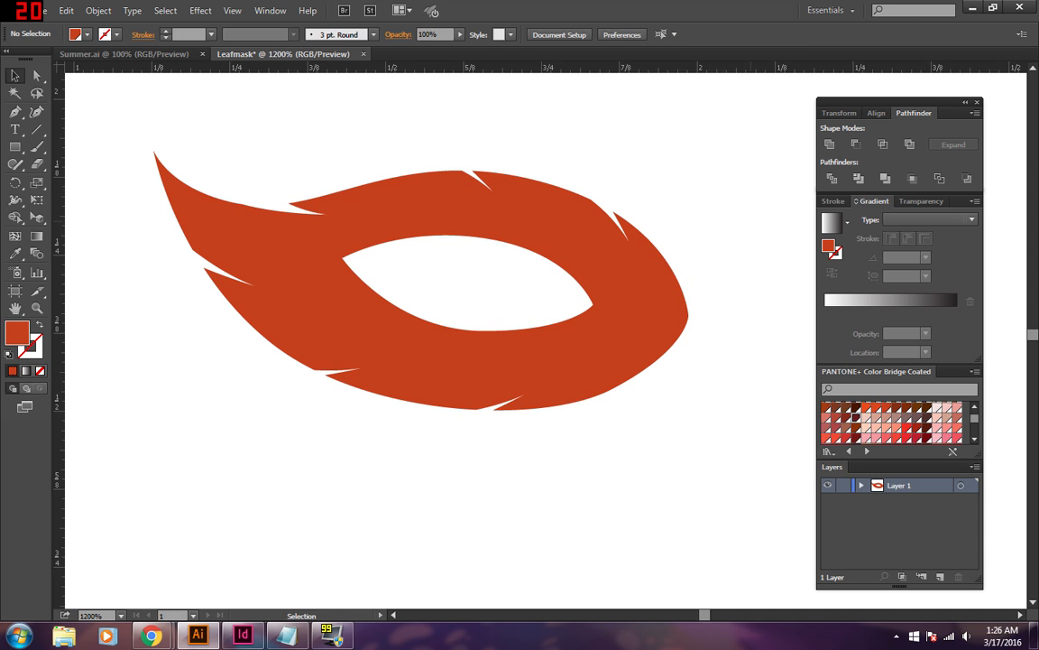
{"action": "left_click", "coordinate": [683, 312]}
{"action": "key", "text": "a"}
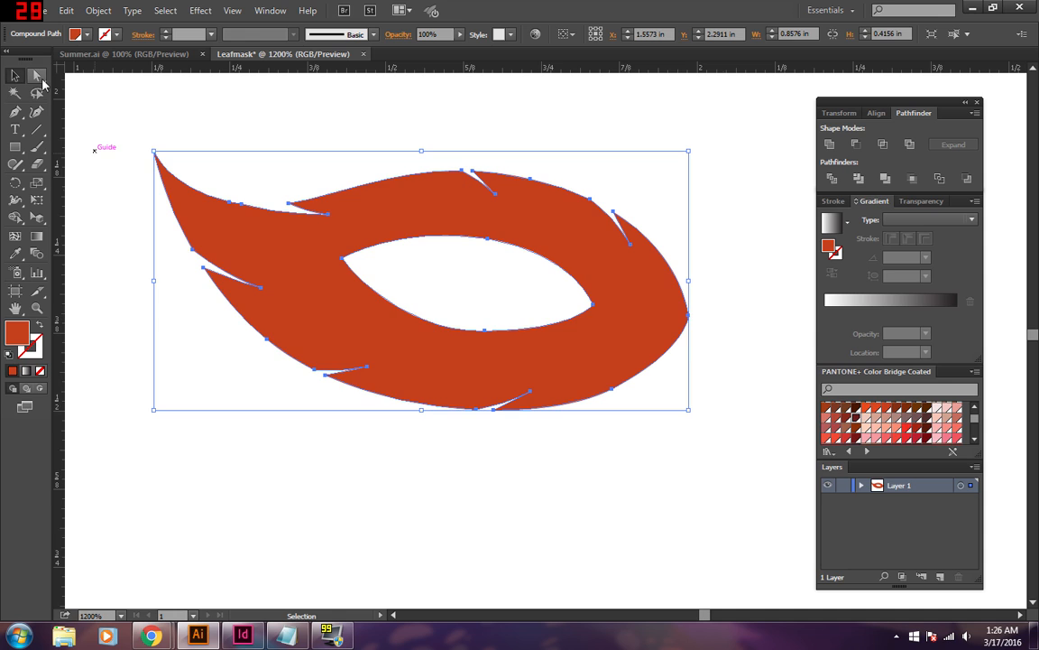
{"action": "key", "text": "v"}
{"action": "key", "text": "ctrl+shift+a"}
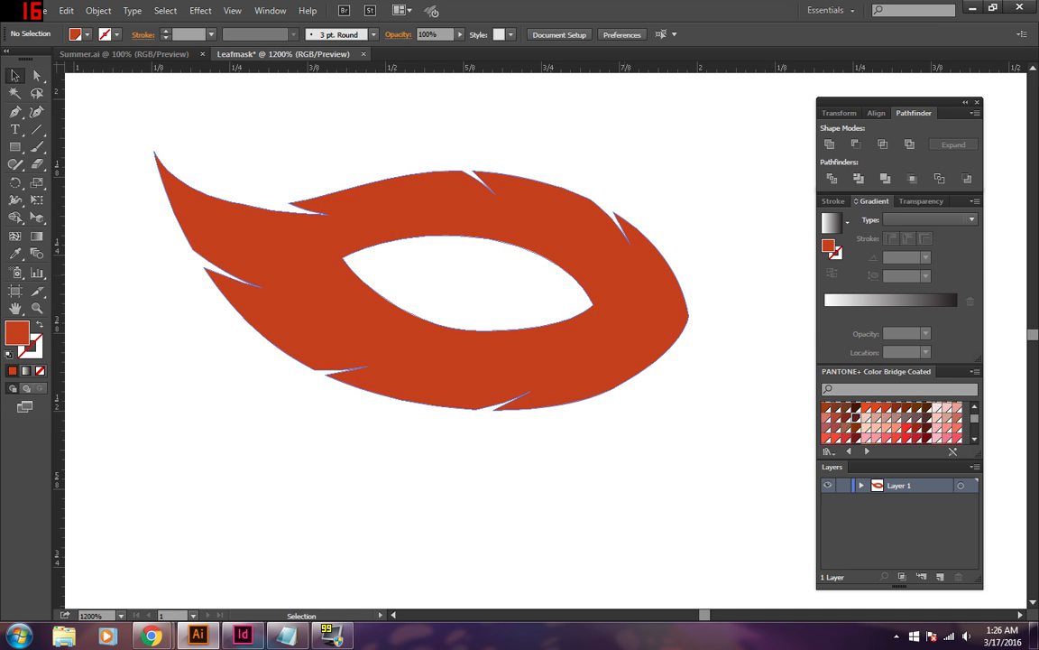
Move the notched leaf about 0.5 in left and slightly up to make room for its mirrored half.
{"action": "left_click", "coordinate": [366, 327]}
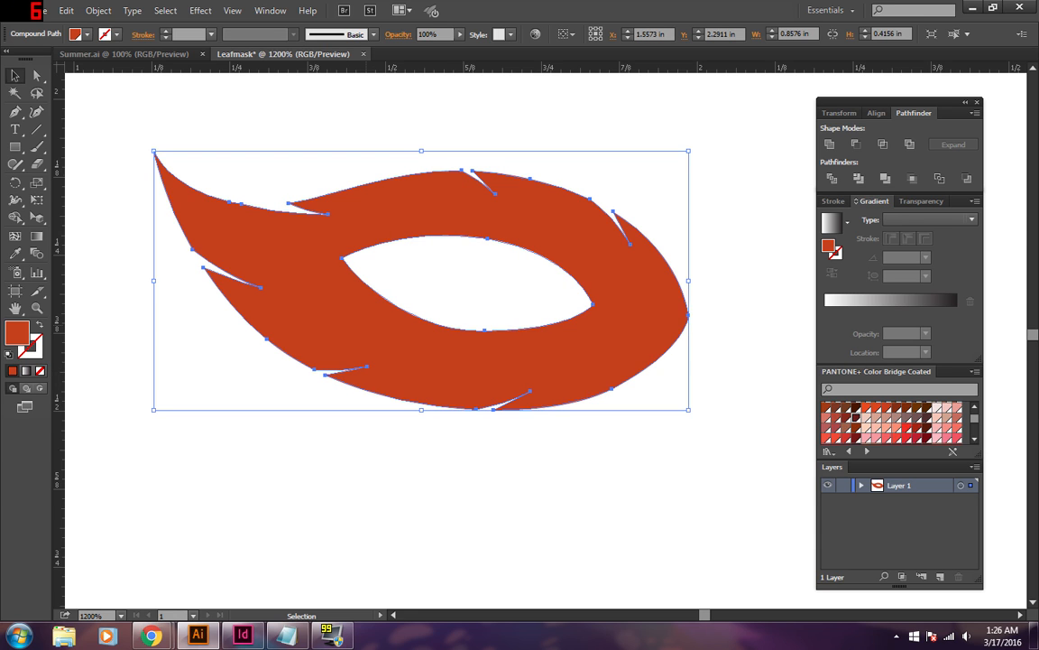
{"action": "key", "text": "ctrl+minus"}
{"action": "key", "text": "ctrl+minus"}
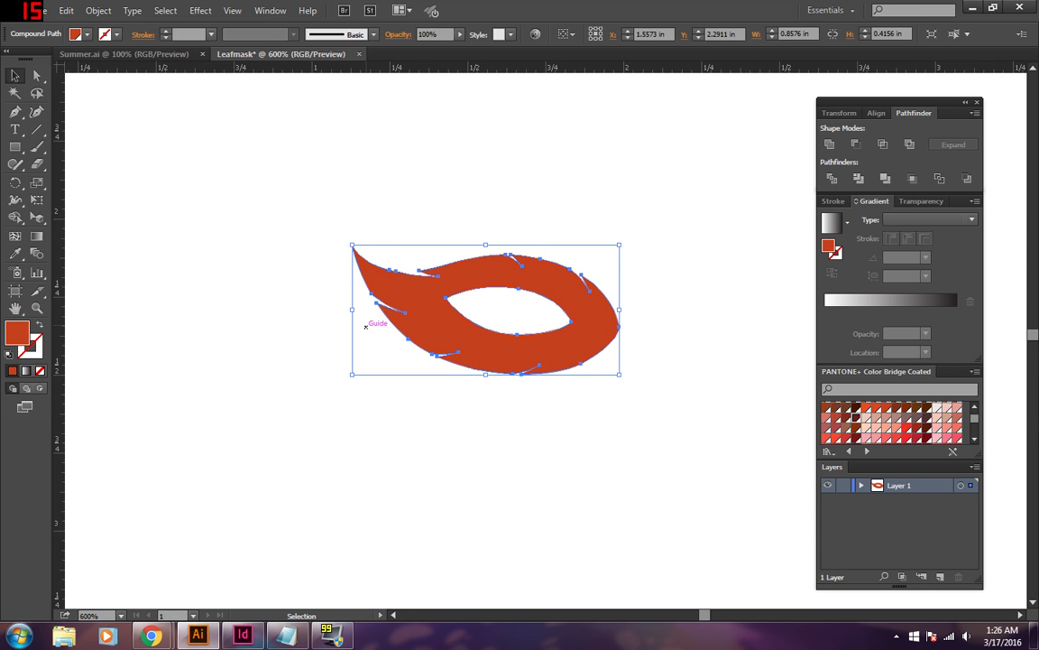
{"action": "left_click", "coordinate": [364, 335]}
{"action": "left_click_drag", "start_coordinate": [539, 348], "coordinate": [383, 321]}
Apply a Transform effect to the leaf with Reflect X and 1 copy, mirrored about the leaf's rounded end, with preview on.
{"action": "left_click", "coordinate": [98, 11]}
{"action": "mouse_move", "coordinate": [197, 35]}
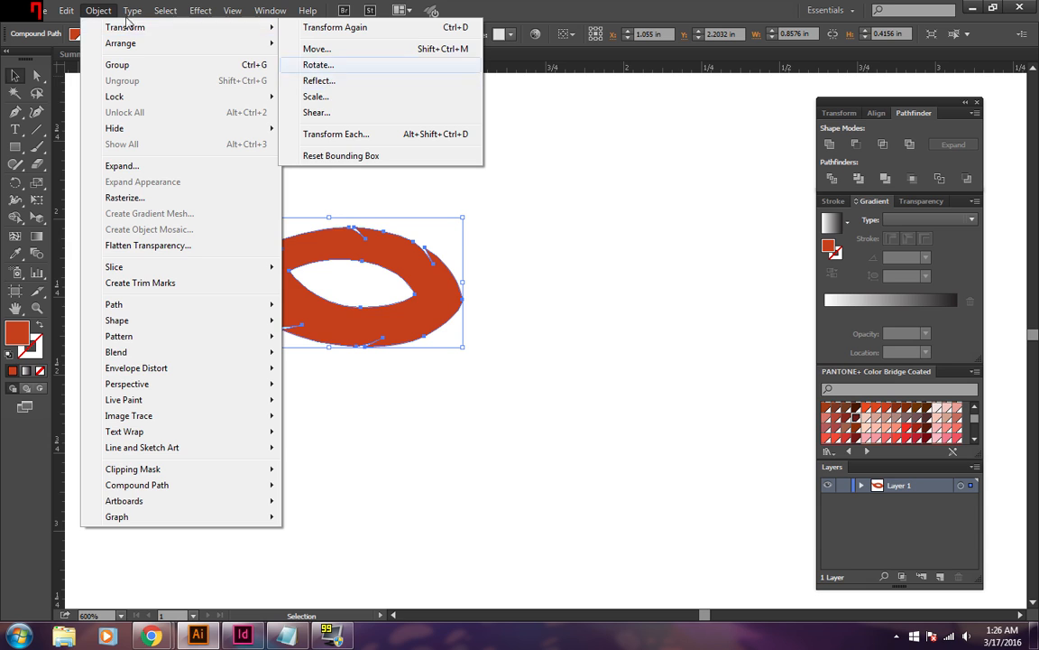
{"action": "left_click", "coordinate": [98, 11]}
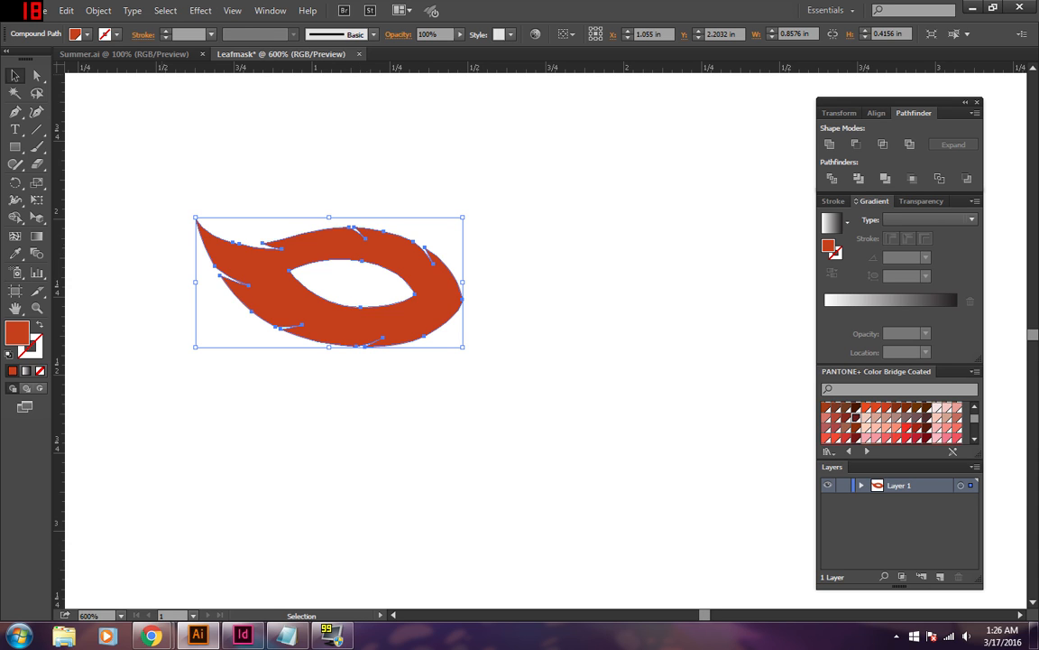
{"action": "left_click", "coordinate": [200, 11]}
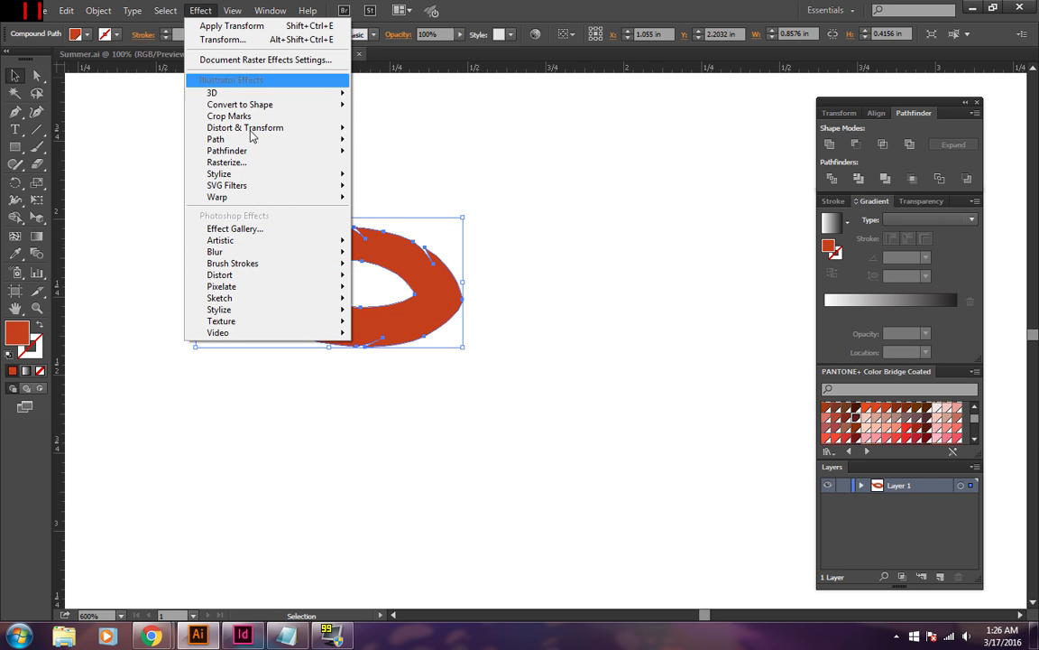
{"action": "mouse_move", "coordinate": [249, 129]}
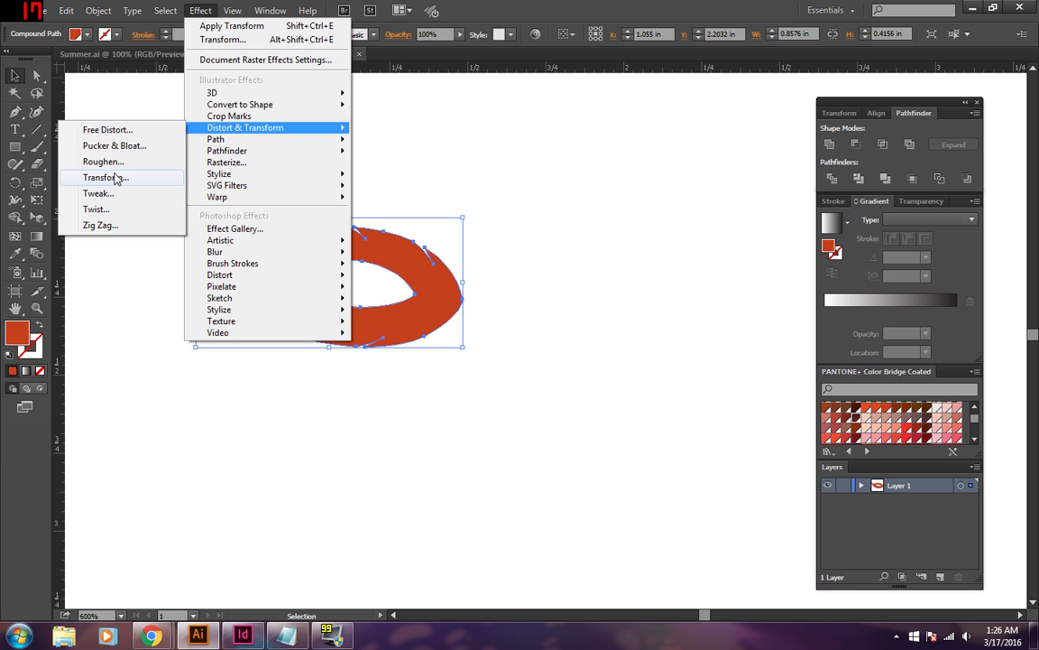
{"action": "left_click", "coordinate": [116, 179]}
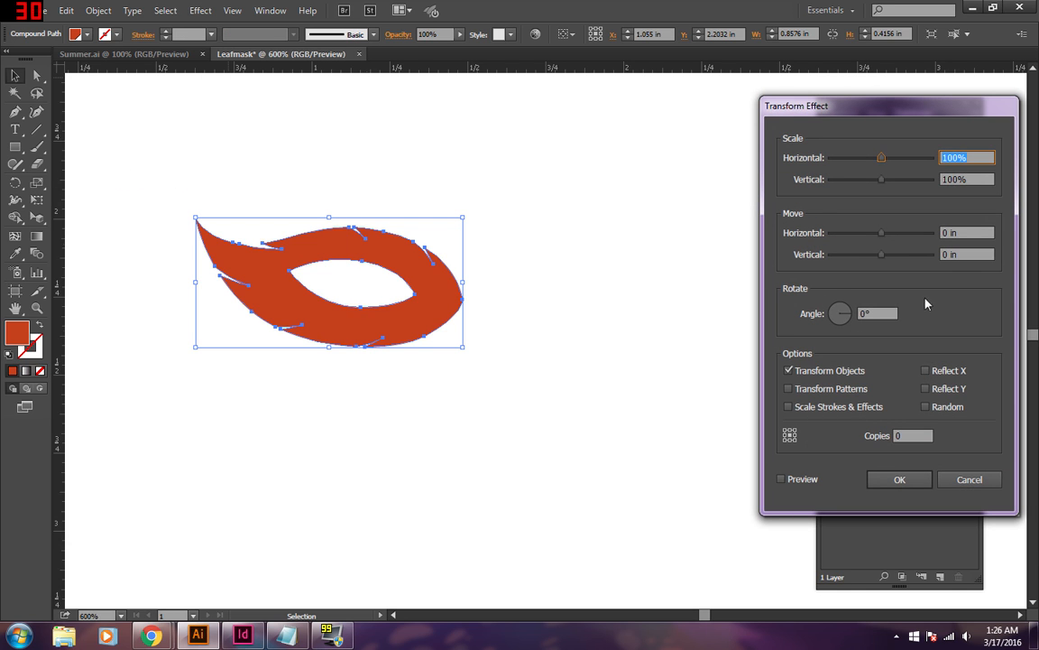
{"action": "left_click", "coordinate": [782, 479]}
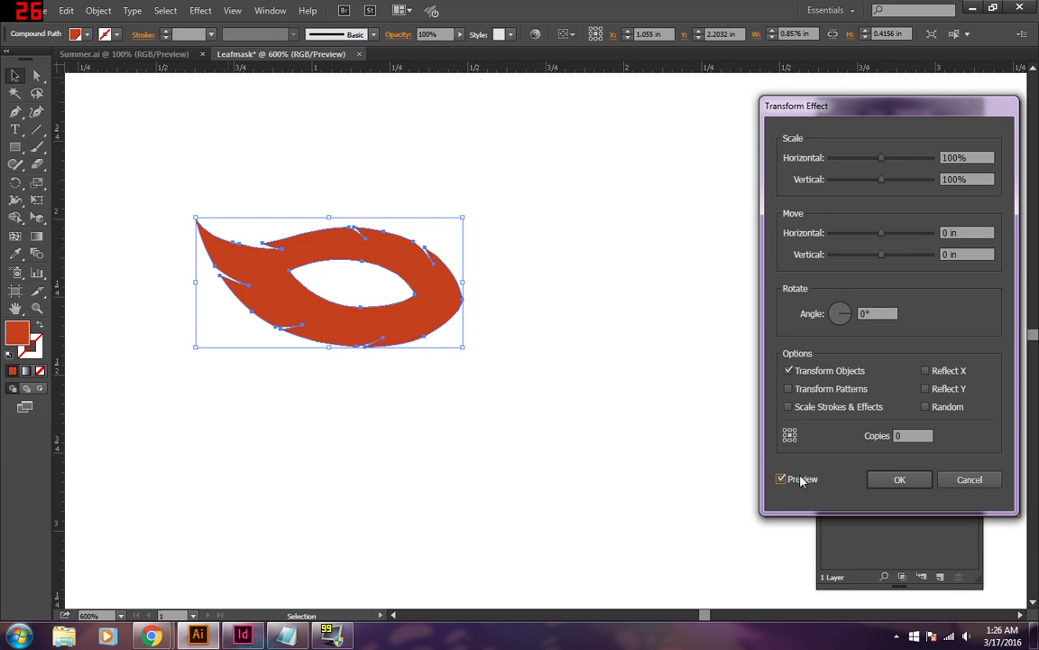
{"action": "key", "text": "Tab"}
{"action": "left_click", "coordinate": [925, 370]}
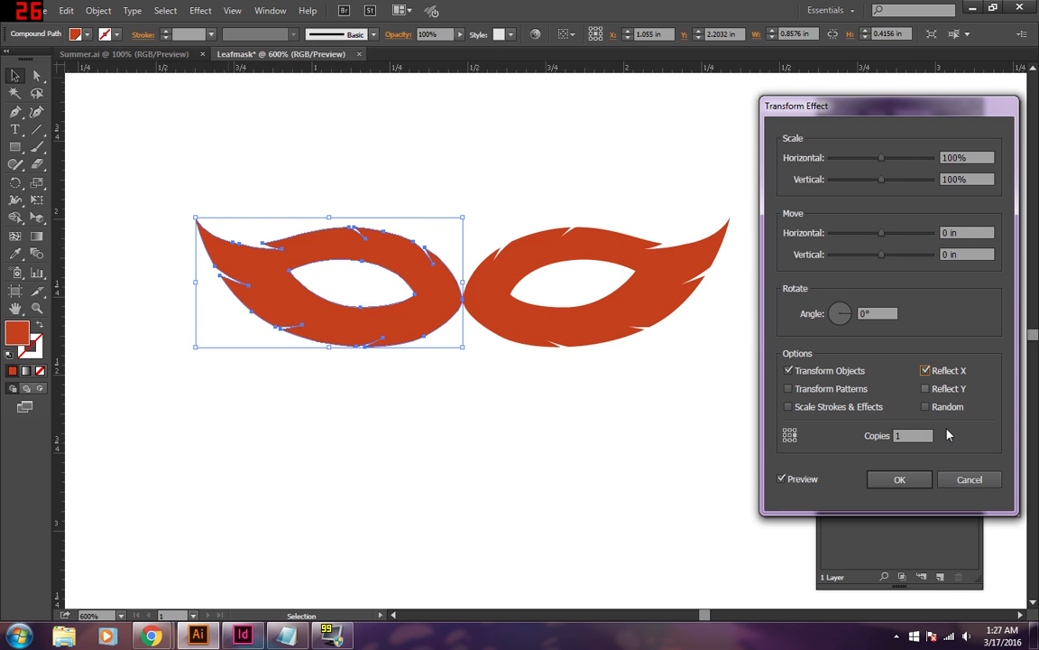
{"action": "left_click", "coordinate": [900, 479]}
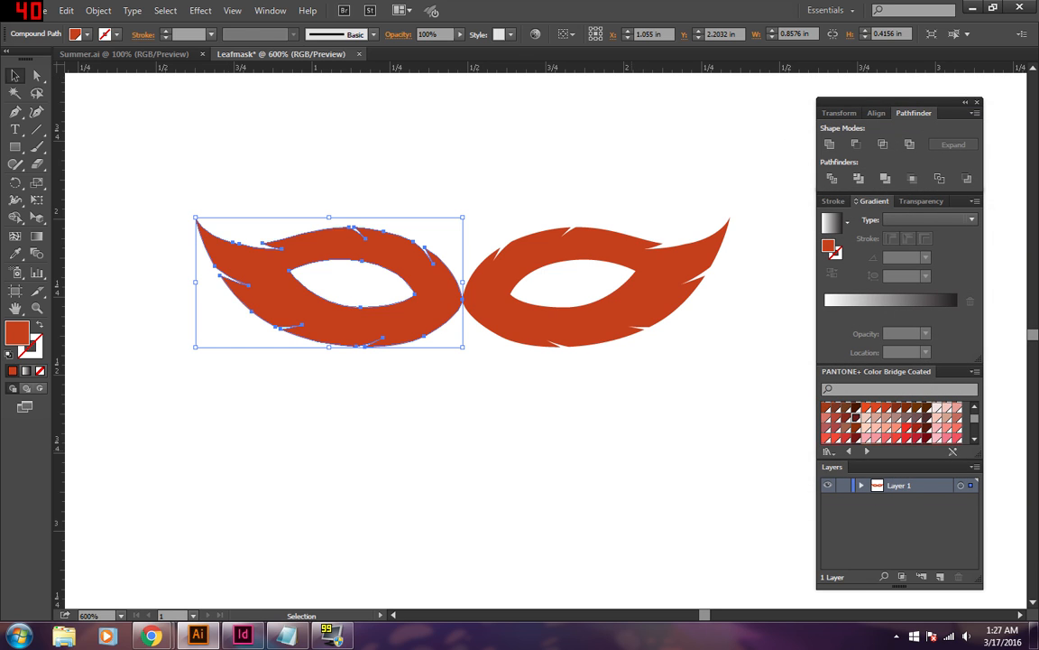
{"action": "key", "text": "ctrl+shift+a"}
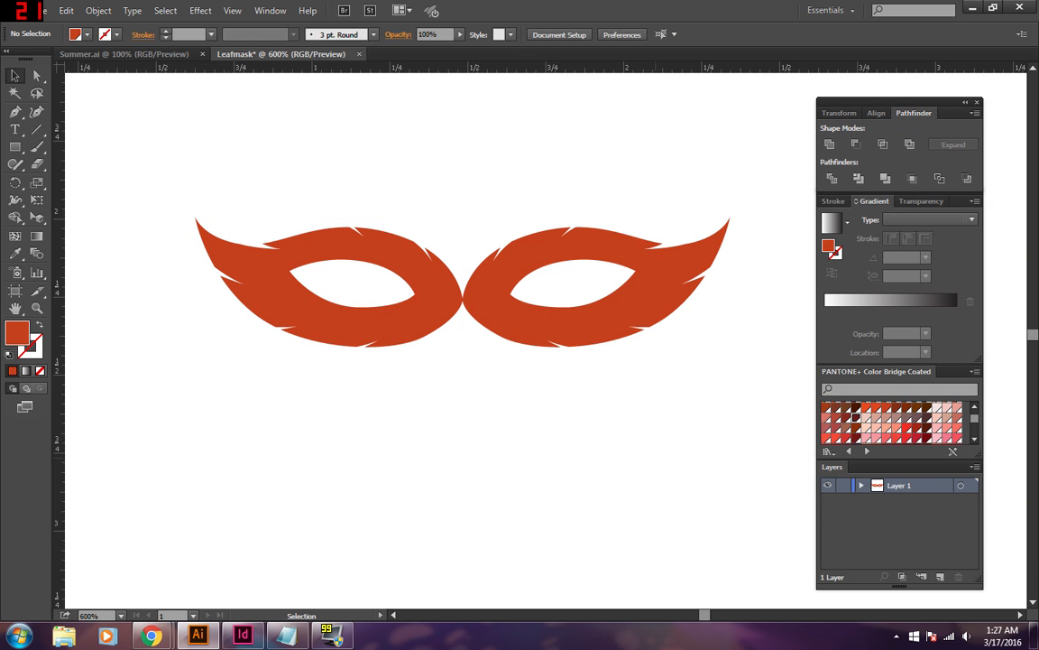
Expand the appearance of the mirrored leaf and combine the two halves with Unite.
{"action": "left_click", "coordinate": [361, 251]}
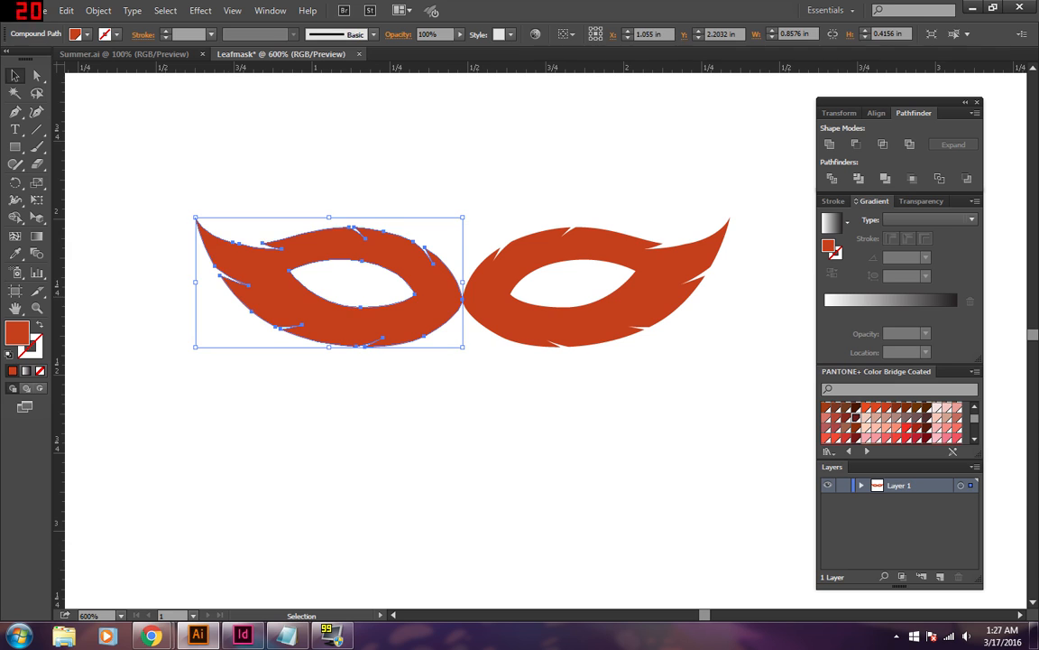
{"action": "left_click", "coordinate": [91, 11]}
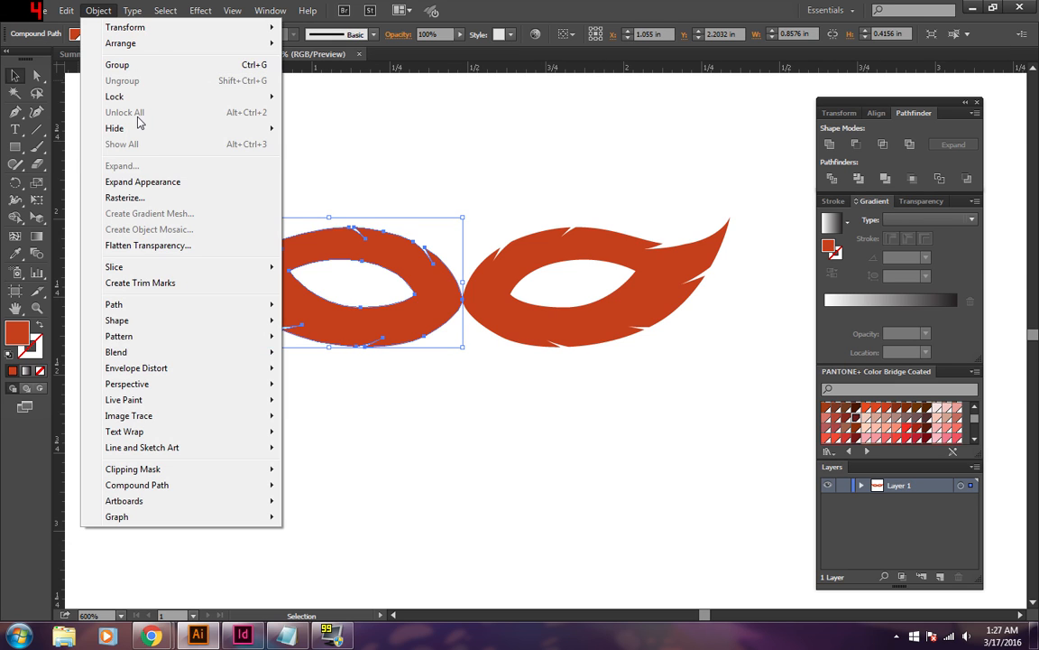
{"action": "left_click", "coordinate": [144, 179]}
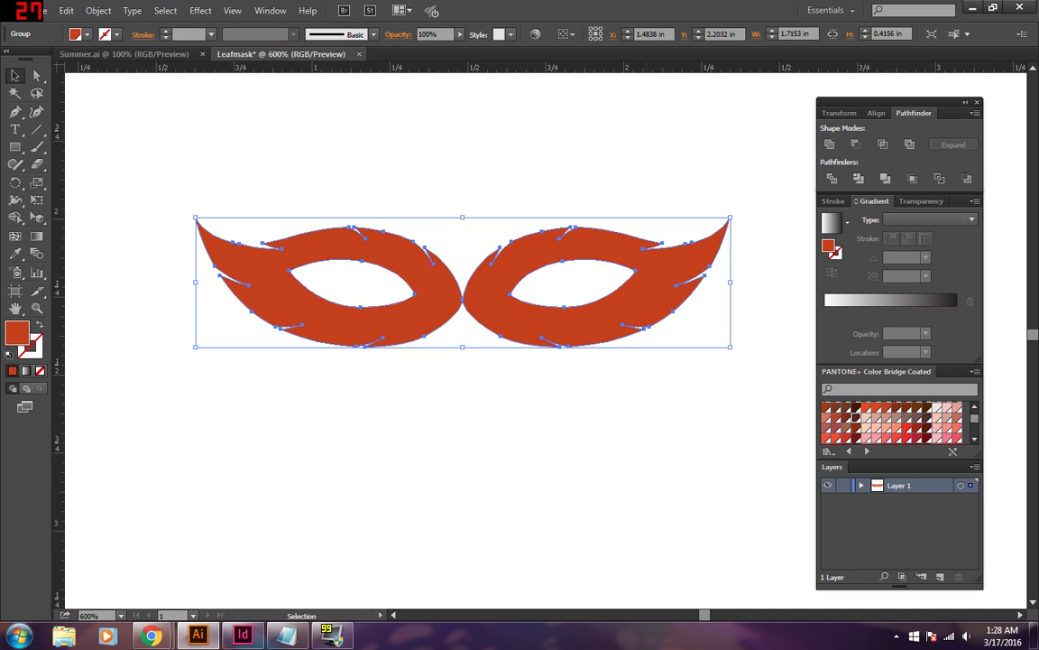
{"action": "left_click", "coordinate": [832, 145]}
{"action": "left_click", "coordinate": [739, 122]}
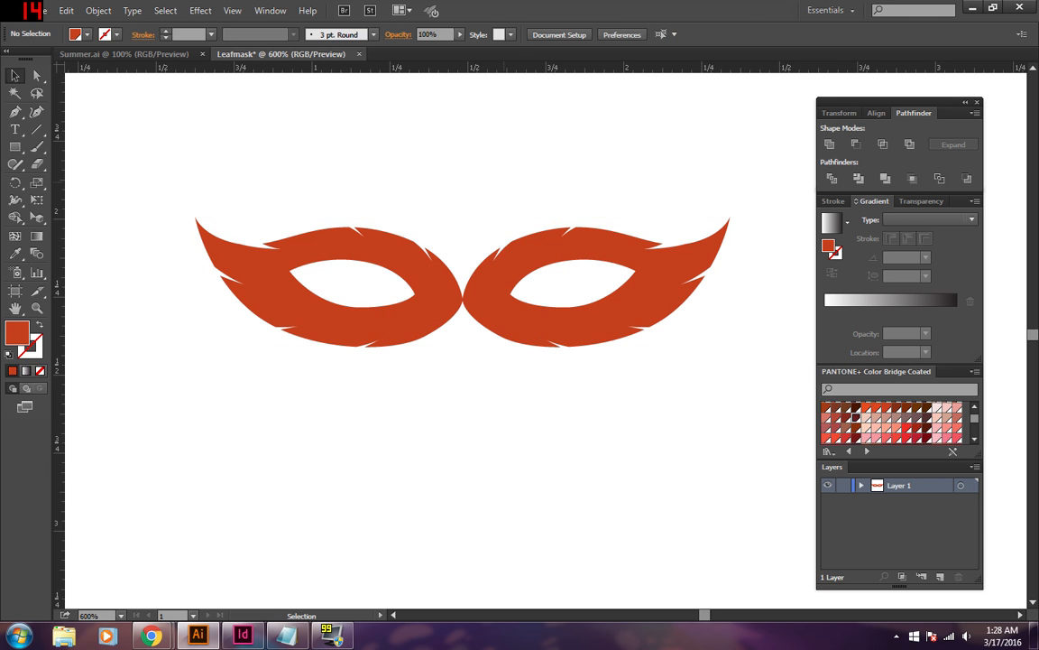
{"action": "key", "text": "ctrl+a"}
{"action": "left_click", "coordinate": [639, 195]}
Draw a closed bridge shape with the Pen tool over the point where the halves meet, with arched upper and lower edges.
{"action": "key", "text": "ctrl+="}
{"action": "key", "text": "ctrl+="}
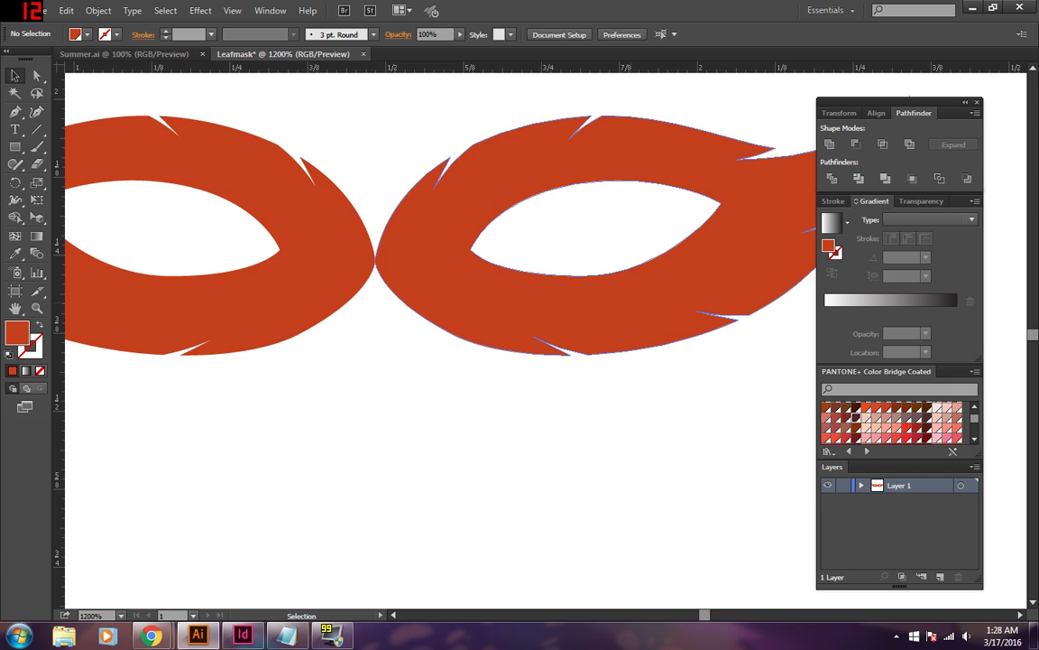
{"action": "key", "text": "p"}
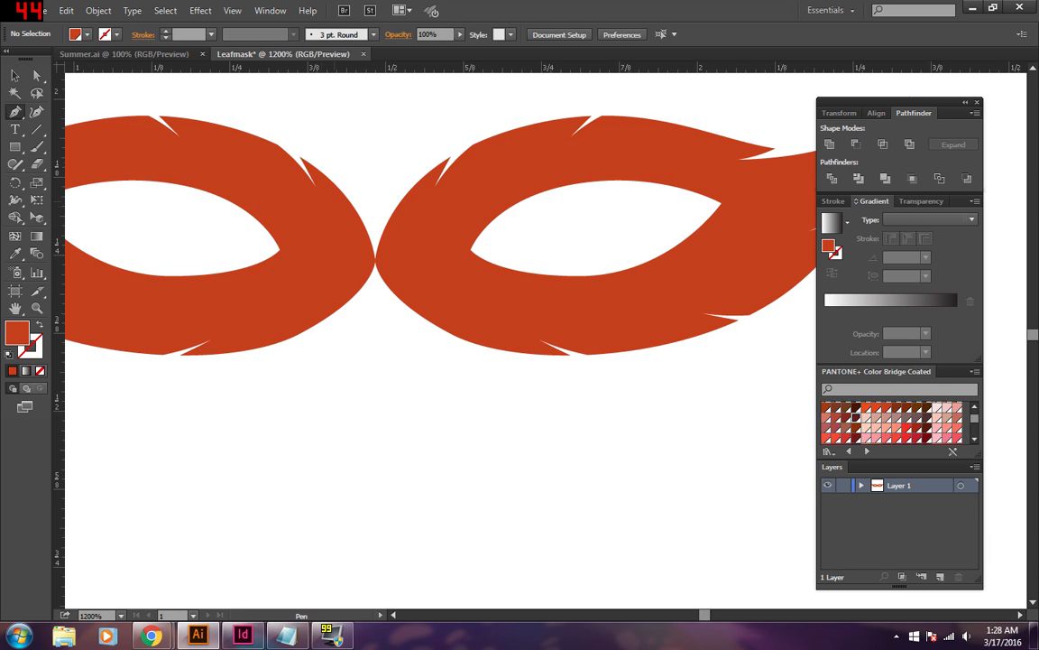
{"action": "left_click", "coordinate": [339, 211]}
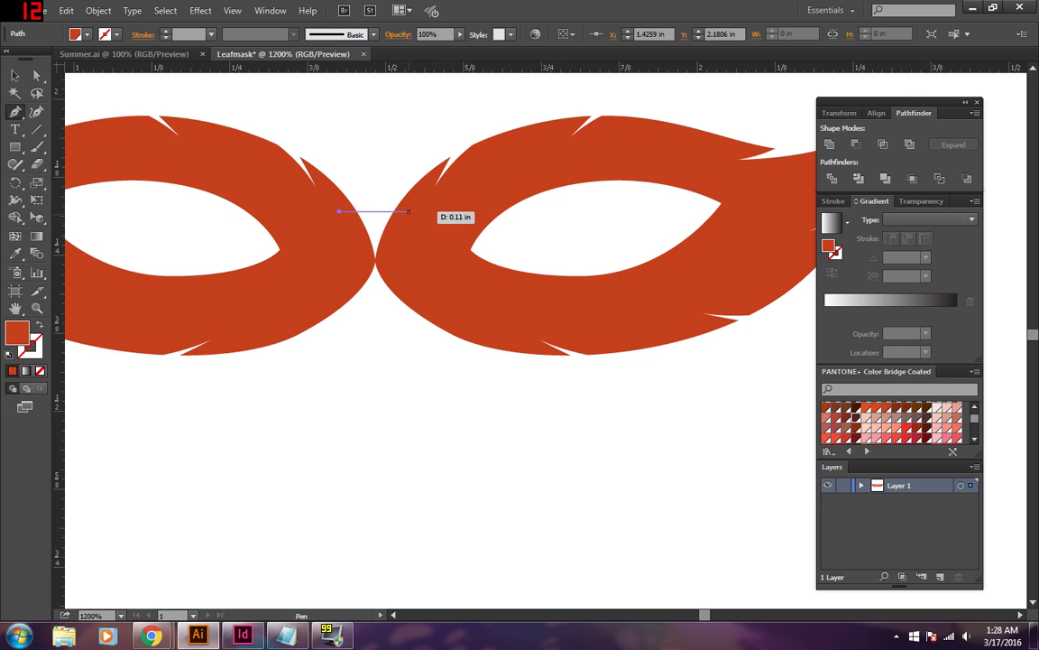
{"action": "left_click_drag", "start_coordinate": [418, 211], "coordinate": [465, 232]}
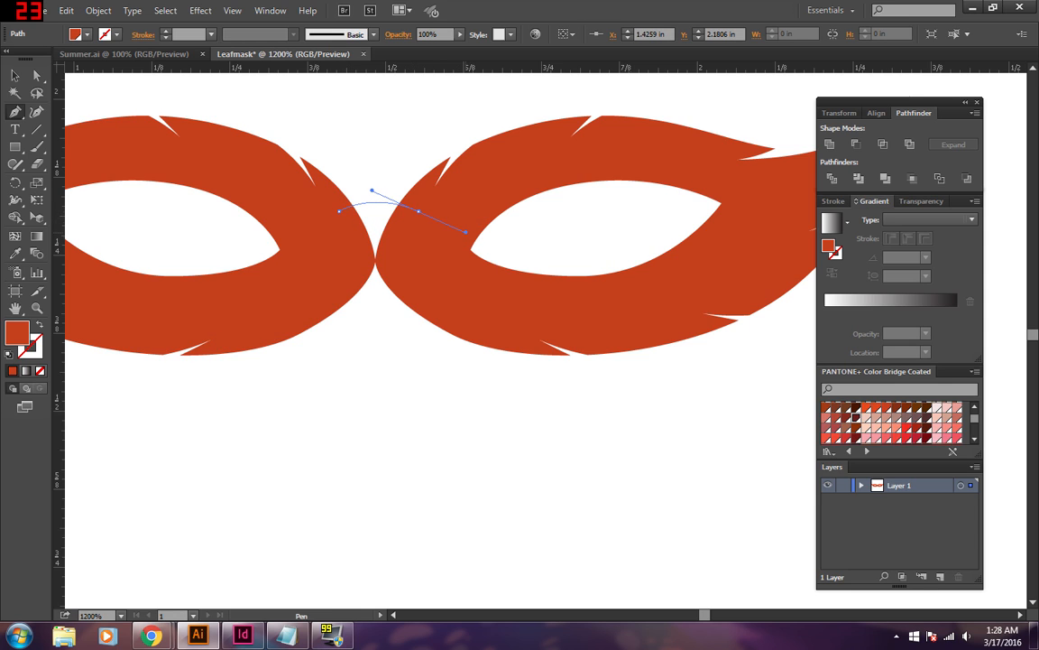
{"action": "left_click_drag", "start_coordinate": [418, 211], "coordinate": [282, 314]}
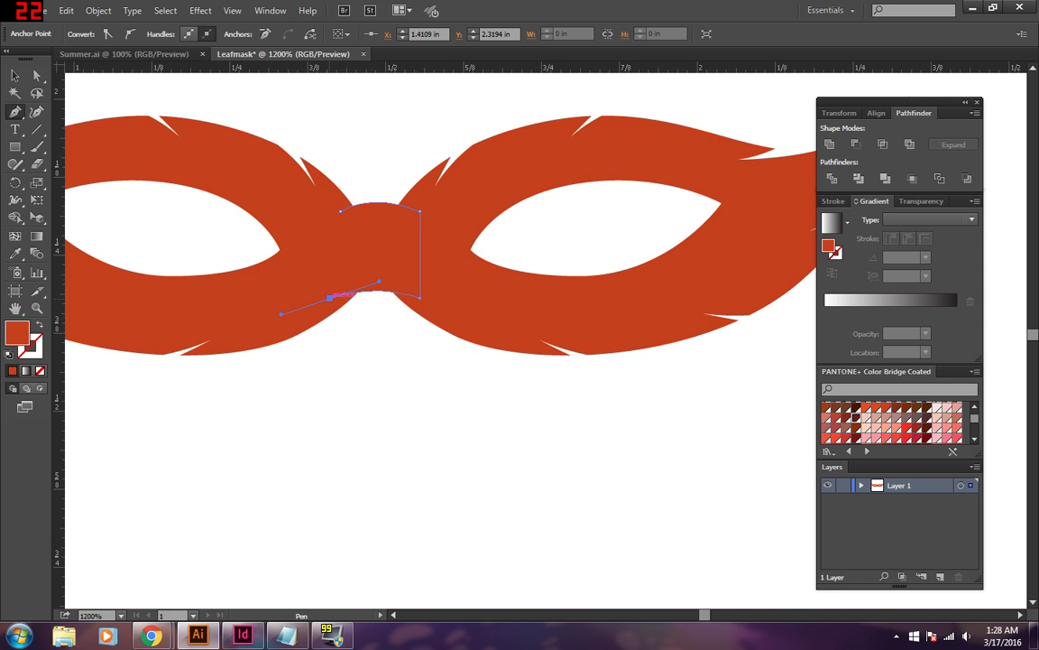
{"action": "left_click_drag", "start_coordinate": [341, 211], "coordinate": [368, 190]}
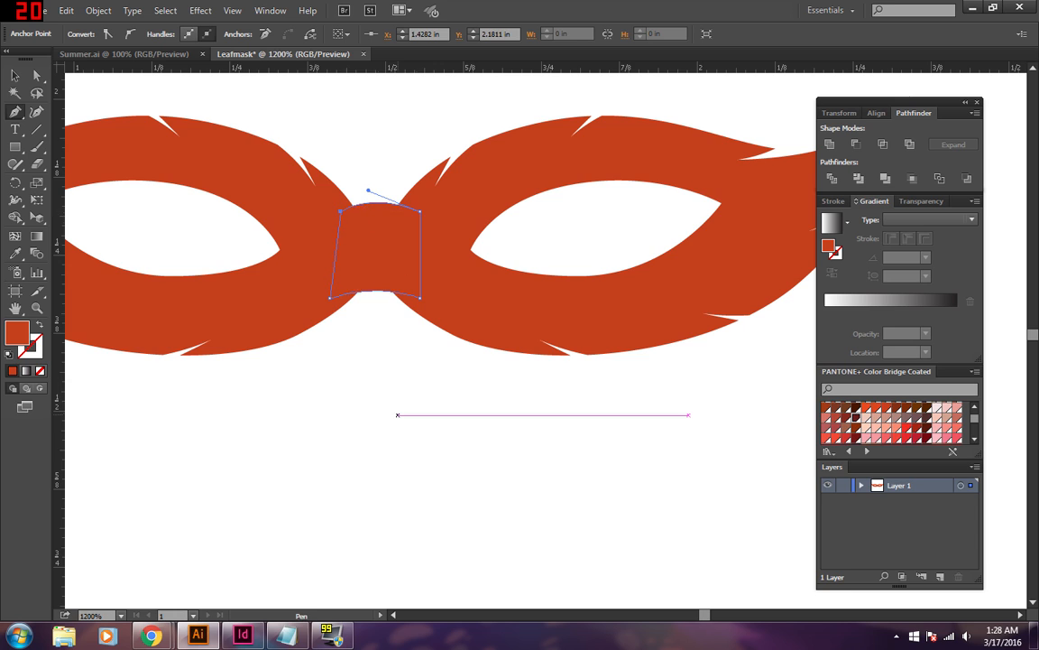
{"action": "key", "text": "v"}
{"action": "left_click", "coordinate": [290, 379]}
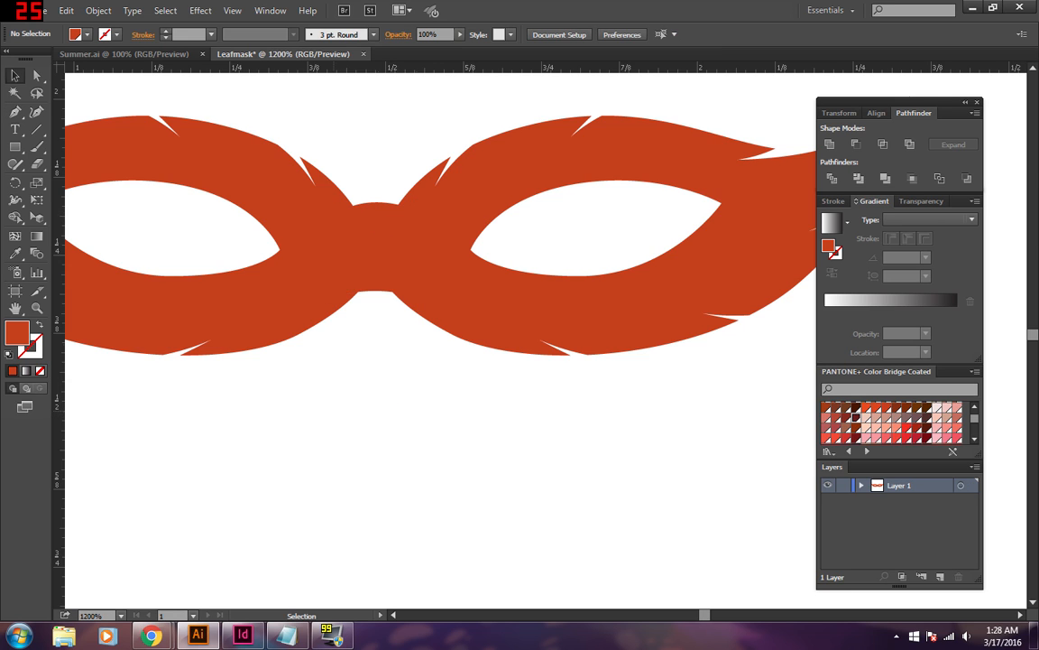
Select the bridge shape together with both mask halves and merge them into a single shape with Unite.
{"action": "key", "text": "ctrl+minus"}
{"action": "key", "text": "ctrl+minus"}
{"action": "key", "text": "ctrl+minus"}
{"action": "key", "text": "ctrl+minus"}
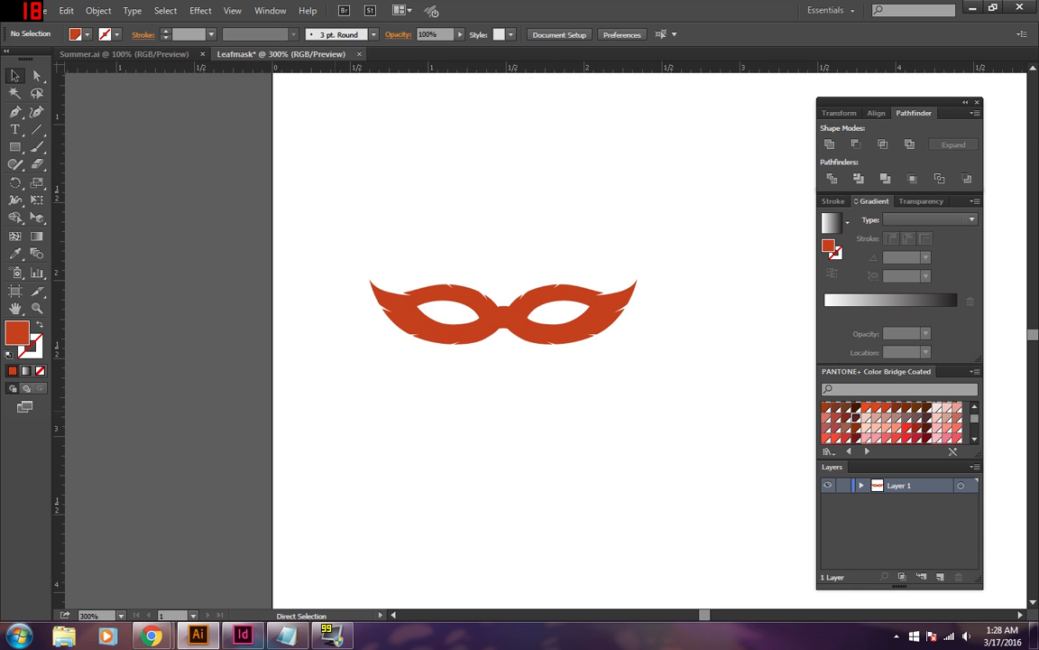
{"action": "key", "text": "ctrl+plus"}
{"action": "key", "text": "ctrl+plus"}
{"action": "key", "text": "ctrl+plus"}
{"action": "key", "text": "ctrl+plus"}
{"action": "key", "text": "ctrl+plus"}
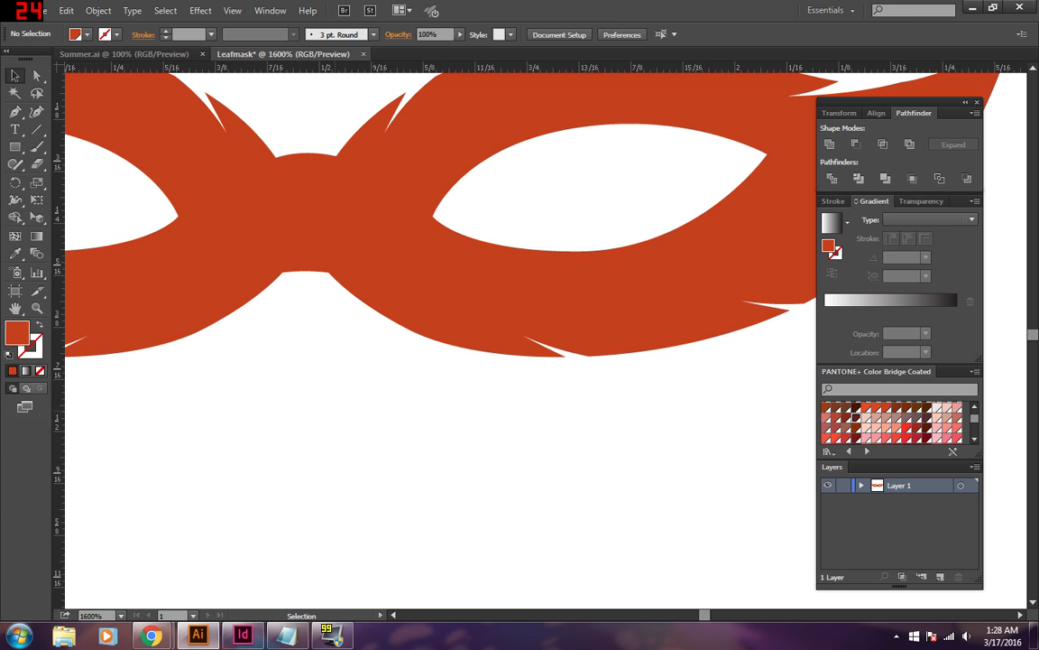
{"action": "left_click", "coordinate": [305, 217]}
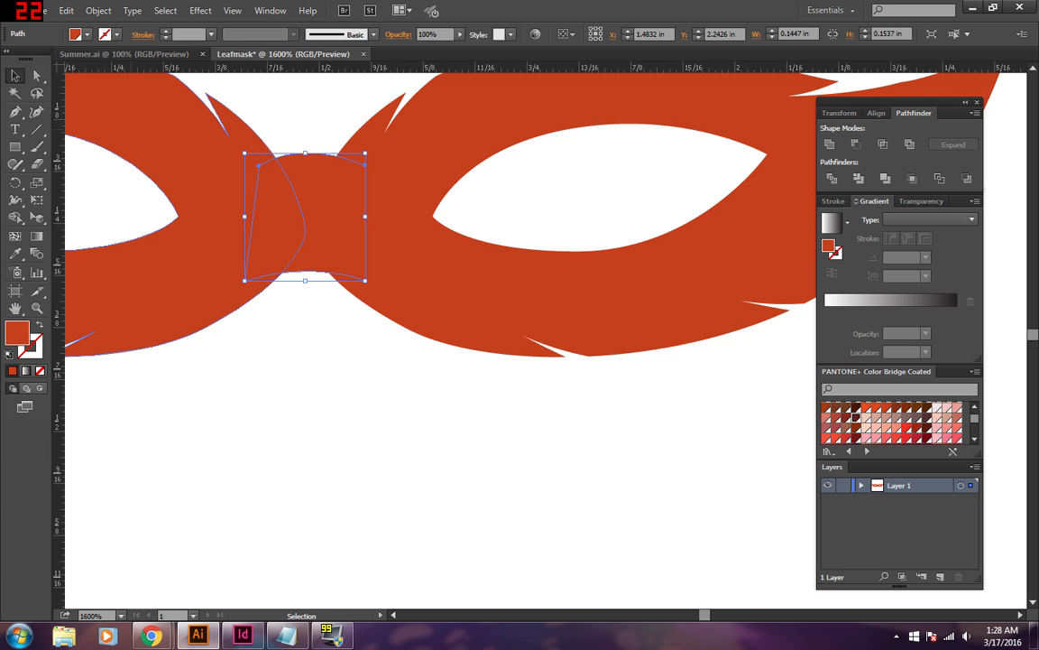
{"action": "key", "text": "a"}
{"action": "key", "text": "ctrl+minus"}
{"action": "key", "text": "v"}
{"action": "left_click", "coordinate": [465, 298], "text": "shift"}
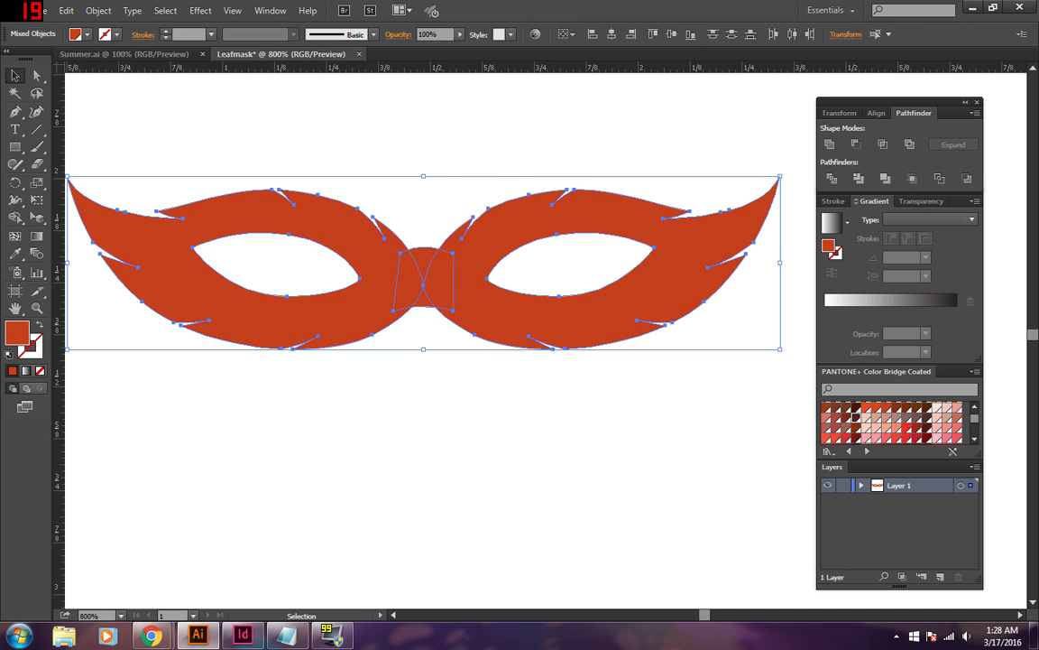
{"action": "left_click", "coordinate": [831, 144]}
{"action": "left_click", "coordinate": [742, 123]}
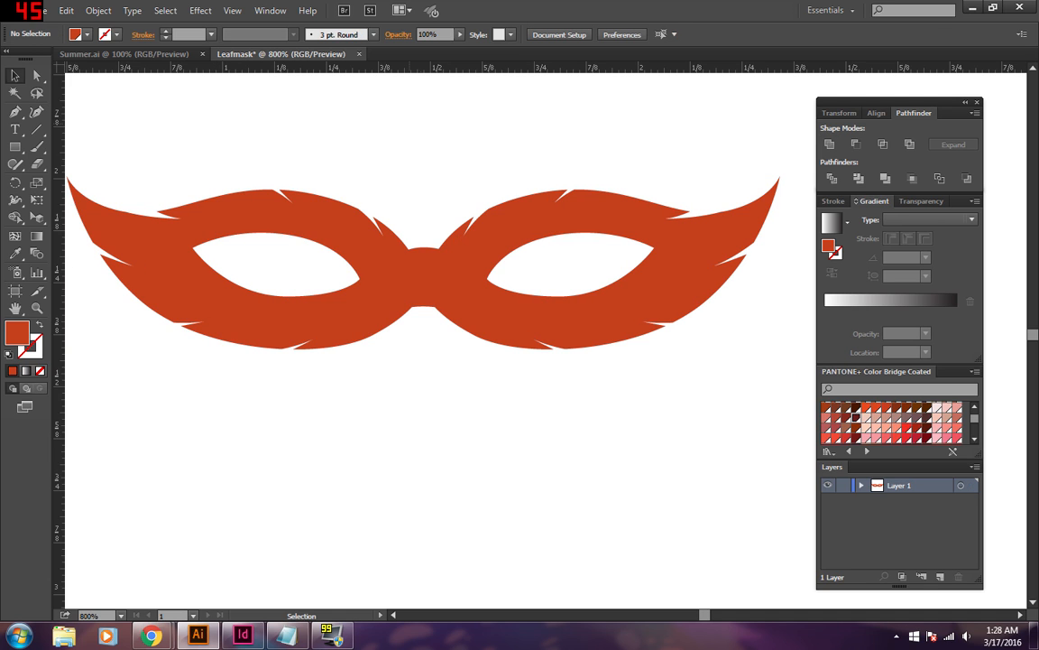
Fill the whole mask with a medium leaf green from the PANTONE+ Color Bridge Coated swatches.
{"action": "key", "text": "ctrl+minus"}
{"action": "key", "text": "ctrl+minus"}
{"action": "key", "text": "ctrl+a"}
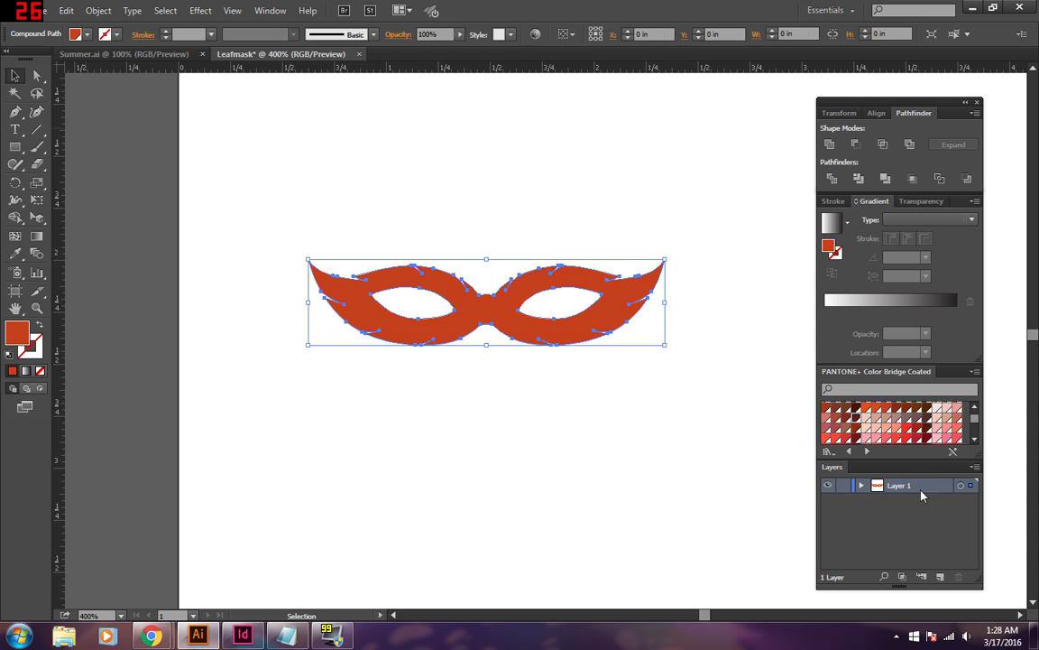
{"action": "scroll", "coordinate": [918, 421], "scroll_direction": "down", "scroll_amount": 2}
{"action": "scroll", "coordinate": [919, 421], "scroll_direction": "down", "scroll_amount": 5}
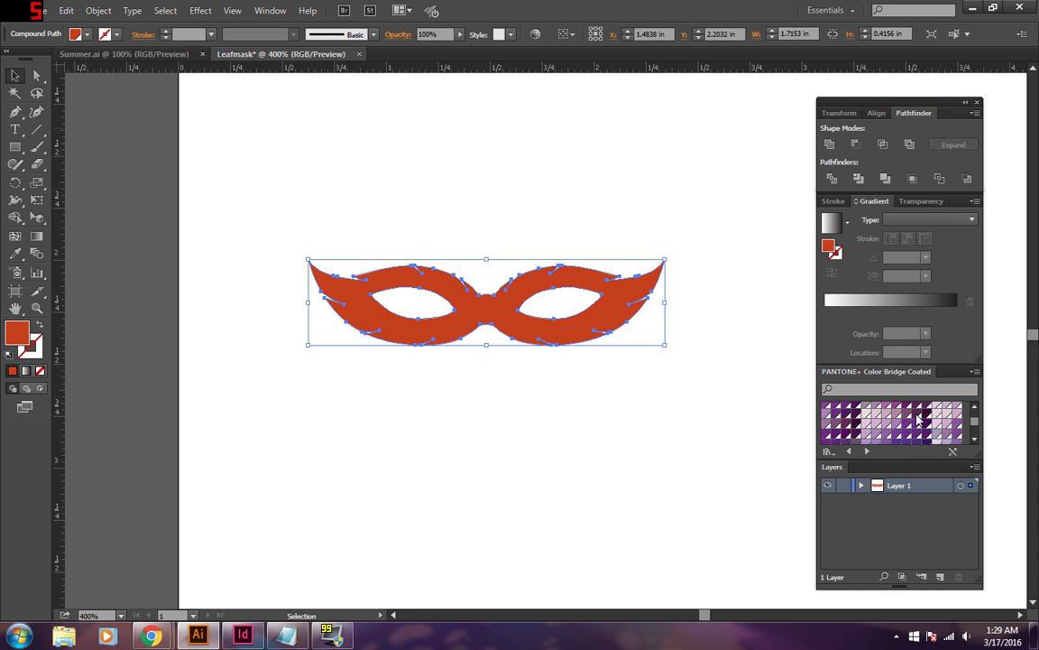
{"action": "scroll", "coordinate": [898, 420], "scroll_direction": "down", "scroll_amount": 2}
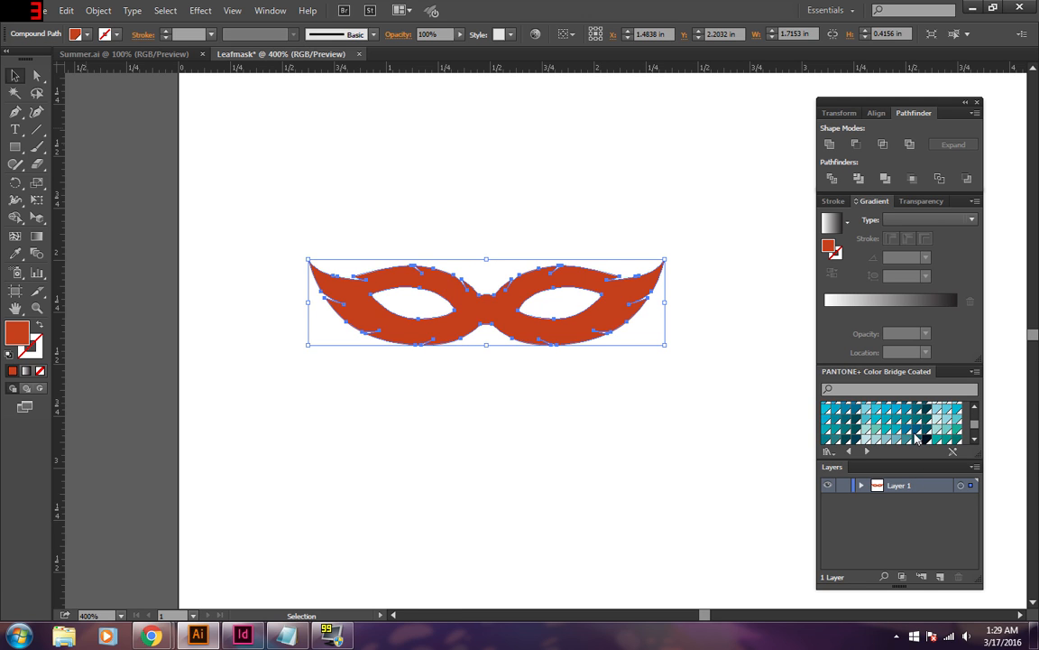
{"action": "left_click", "coordinate": [921, 435]}
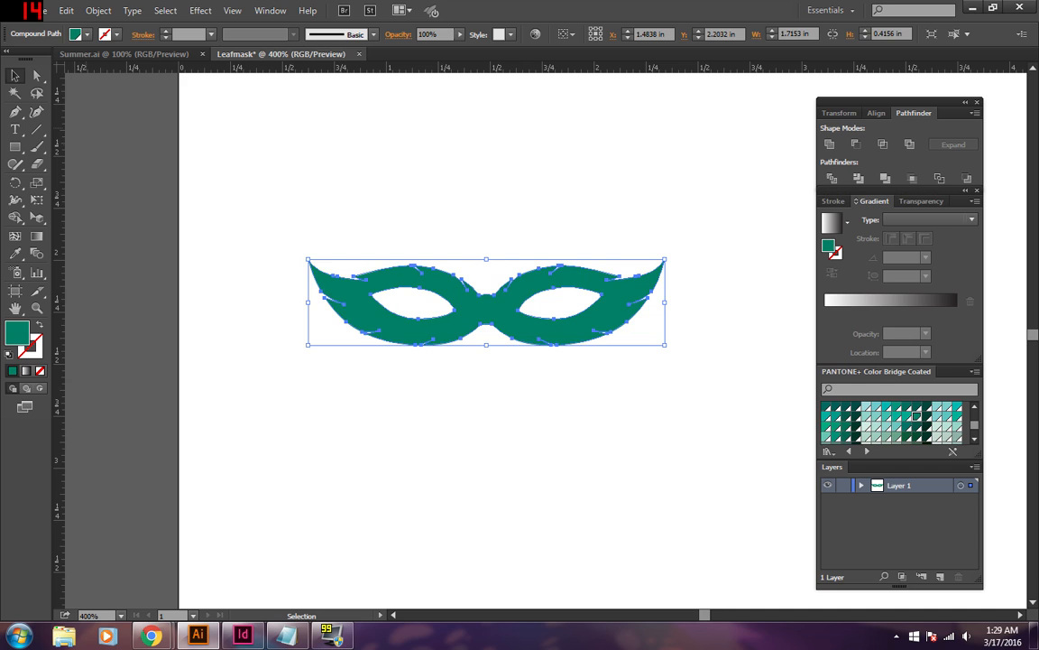
{"action": "scroll", "coordinate": [918, 420], "scroll_direction": "down", "scroll_amount": 3}
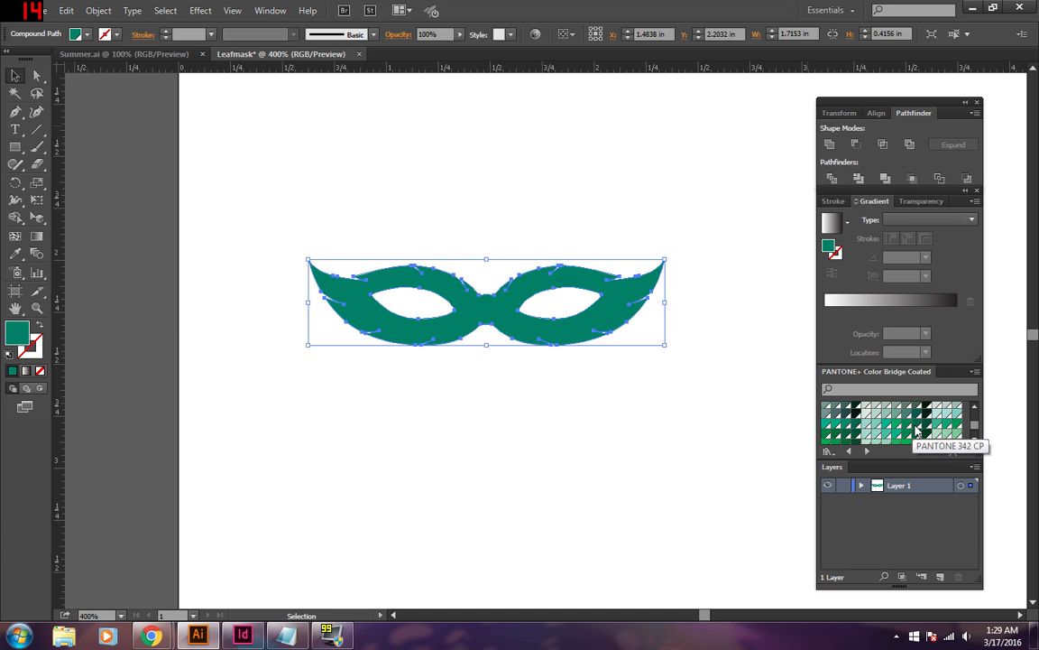
{"action": "scroll", "coordinate": [917, 433], "scroll_direction": "down", "scroll_amount": 3}
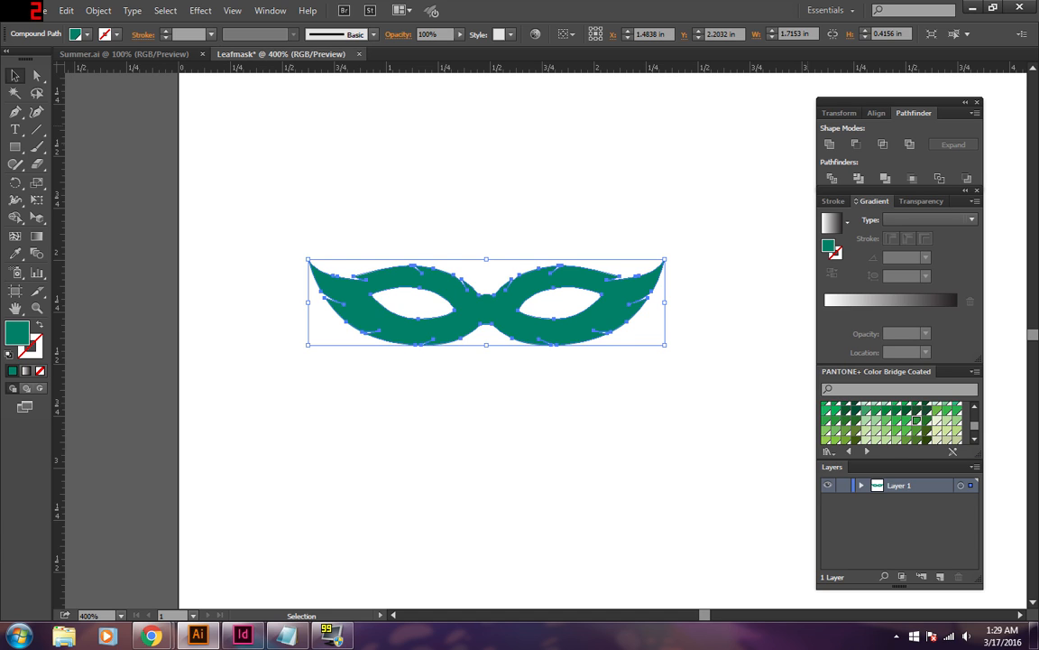
{"action": "left_click", "coordinate": [917, 421]}
{"action": "left_click", "coordinate": [727, 436]}
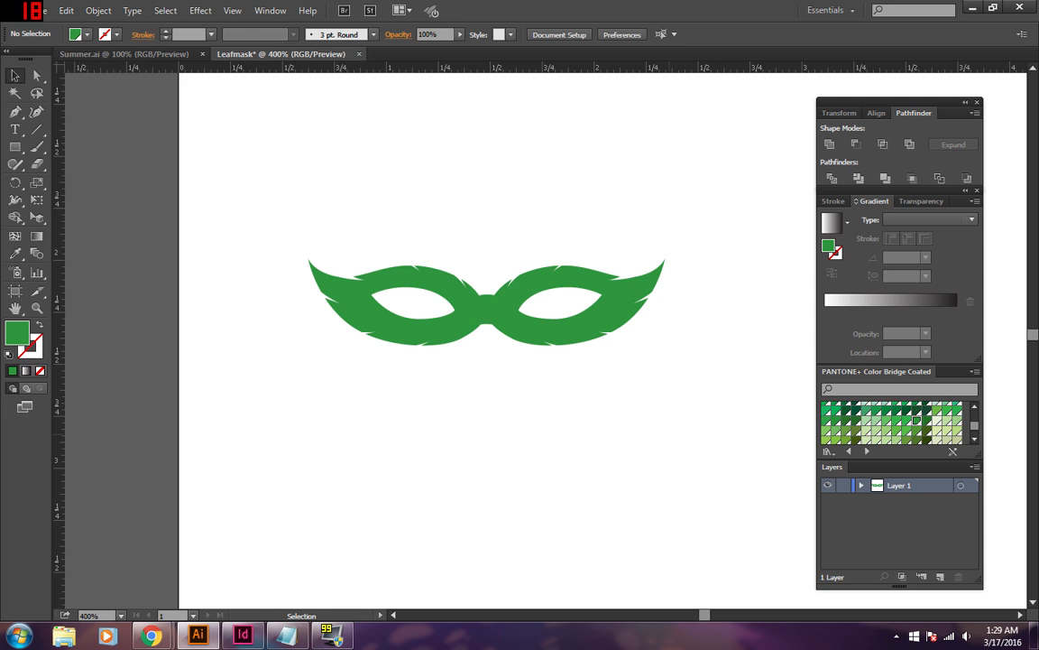
Move the green mask about 0.2 in left and 0.6 in up on the artboard.
{"action": "left_click_drag", "start_coordinate": [528, 282], "coordinate": [484, 153]}
{"action": "scroll", "coordinate": [483, 226], "scroll_direction": "up", "scroll_amount": 9}
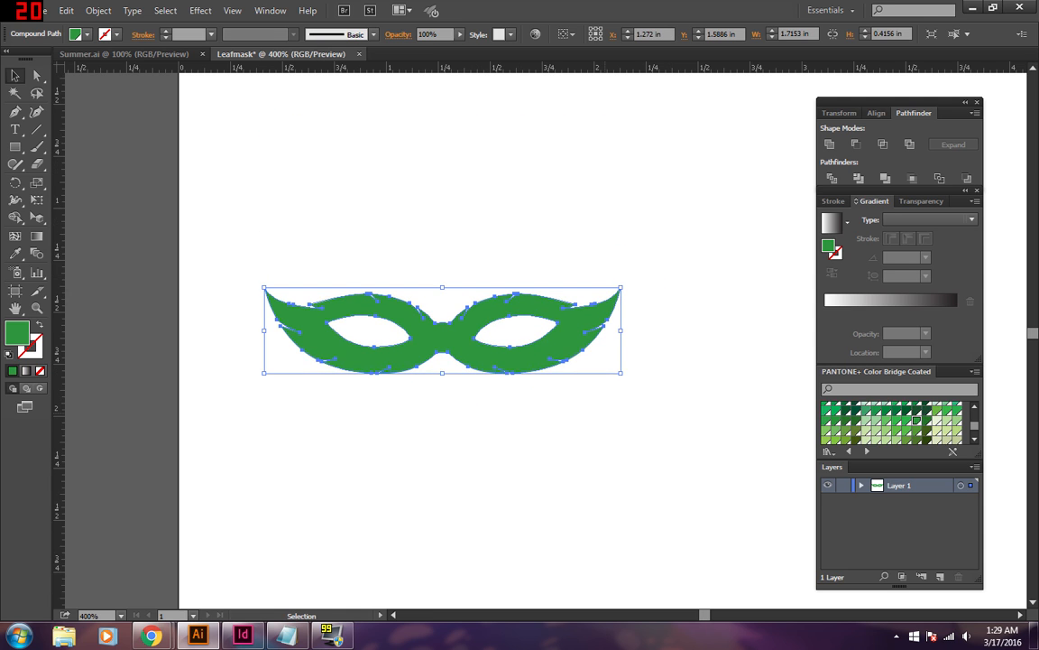
Draw a closed triangle about 0.81 in wide and 0.41 in high with the Pen tool above the mask.
{"action": "key", "text": "ctrl+shift+a"}
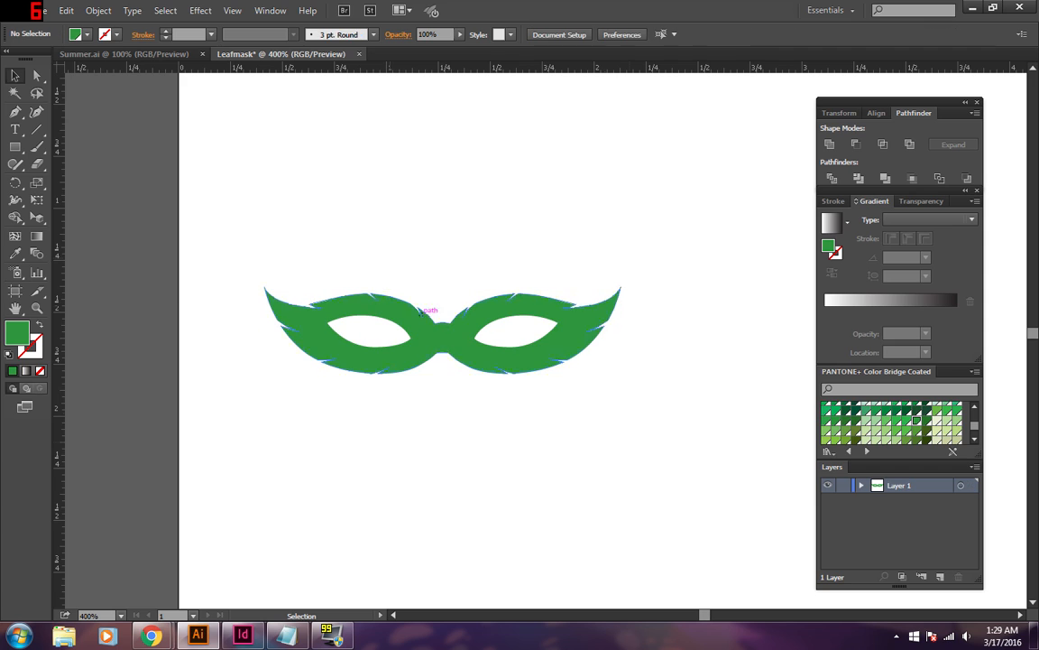
{"action": "left_click", "coordinate": [16, 112]}
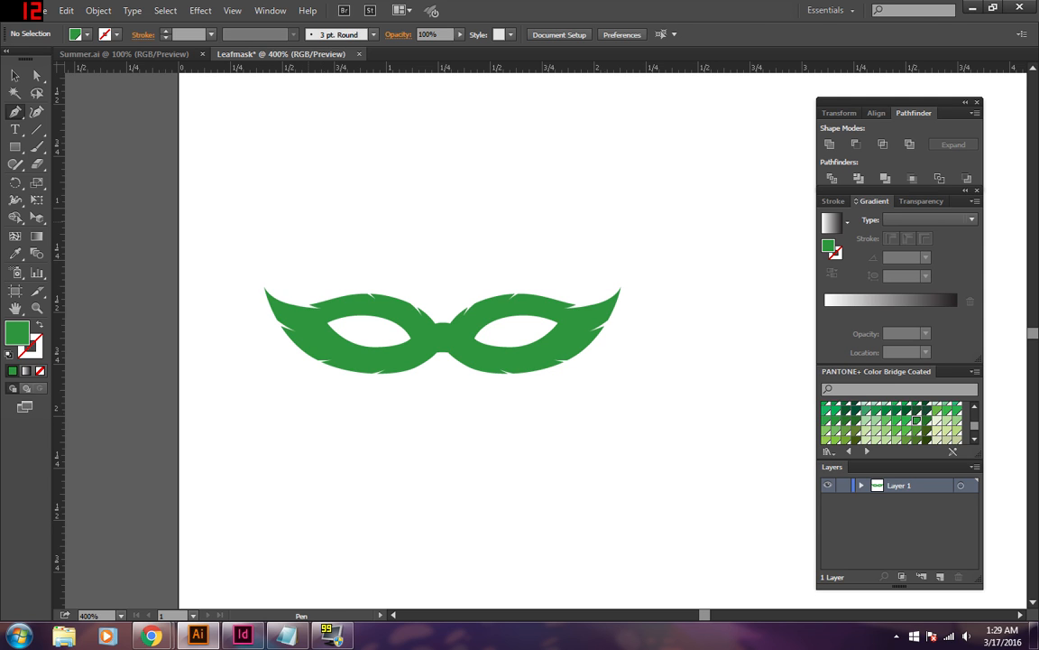
{"action": "left_click", "coordinate": [308, 220]}
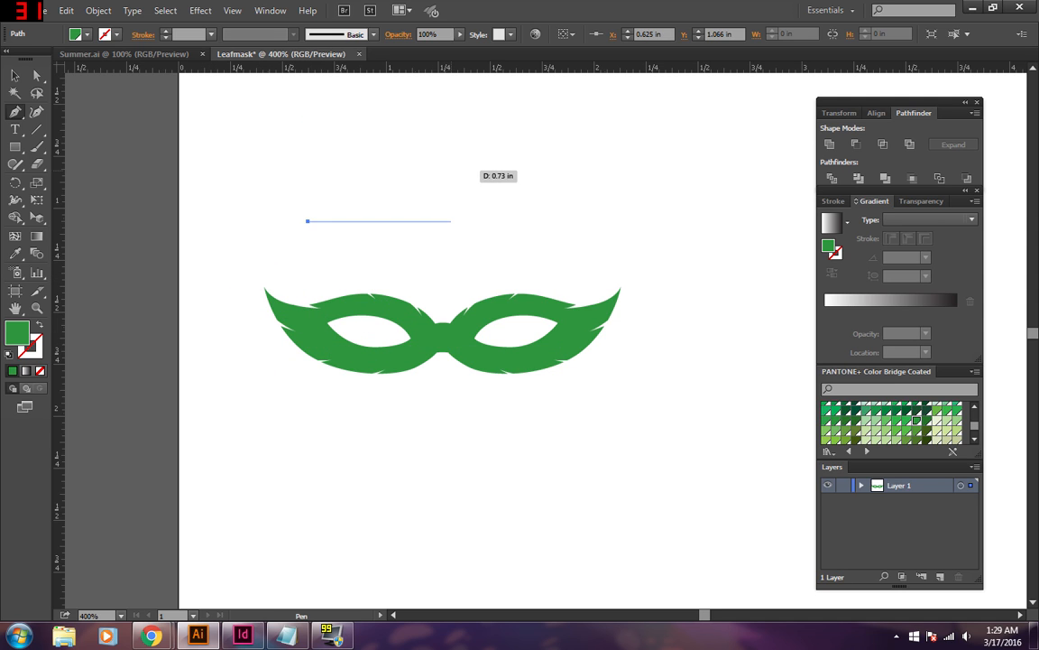
{"action": "left_click", "coordinate": [393, 137]}
{"action": "left_click", "coordinate": [479, 222]}
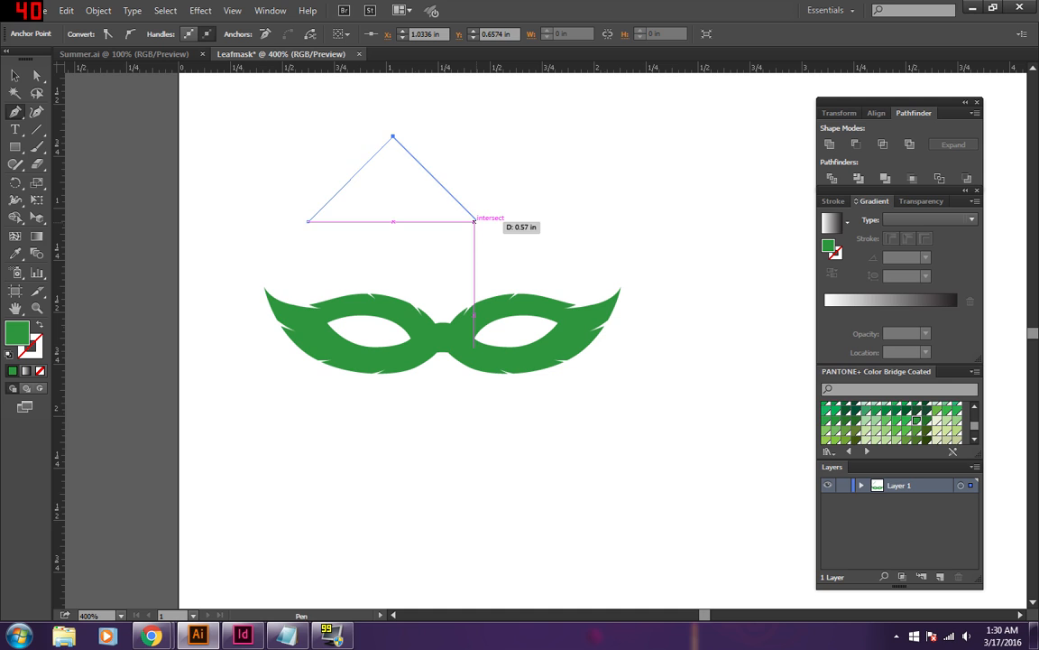
{"action": "left_click", "coordinate": [308, 221]}
{"action": "key", "text": "v"}
Select the green triangle above the mask and delete it.
{"action": "left_click", "coordinate": [574, 179]}
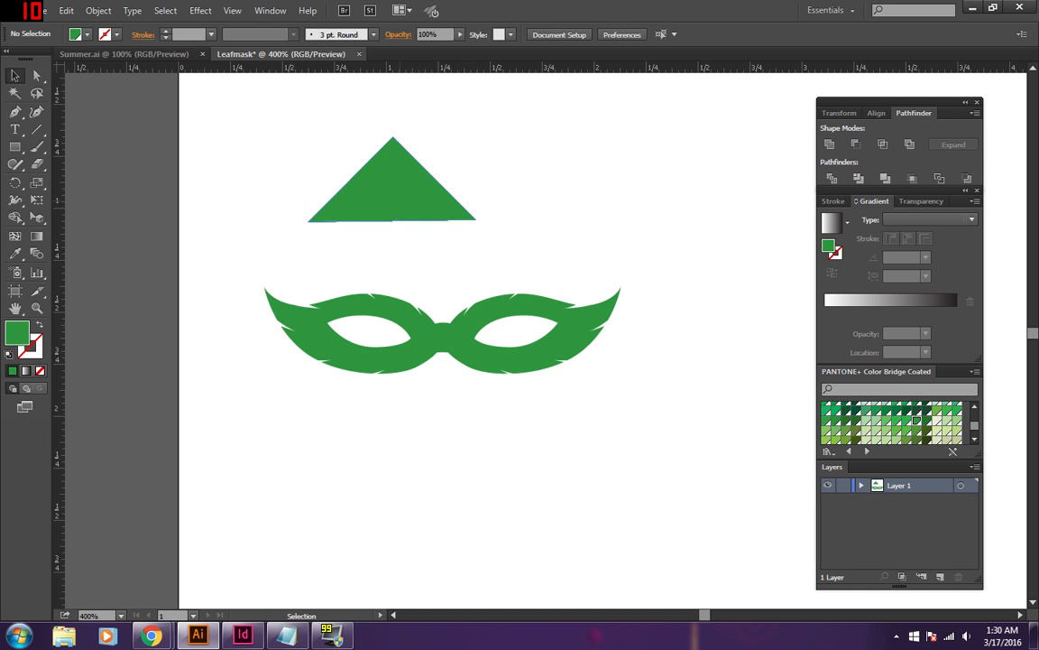
{"action": "left_click", "coordinate": [395, 191]}
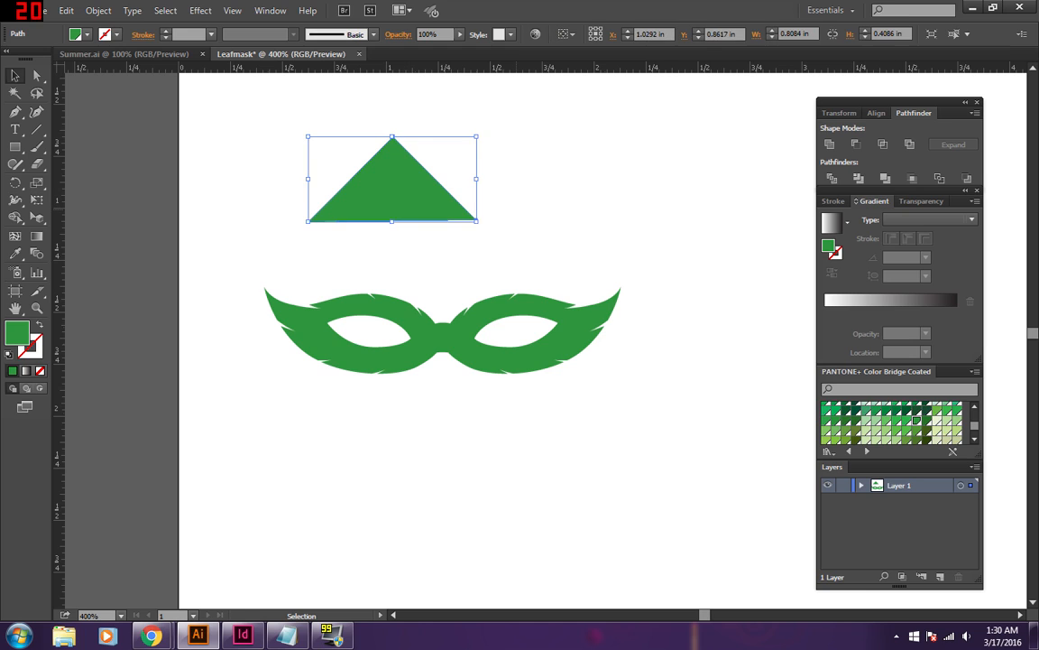
{"action": "key", "text": "Delete"}
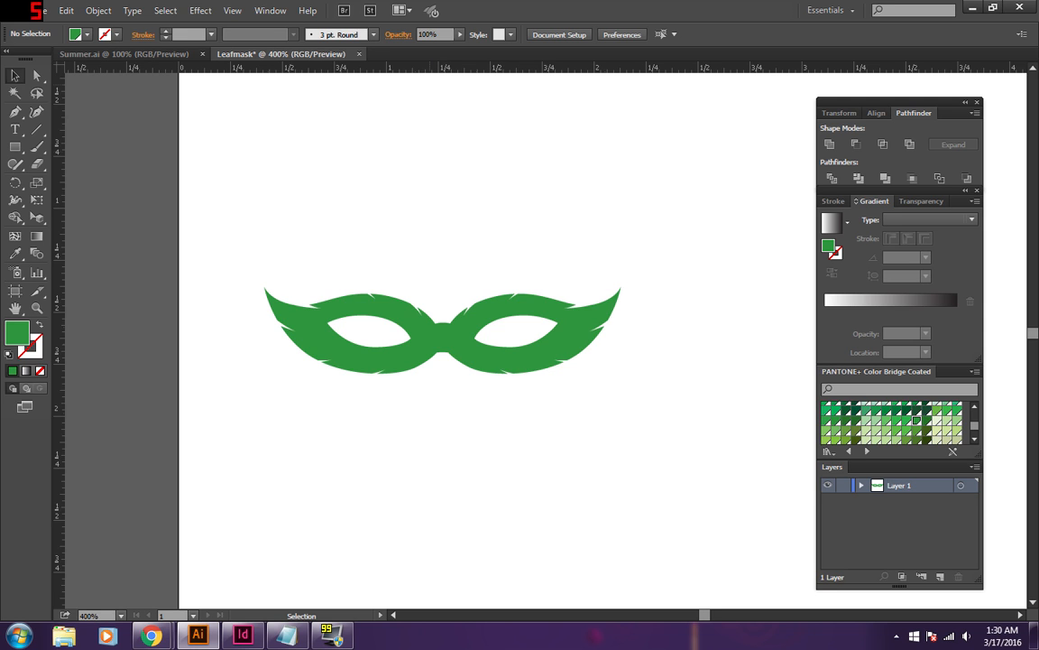
Switch to the Summer.ai document and examine the summer and autumn icons close up.
{"action": "left_click", "coordinate": [159, 51]}
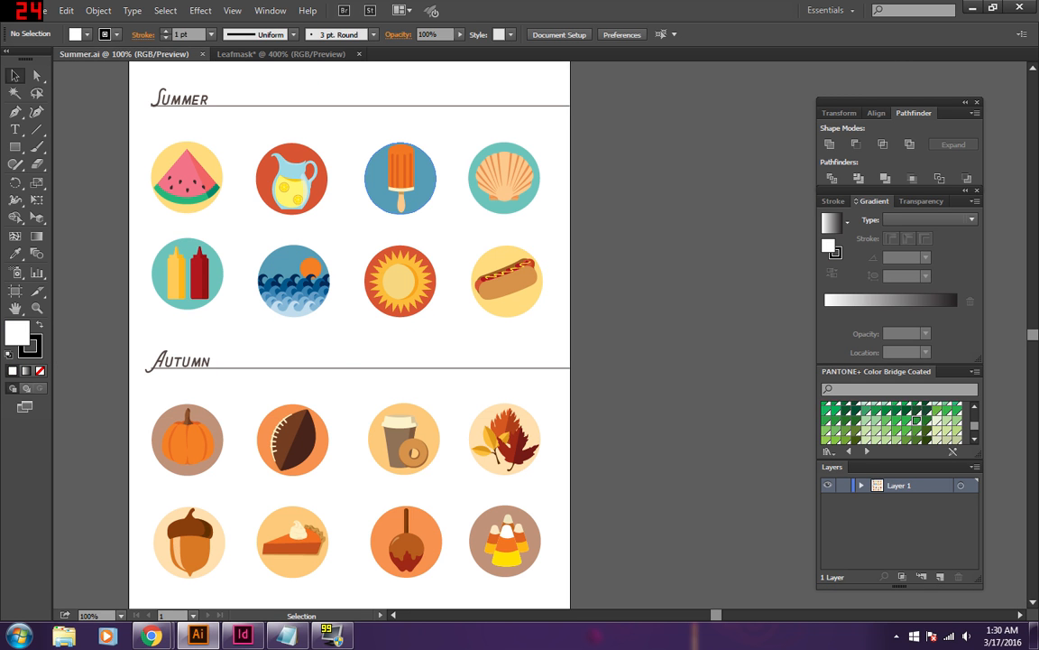
{"action": "key", "text": "ctrl+="}
{"action": "key", "text": "ctrl+="}
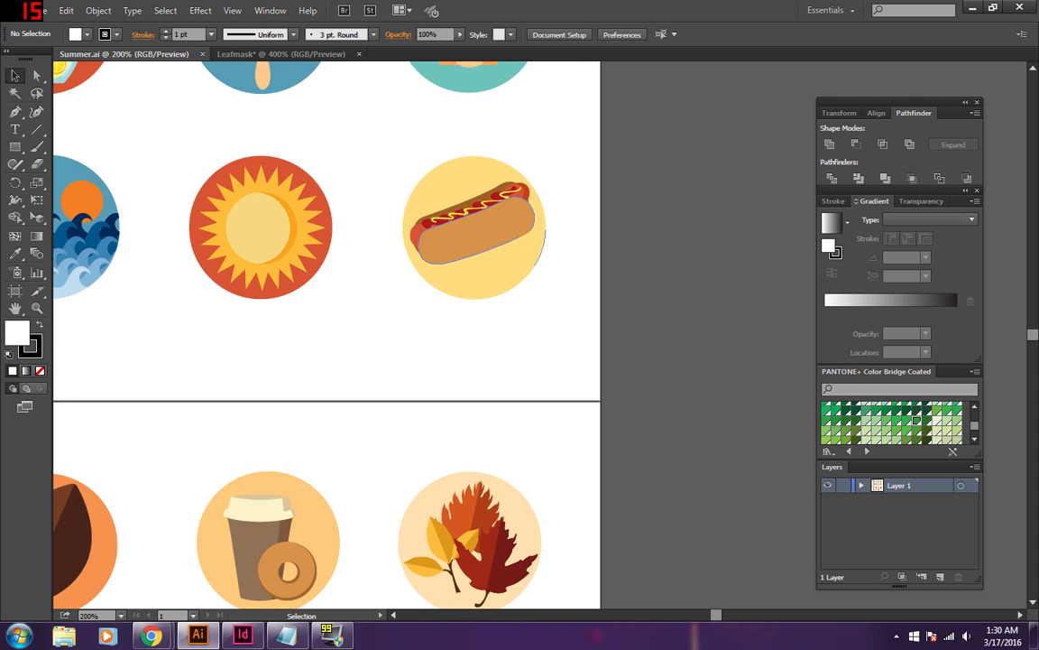
{"action": "left_click_drag", "start_coordinate": [718, 615], "coordinate": [709, 620]}
{"action": "scroll", "coordinate": [505, 383], "scroll_direction": "down", "scroll_amount": 1}
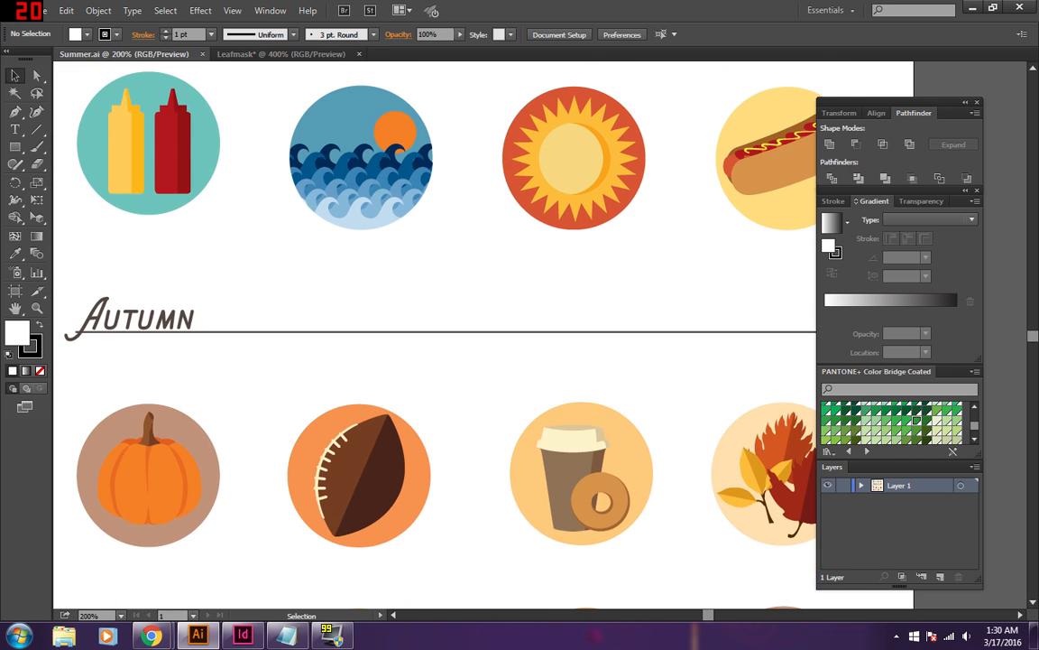
{"action": "scroll", "coordinate": [505, 384], "scroll_direction": "up", "scroll_amount": 2}
{"action": "scroll", "coordinate": [506, 383], "scroll_direction": "up", "scroll_amount": 2}
Return to the Leafmask document and add an anchor point on the outer edge of the mask's right tip, at about X 2.1 in, Y 1.48 in.
{"action": "left_click", "coordinate": [272, 54]}
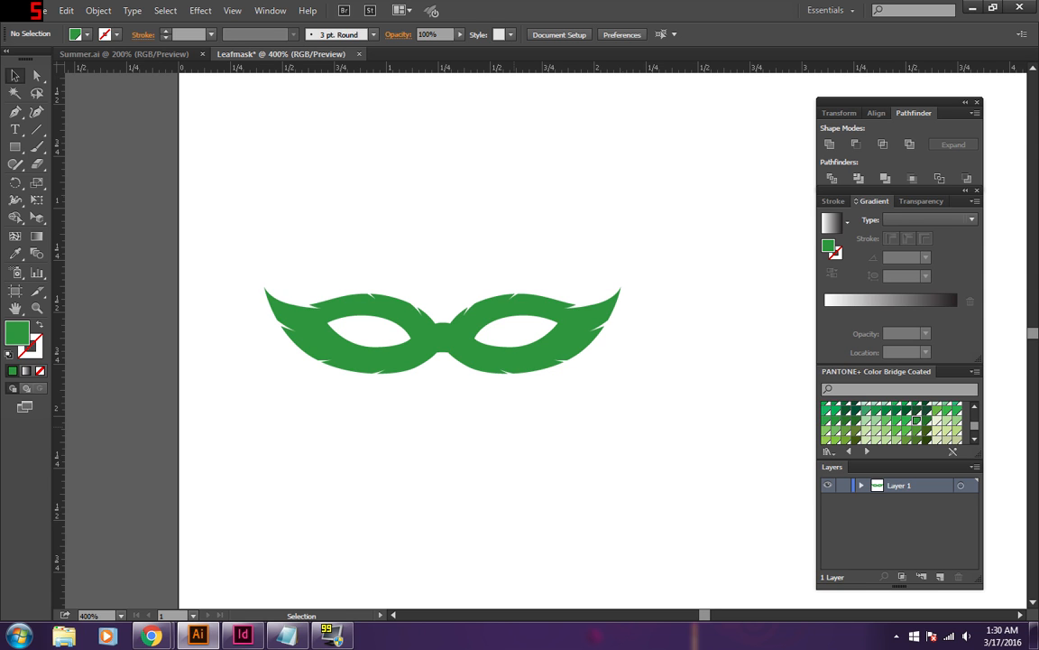
{"action": "key", "text": "ctrl+plus"}
{"action": "left_click_drag", "start_coordinate": [15, 111], "coordinate": [68, 126]}
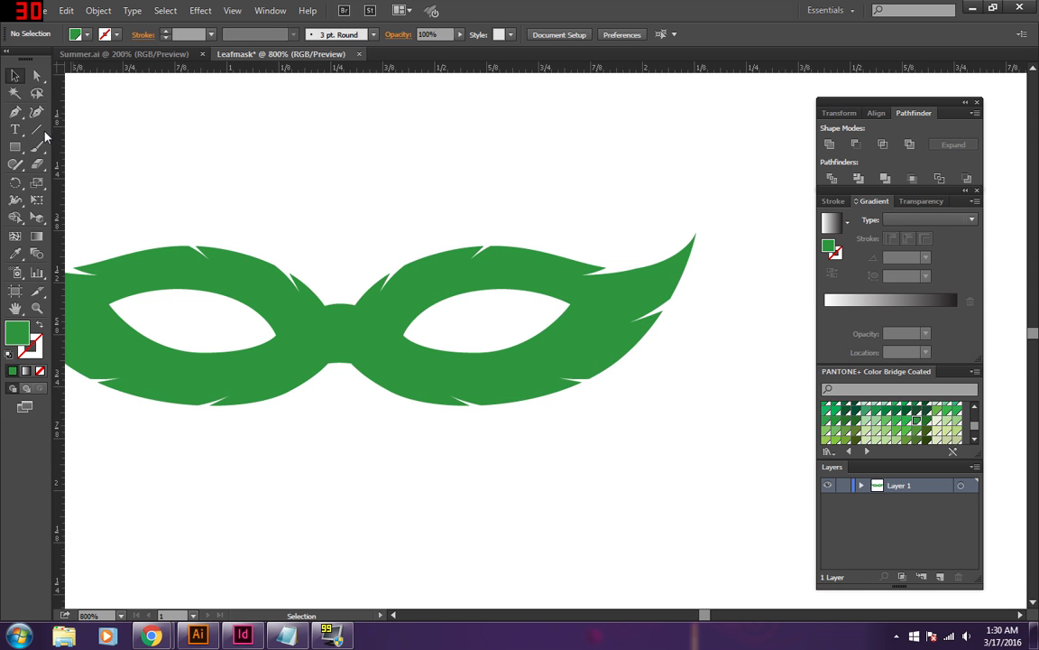
{"action": "left_click", "coordinate": [14, 77]}
{"action": "left_click", "coordinate": [216, 272]}
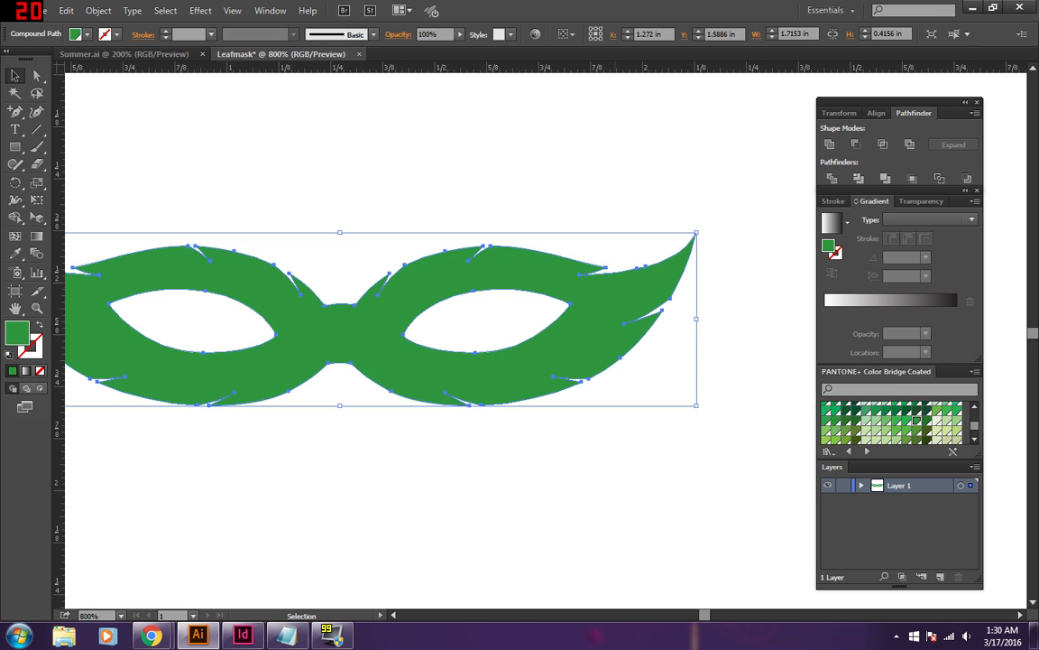
{"action": "left_click", "coordinate": [14, 111]}
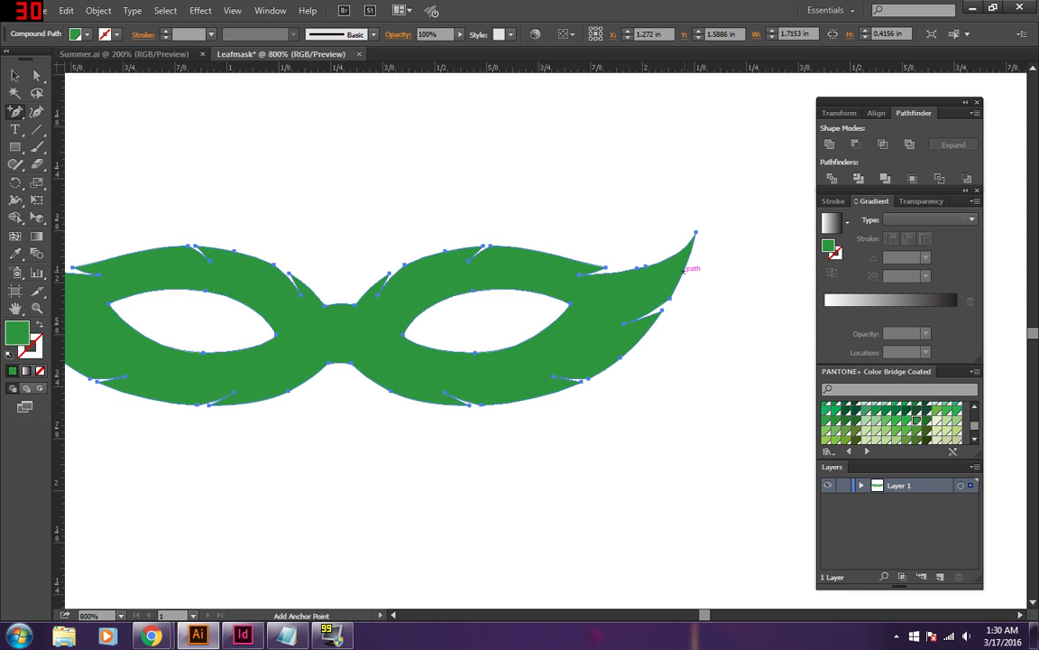
{"action": "left_click", "coordinate": [683, 270]}
Move the added anchor point outward to about X 2.12 in, Y 1.48 in, and extend the handle of the point below to bulge the curve.
{"action": "left_click", "coordinate": [37, 76]}
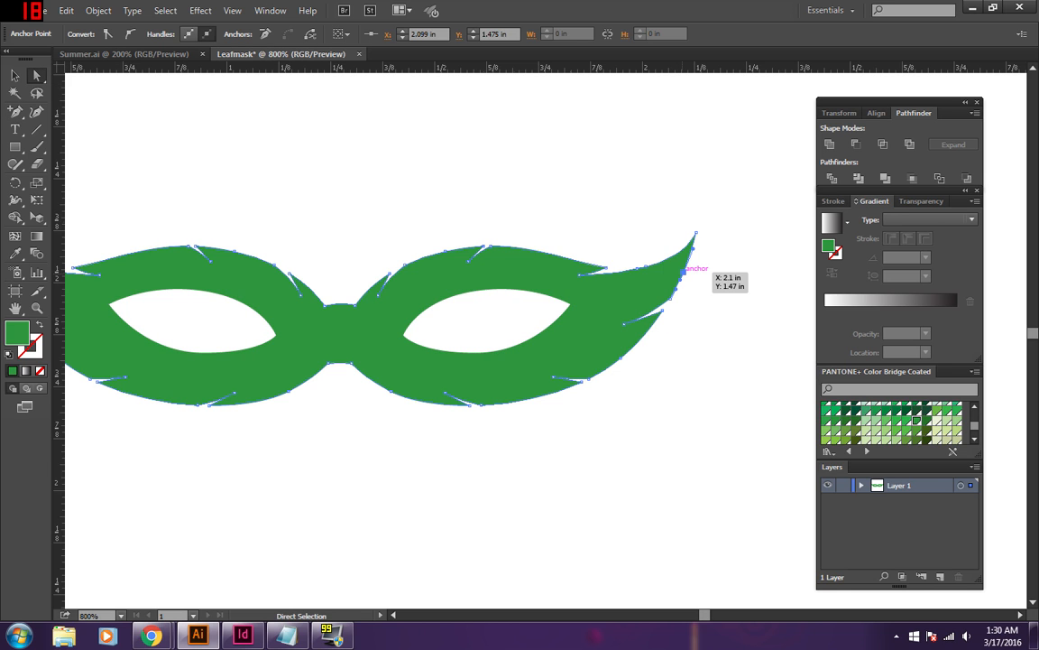
{"action": "left_click_drag", "start_coordinate": [683, 272], "coordinate": [693, 277]}
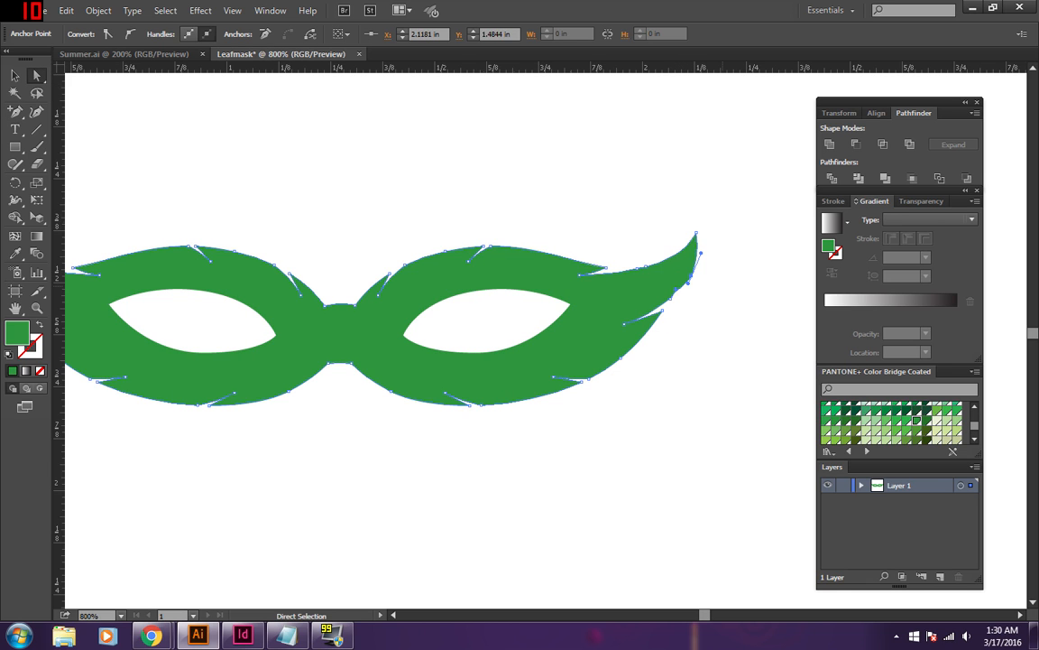
{"action": "left_click", "coordinate": [742, 293]}
{"action": "left_click", "coordinate": [691, 276]}
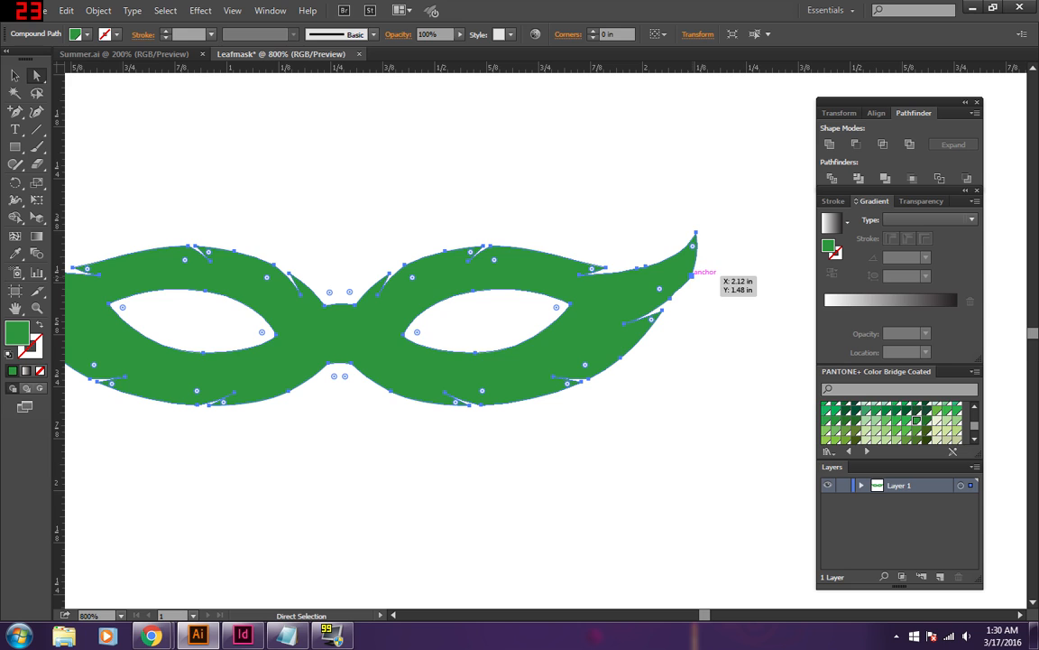
{"action": "left_click", "coordinate": [692, 276]}
{"action": "left_click", "coordinate": [671, 299]}
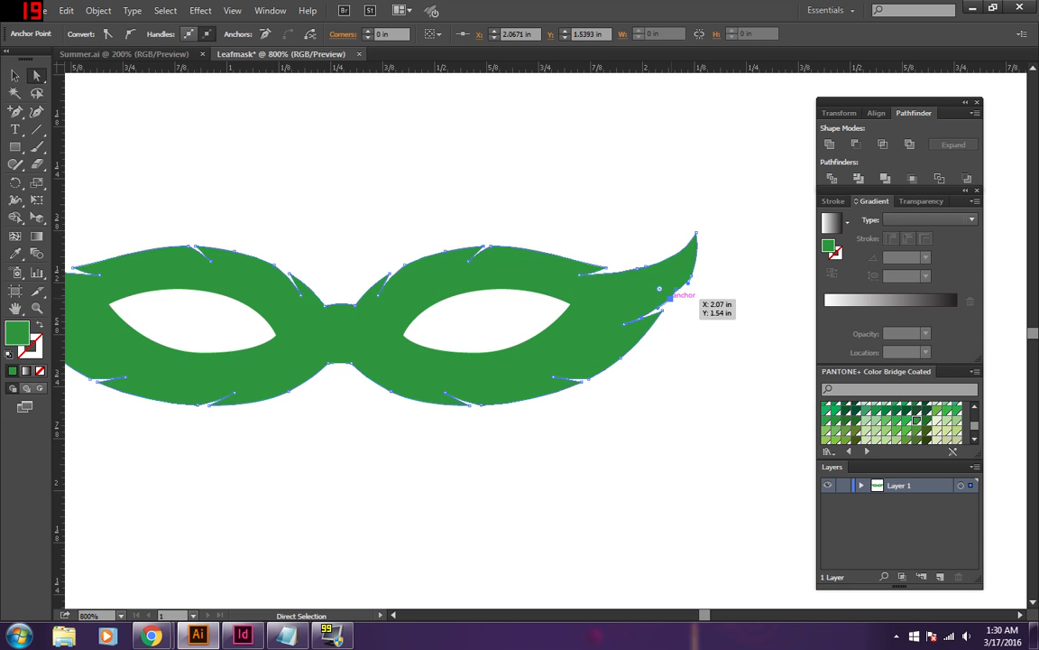
{"action": "left_click_drag", "start_coordinate": [689, 285], "coordinate": [689, 289]}
{"action": "key", "text": "ctrl+shift+a"}
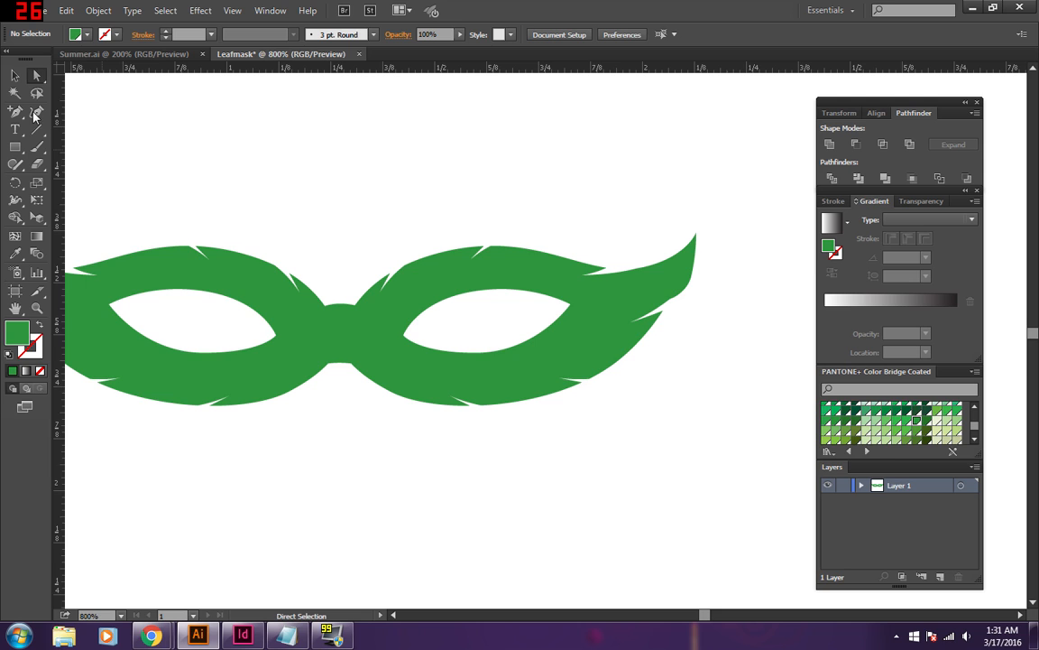
Delete the added anchor point from the outer edge of the mask's right tip with the Delete Anchor Point tool.
{"action": "left_click_drag", "start_coordinate": [15, 111], "coordinate": [54, 146]}
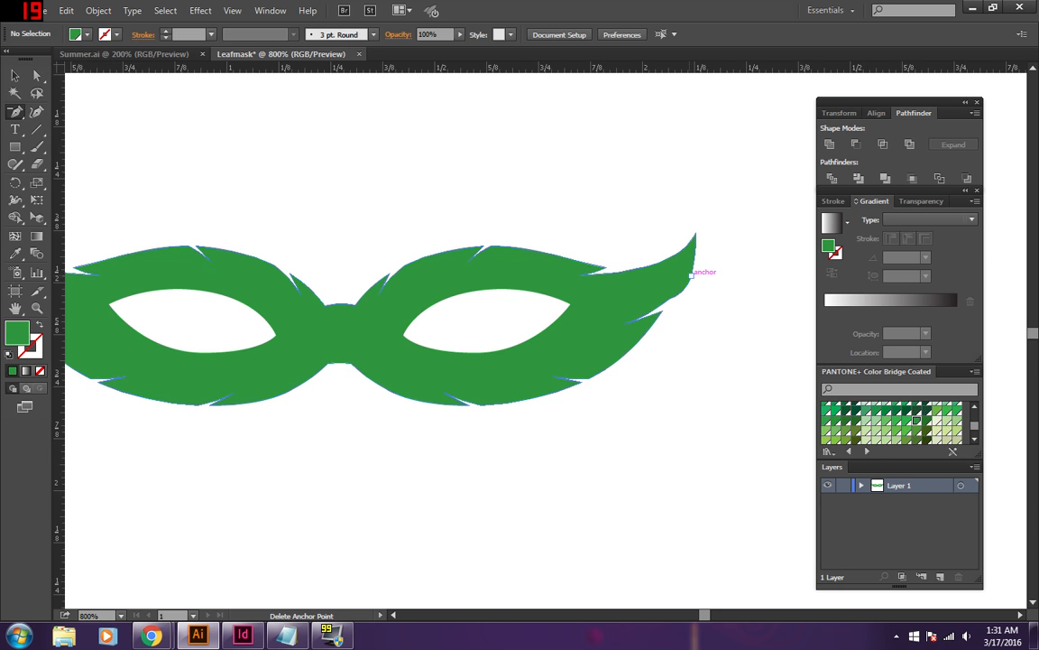
{"action": "left_click", "coordinate": [687, 289]}
{"action": "key", "text": "v"}
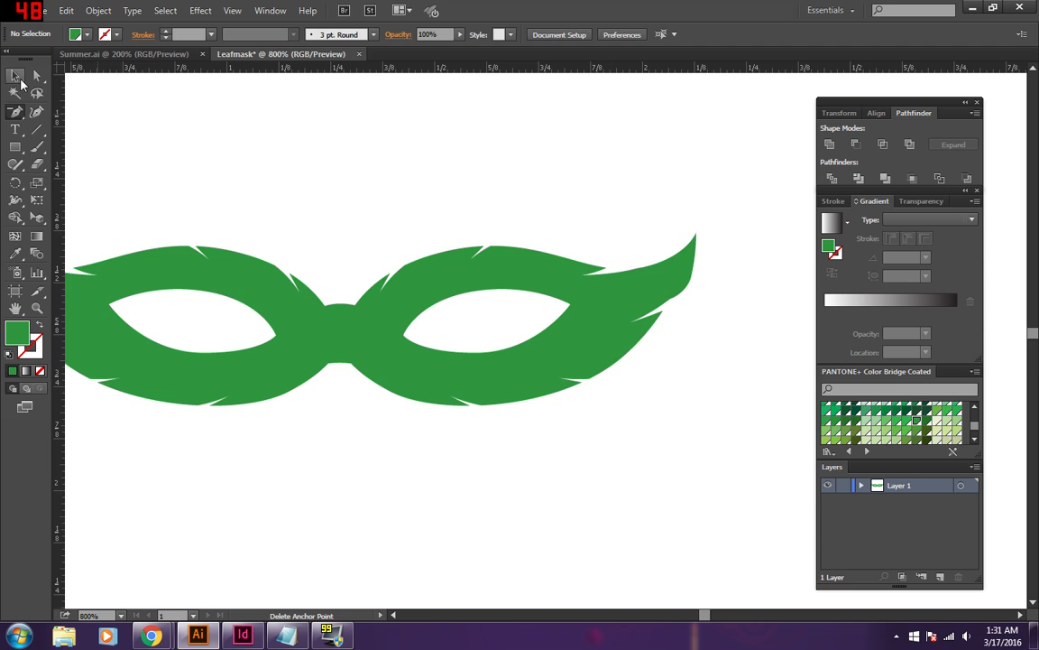
{"action": "left_click", "coordinate": [588, 278]}
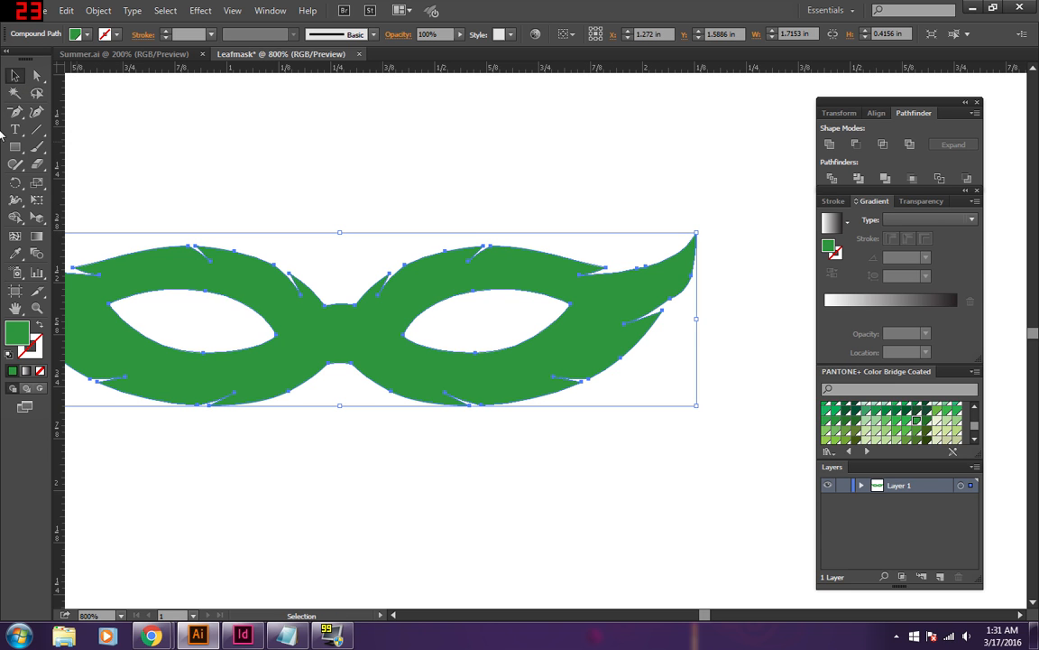
{"action": "left_click", "coordinate": [15, 111]}
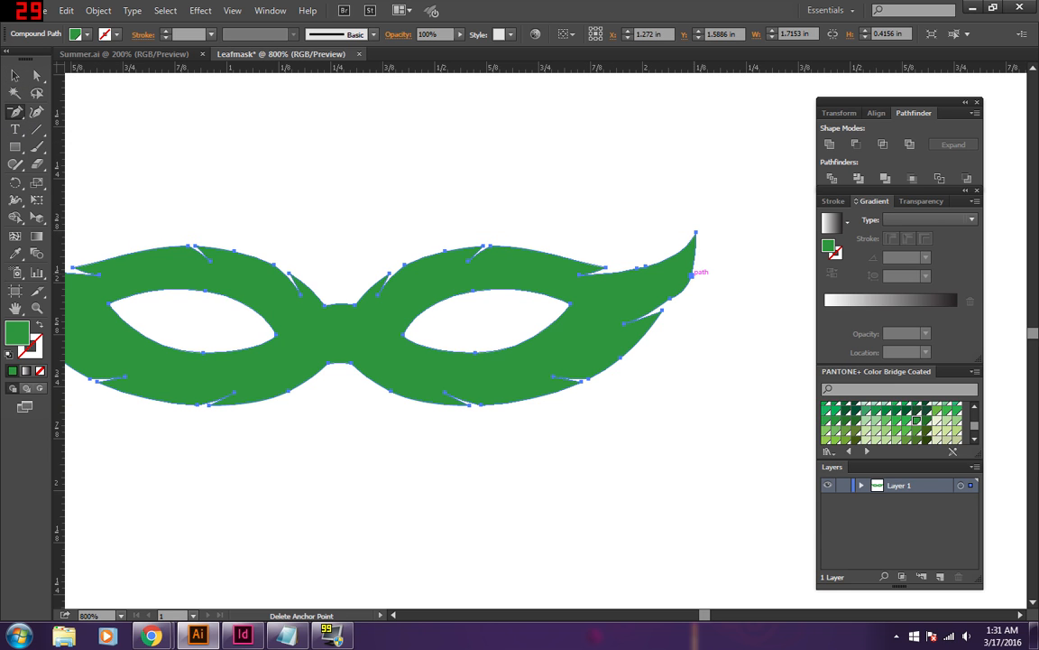
{"action": "left_click", "coordinate": [691, 271]}
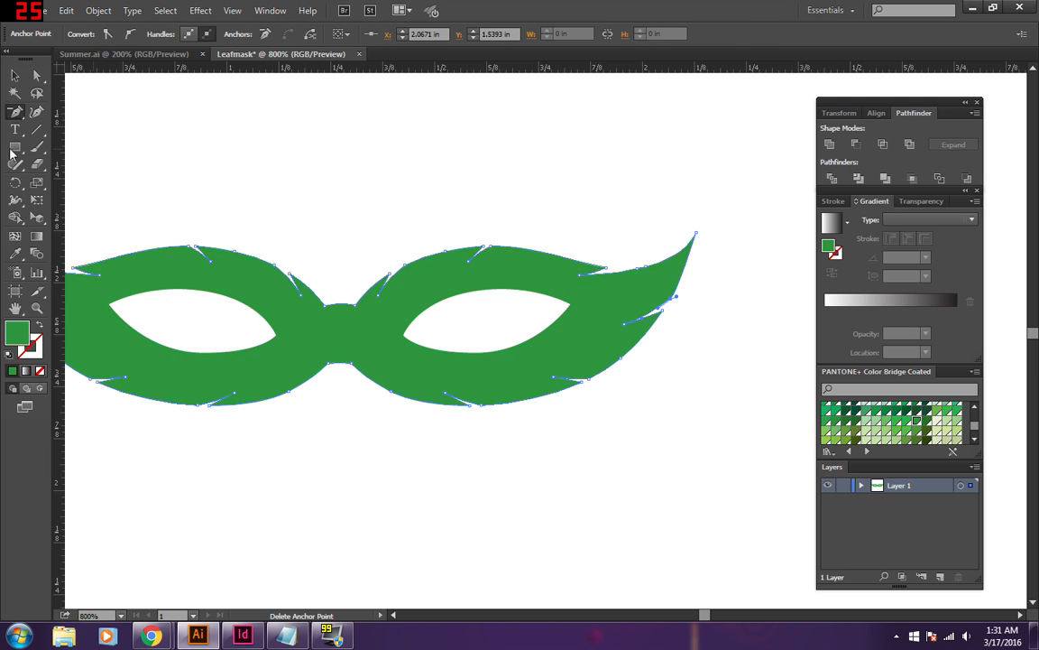
Convert the leaf point just below the mask's outer right notch to a smooth anchor and back to a corner.
{"action": "key", "text": "ctrl"}
{"action": "key", "text": "ctrl"}
{"action": "left_click", "coordinate": [37, 76]}
{"action": "left_click", "coordinate": [592, 275]}
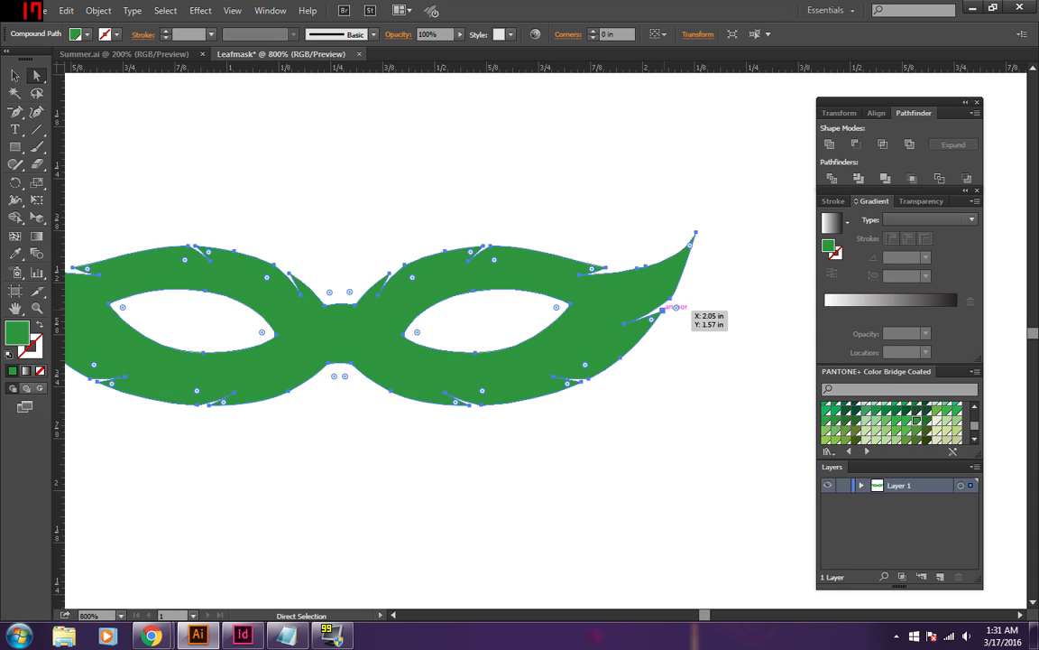
{"action": "left_click", "coordinate": [663, 309]}
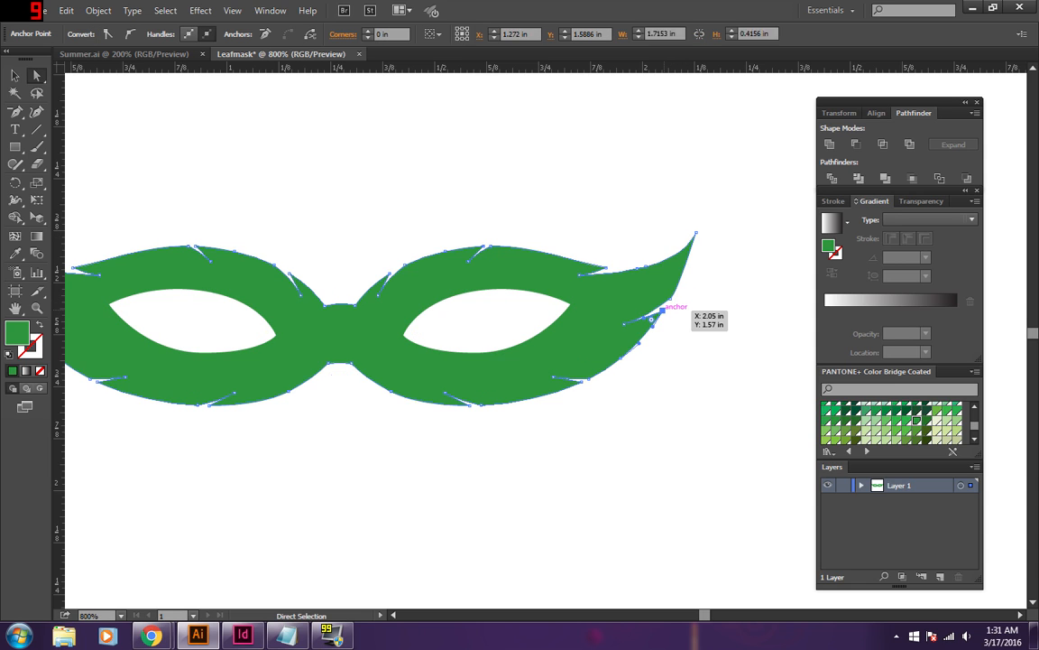
{"action": "left_click", "coordinate": [132, 36]}
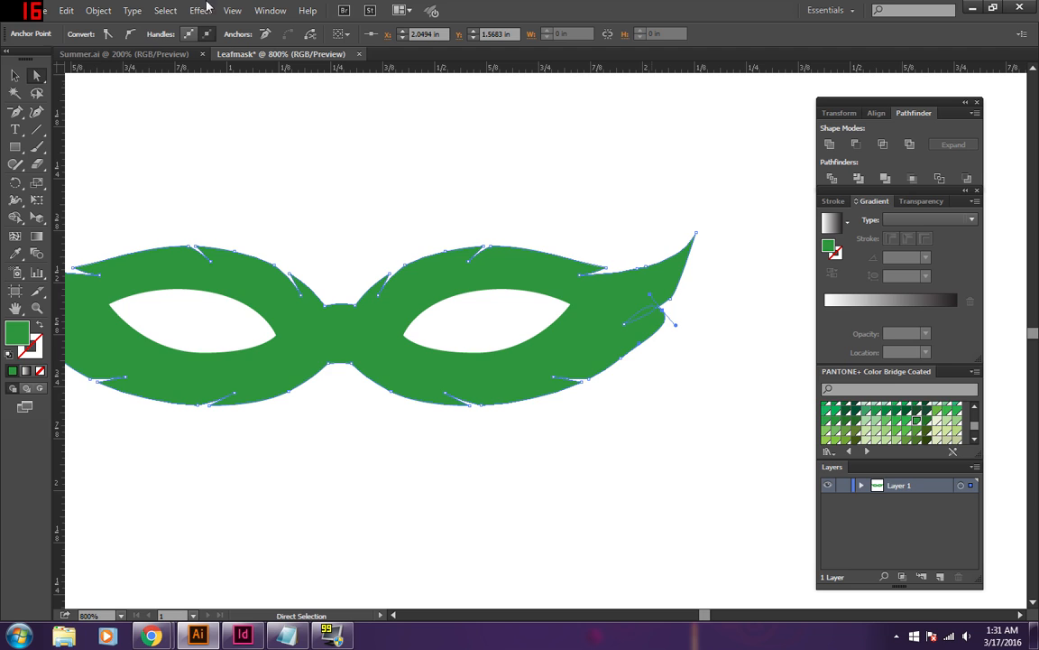
{"action": "left_click", "coordinate": [106, 35]}
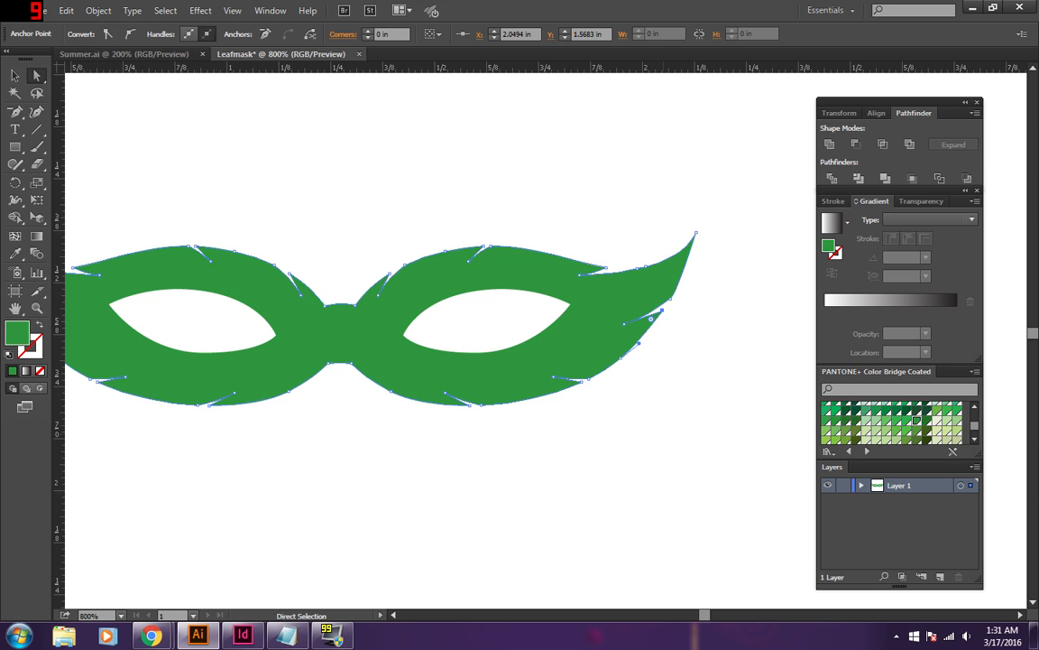
Undo both anchor conversions on the leaf point below the right notch and deselect the mask.
{"action": "key", "text": "ctrl+z"}
{"action": "key", "text": "ctrl+z"}
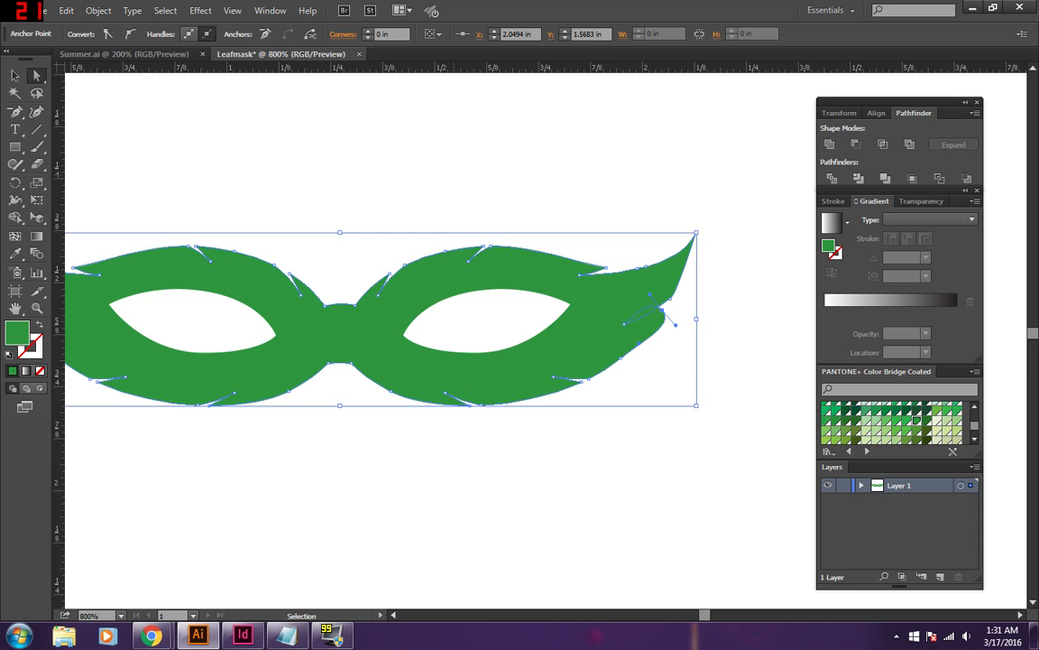
{"action": "left_click", "coordinate": [432, 153]}
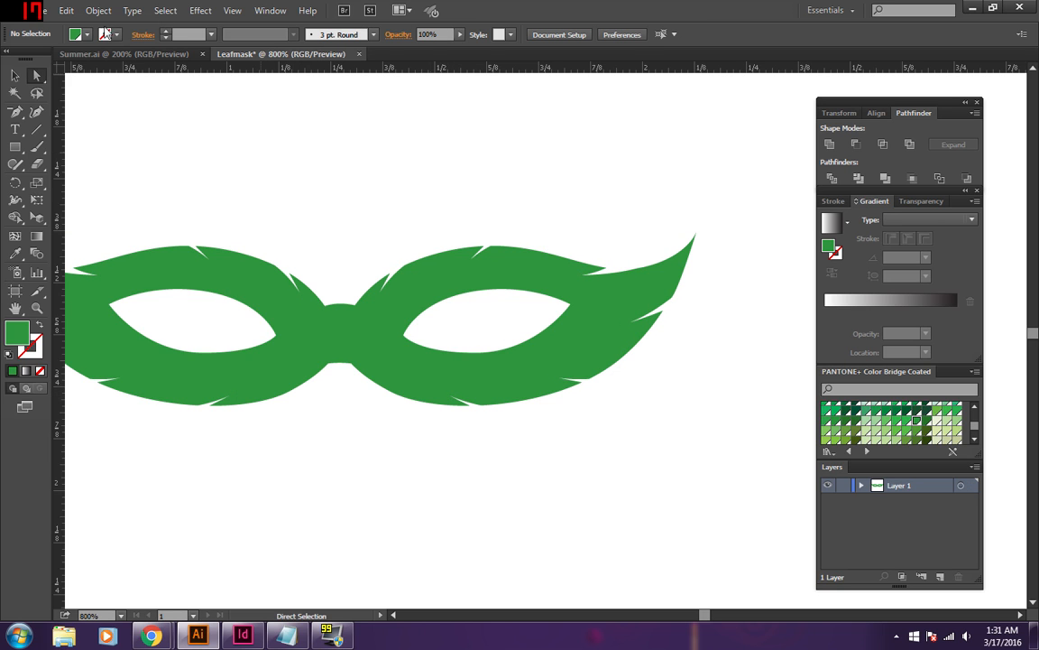
{"action": "left_click_drag", "start_coordinate": [706, 615], "coordinate": [706, 615]}
{"action": "key", "text": "ctrl+minus"}
{"action": "key", "text": "ctrl+minus"}
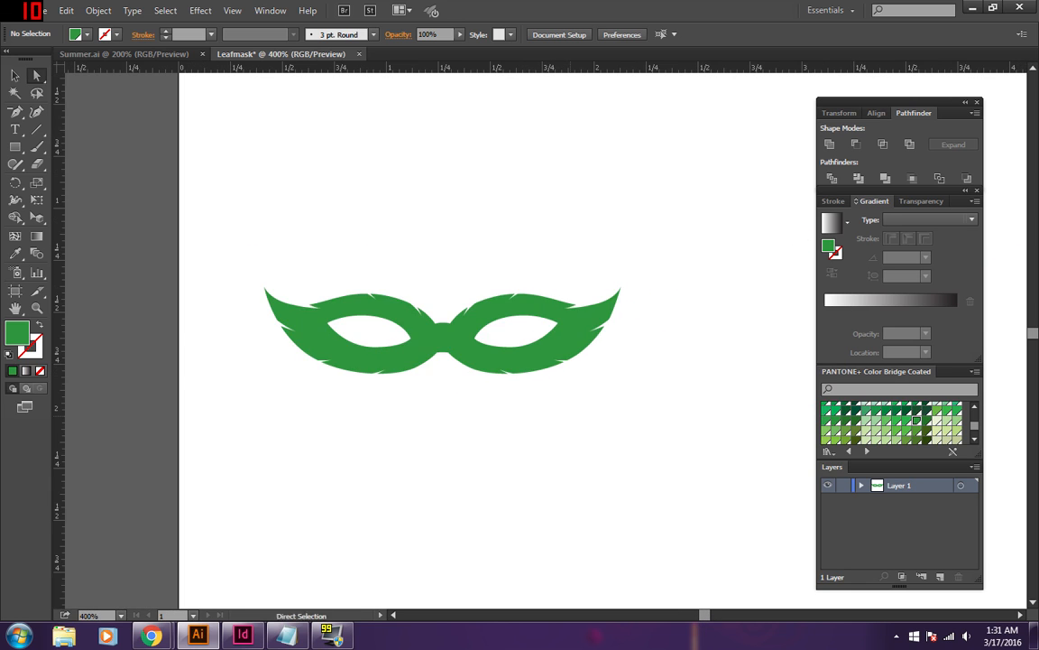